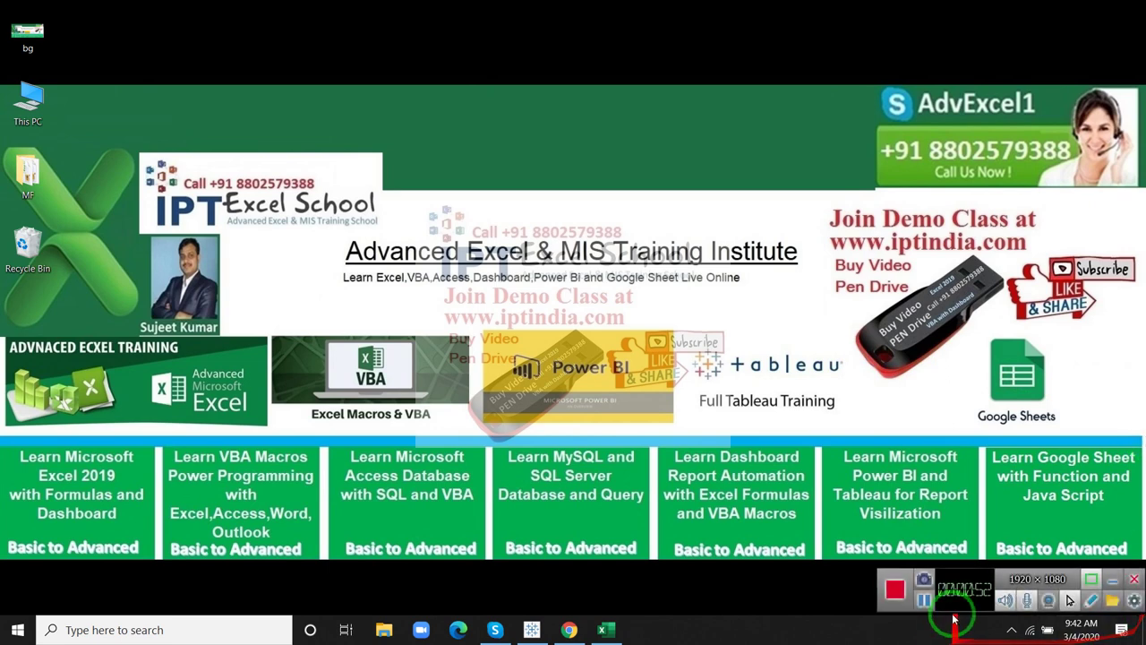
- Refresh the desktop and switch to Tableau Desktop's start page with a new Book1
right_click(793, 249)
left_click(815, 287)
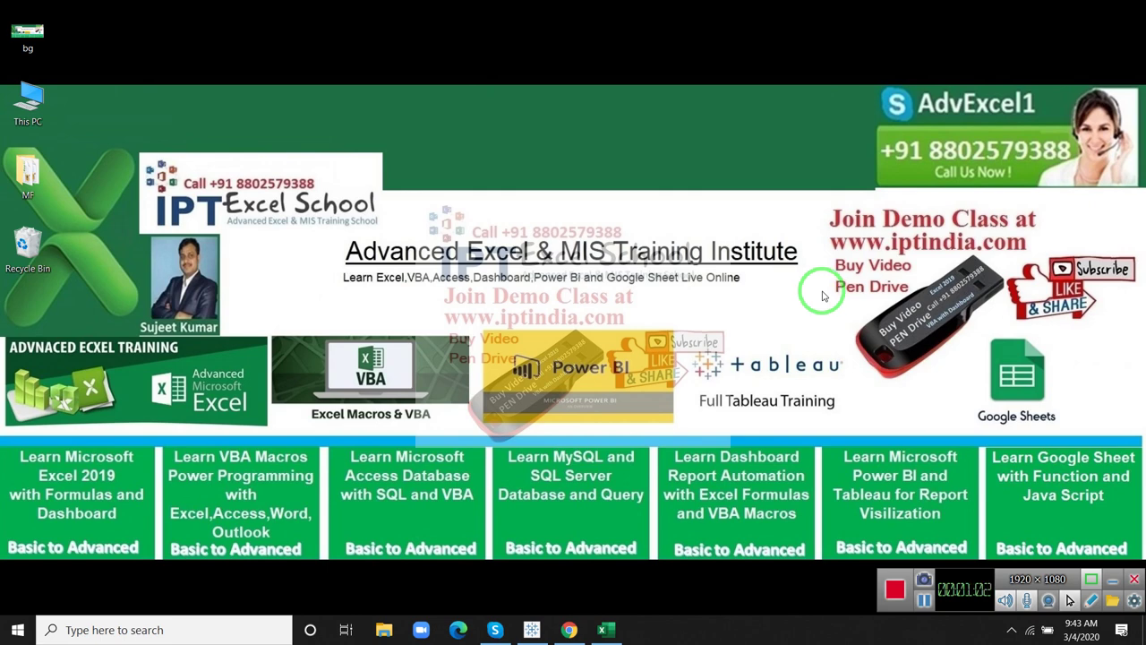
left_click(535, 629)
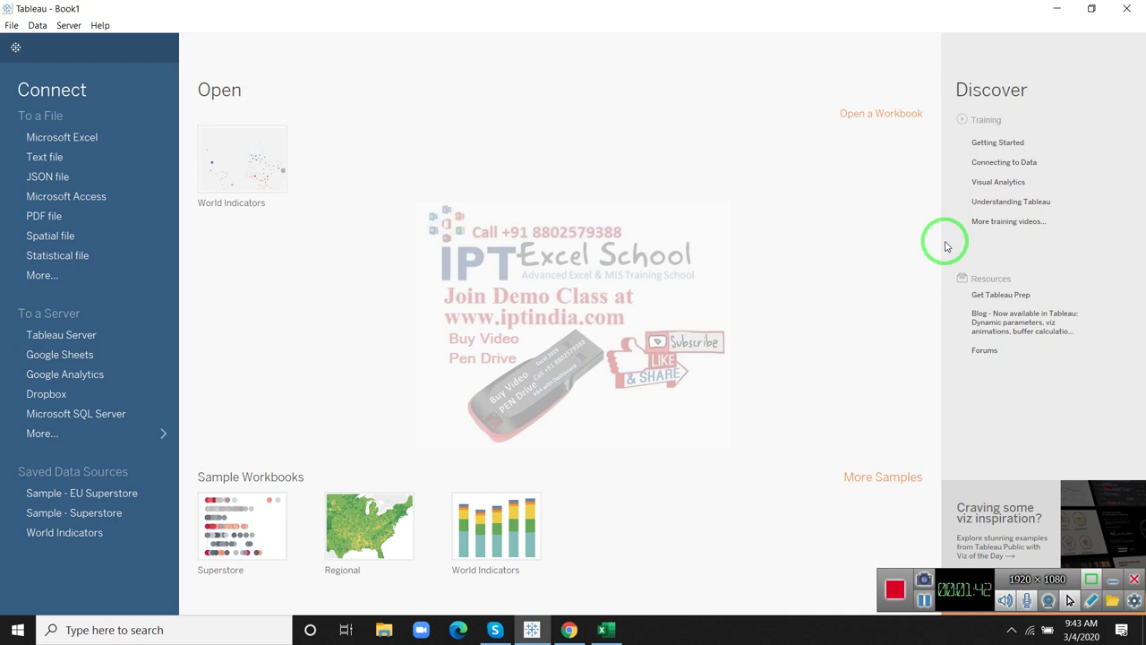
left_click_drag(927, 303, 36, 75)
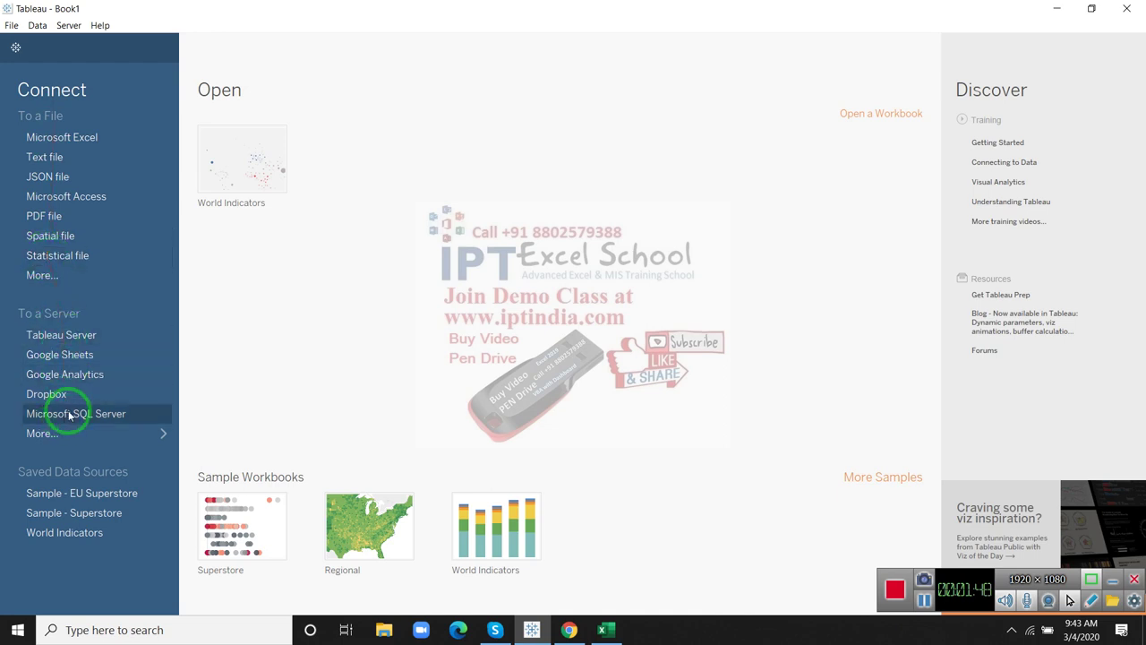
left_click_drag(66, 412, 366, 221)
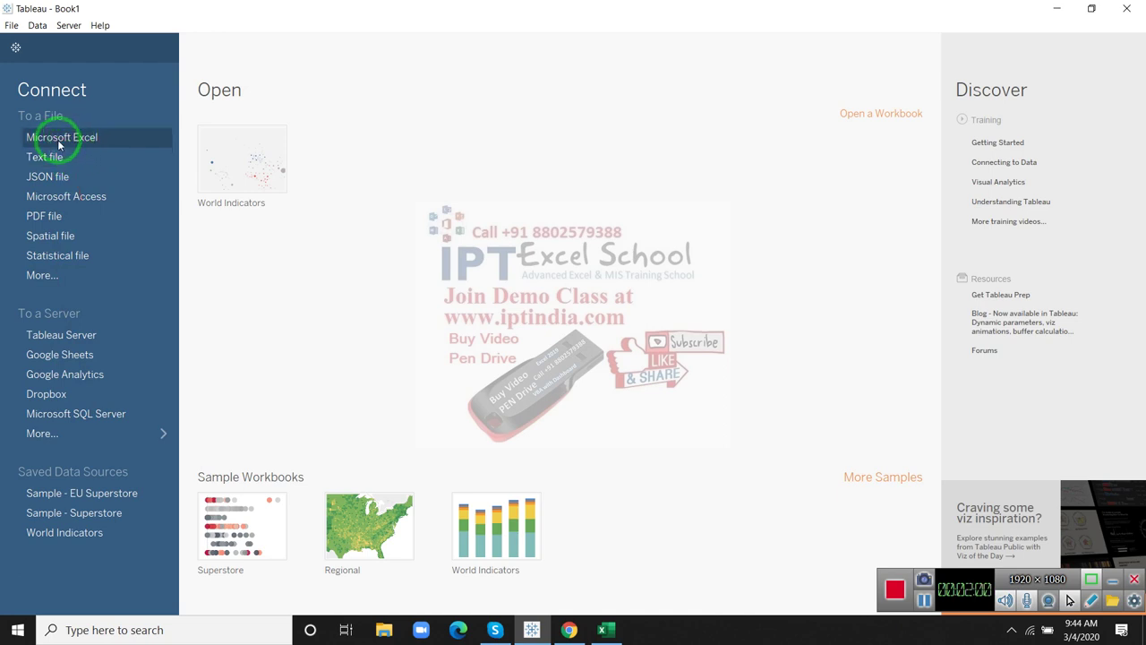
- Connect to the MData Excel workbook in Desktop > MF > New folder and open Sheet 1
left_click(58, 142)
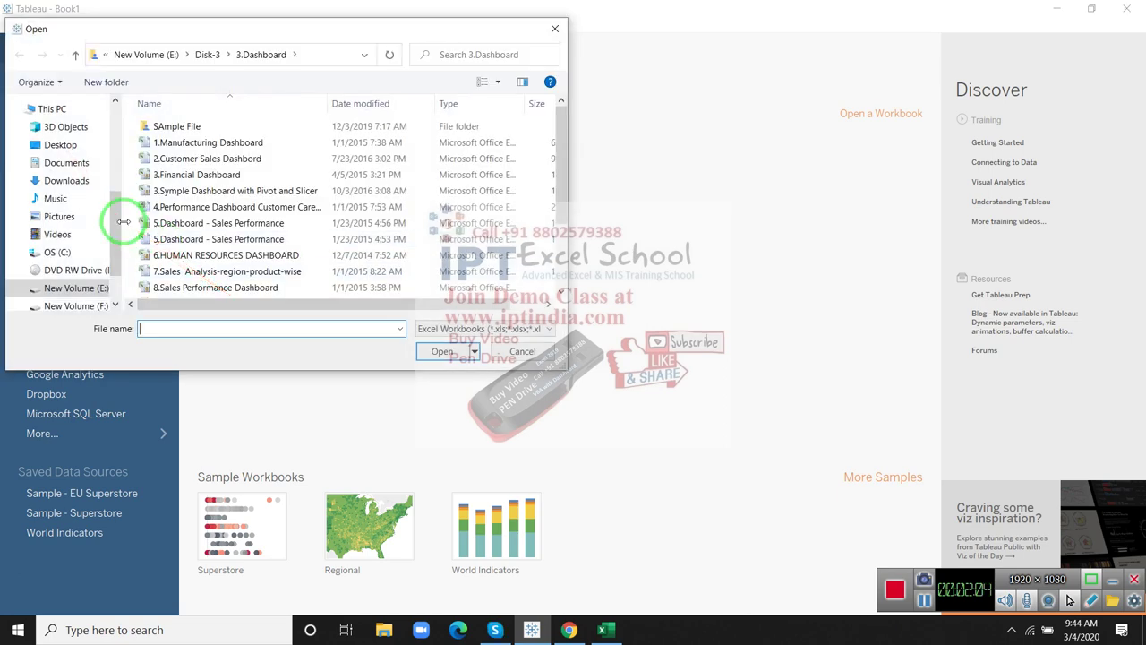
mouse_move(64, 170)
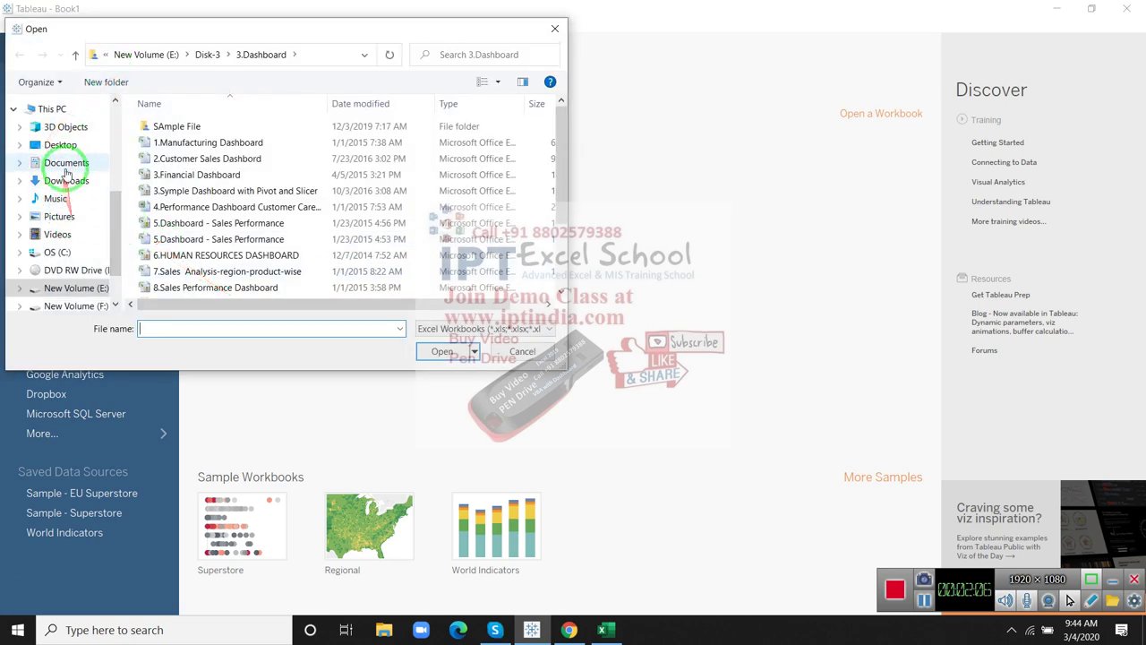
left_click(60, 145)
double_click(197, 126)
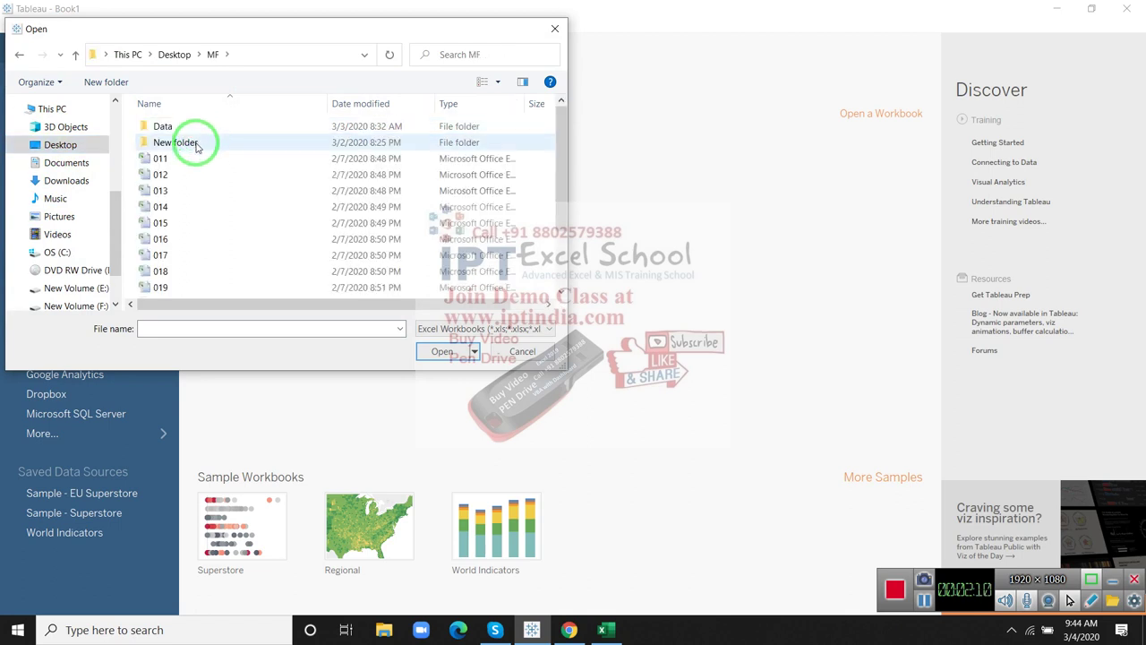
double_click(197, 143)
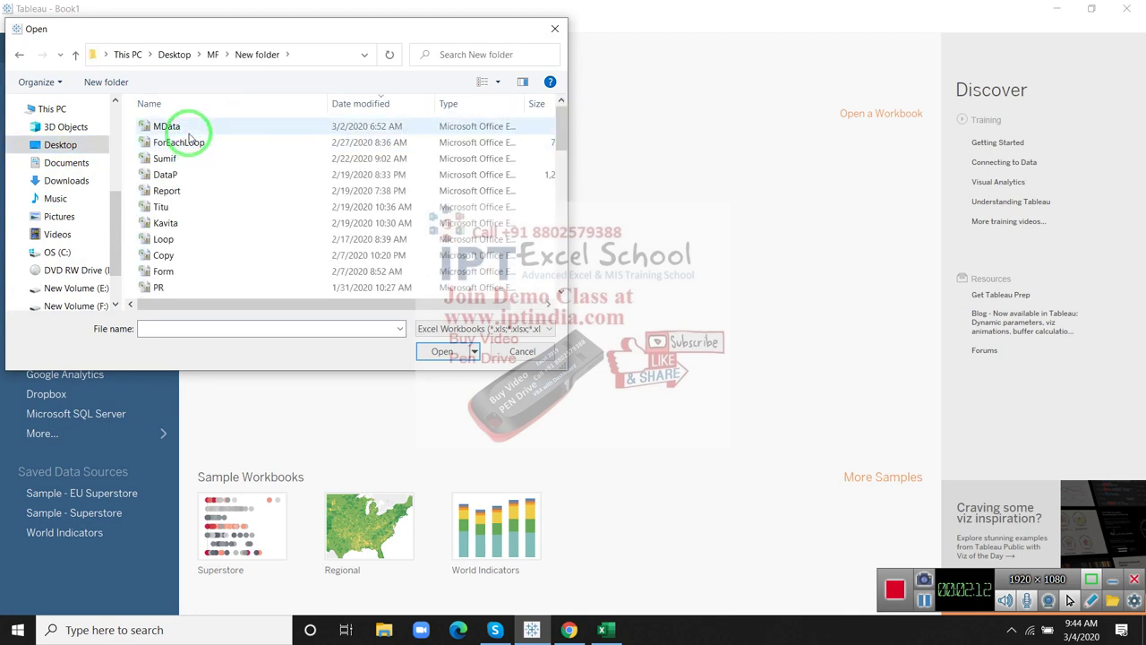
left_click(188, 129)
left_click(458, 355)
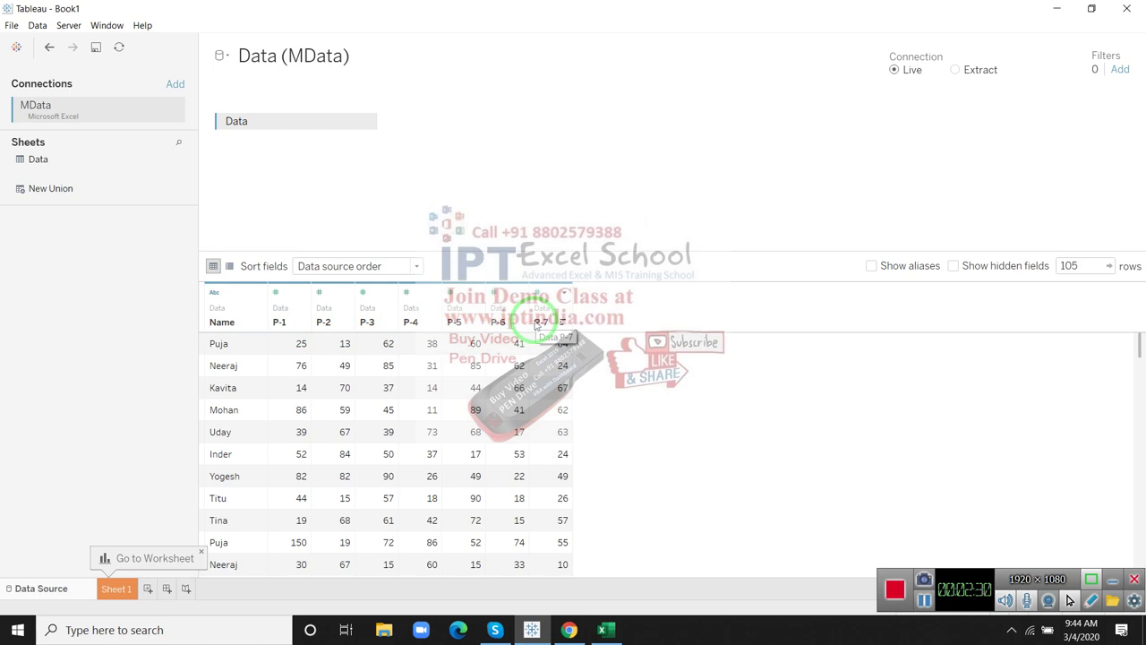
left_click(119, 592)
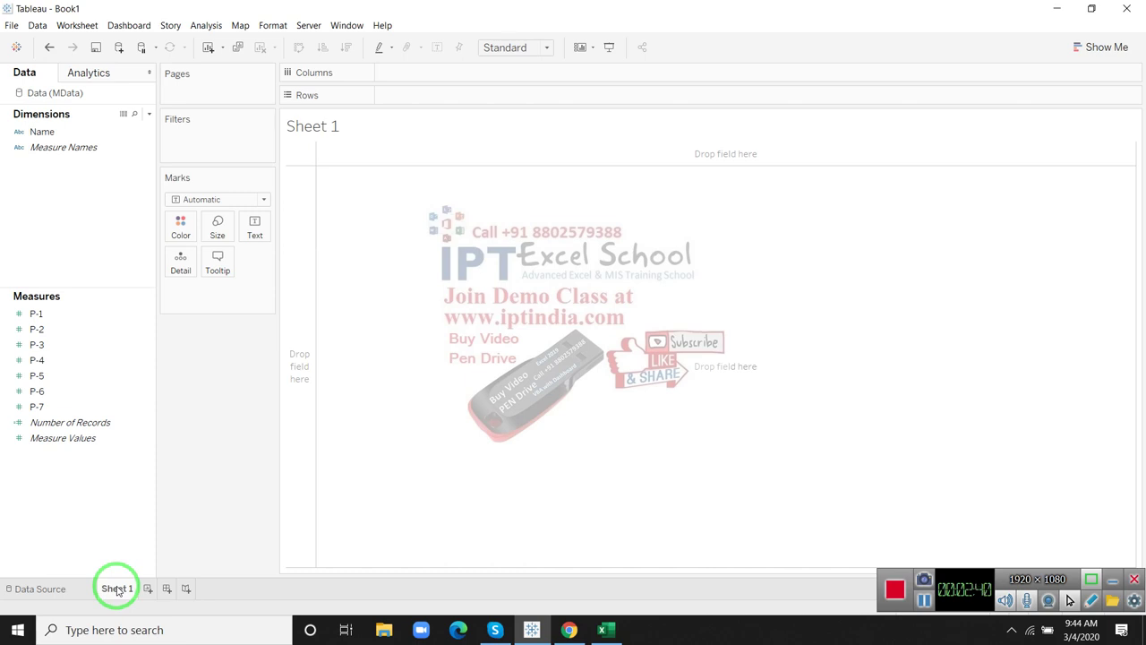
- Select the Name dimension together with the P-1 measure and open the Show Me gallery
left_click(36, 132)
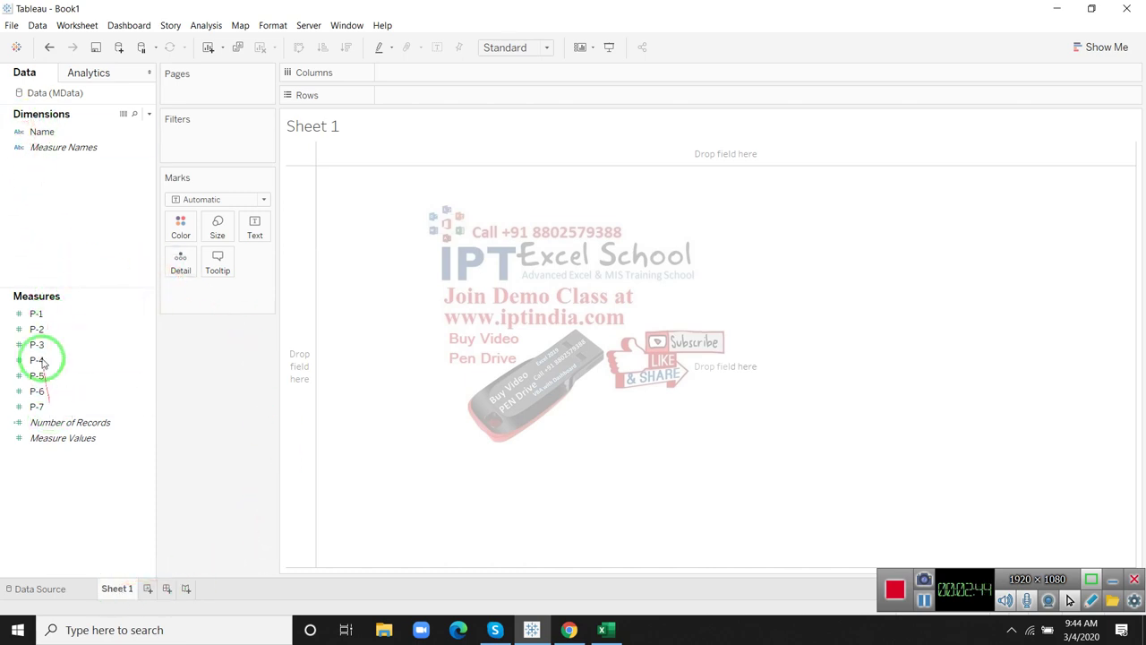
left_click(51, 328)
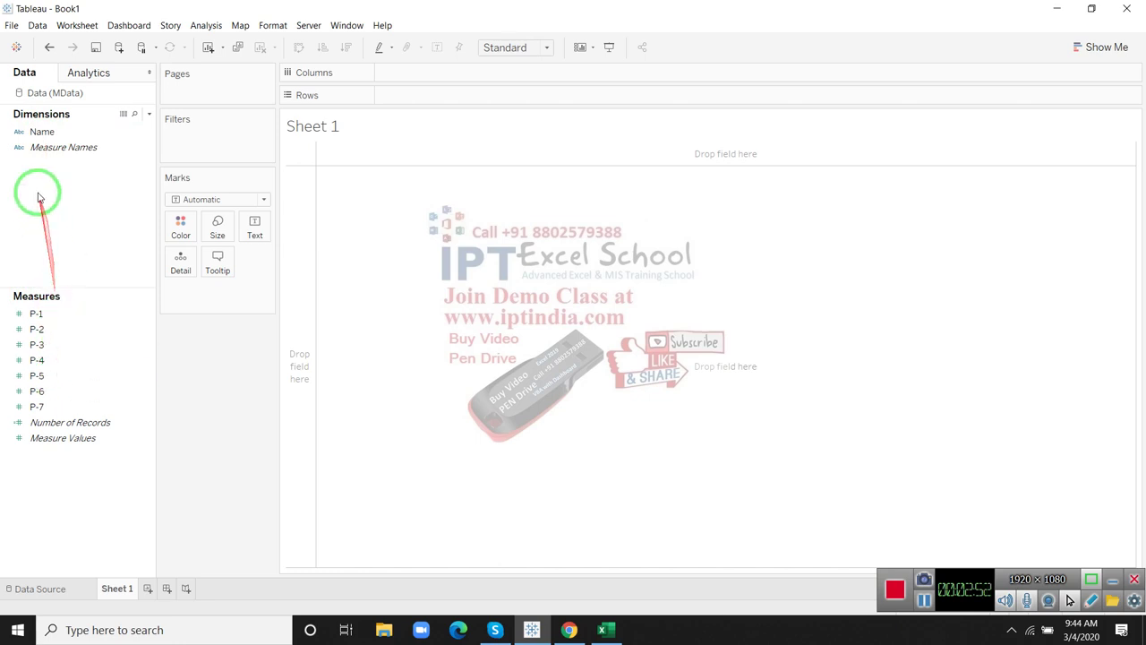
mouse_move(67, 147)
left_mouse_down()
mouse_move(332, 253)
mouse_move(379, 236)
left_mouse_up()
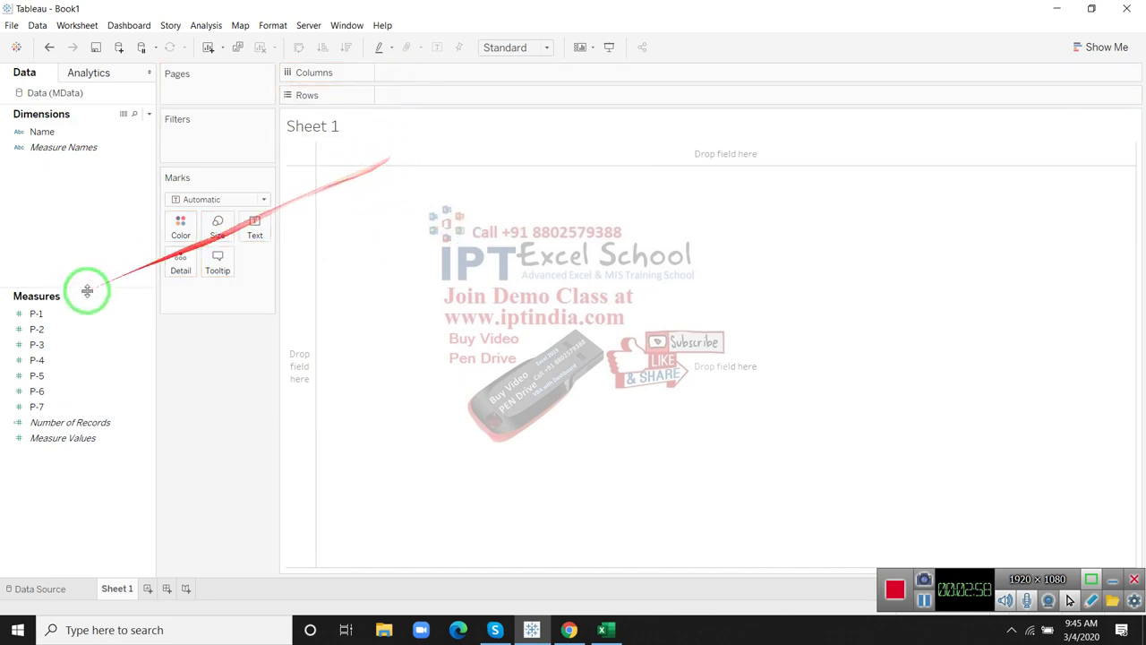
left_click_drag(54, 137, 419, 78)
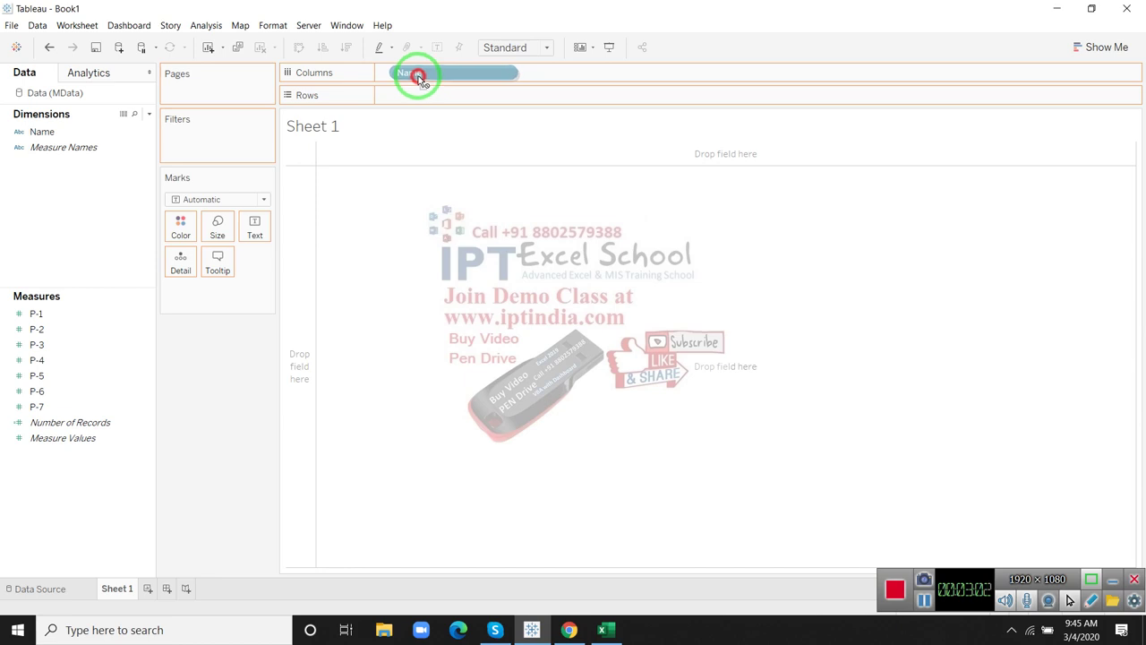
left_click_drag(419, 78, 415, 79)
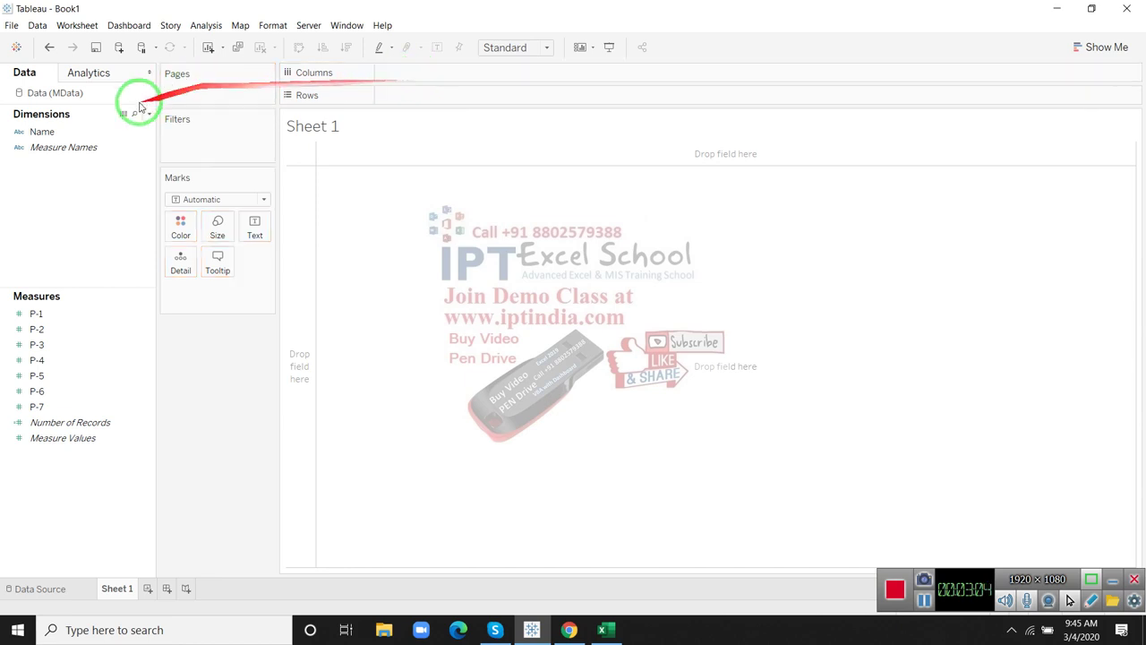
left_click(56, 133)
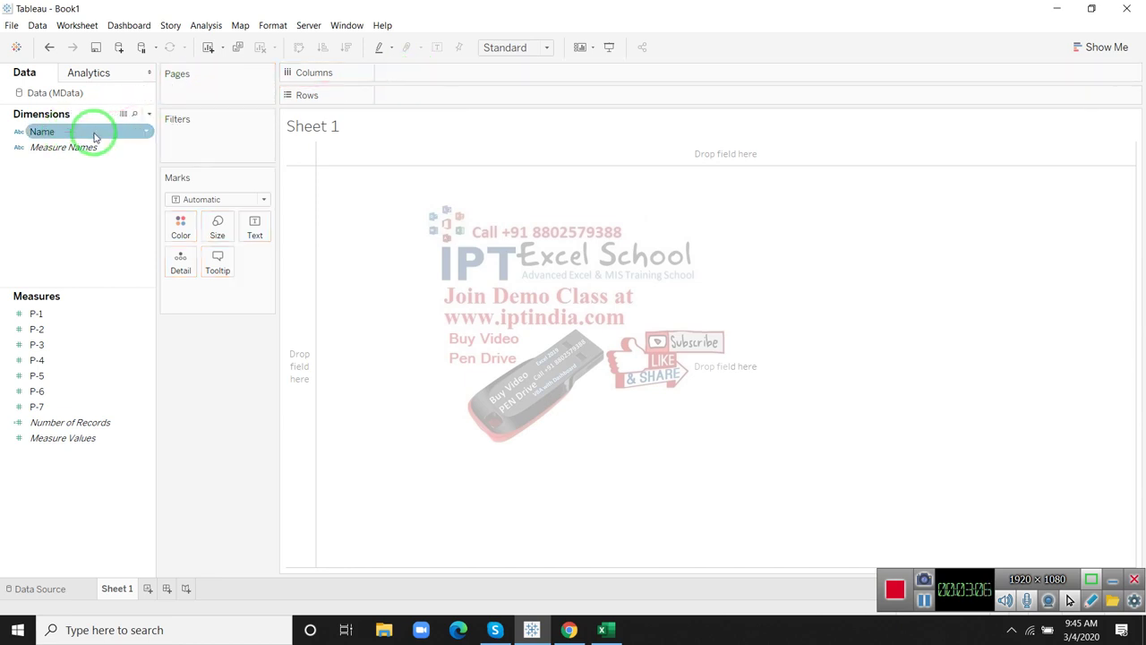
left_click(94, 136)
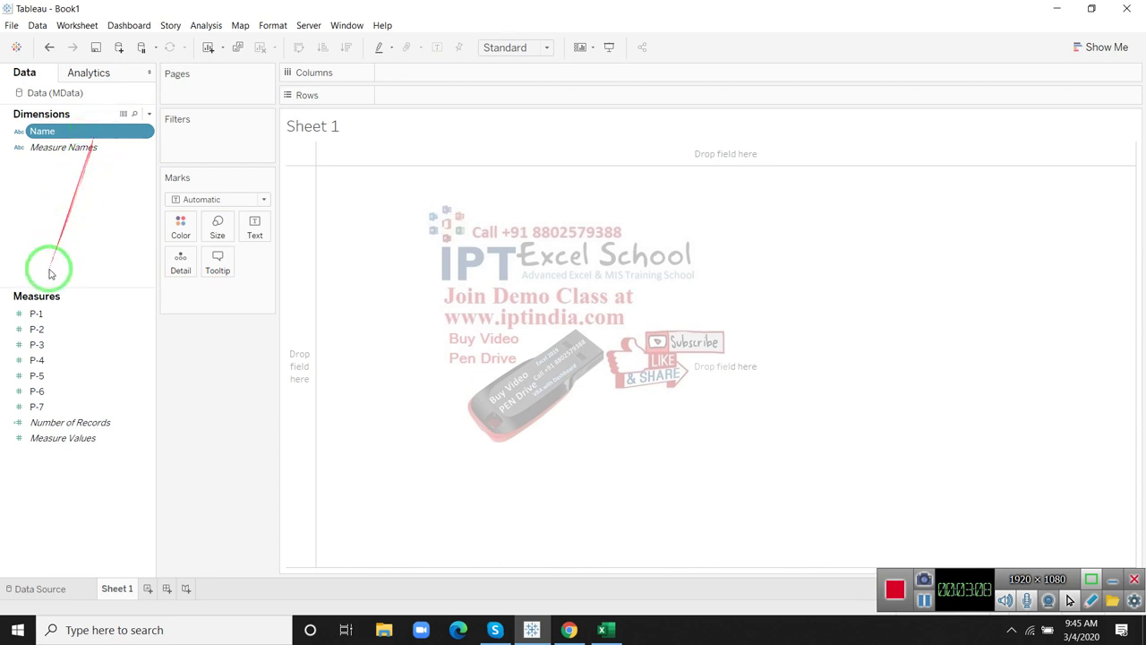
left_click(43, 314, "ctrl")
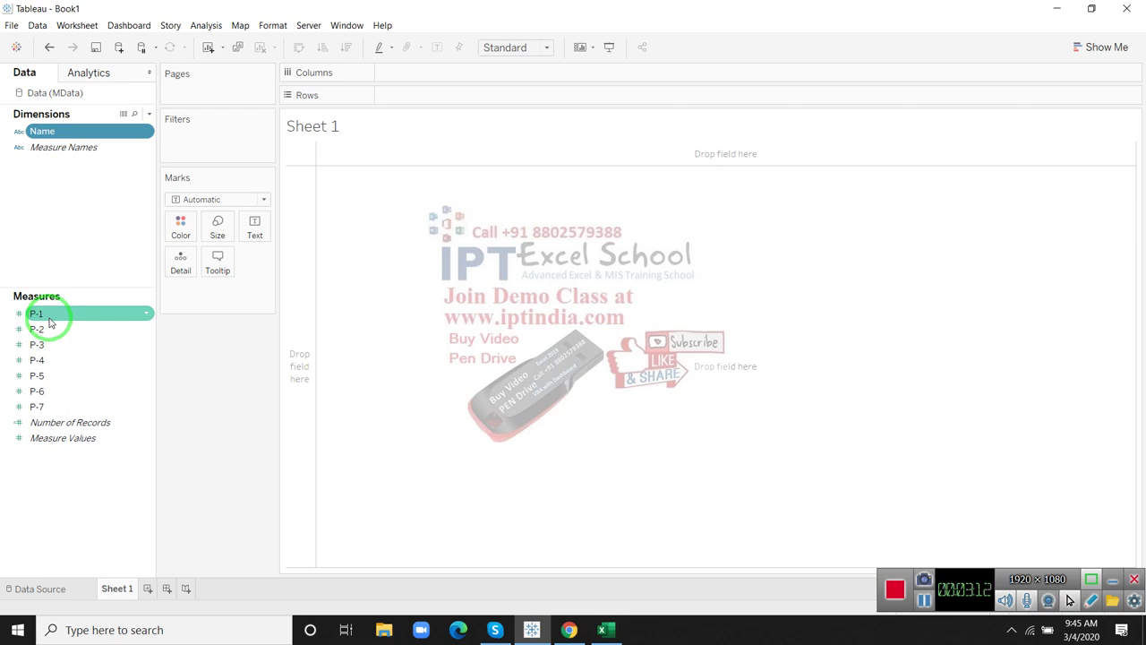
left_click(50, 319, "ctrl")
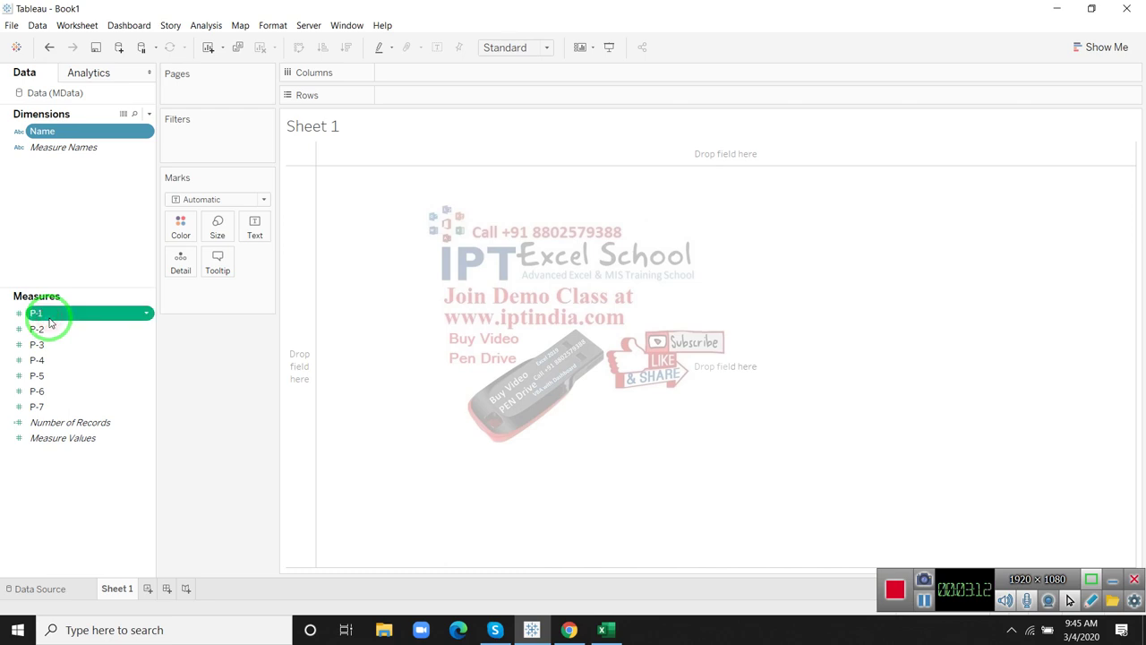
left_click(1088, 47)
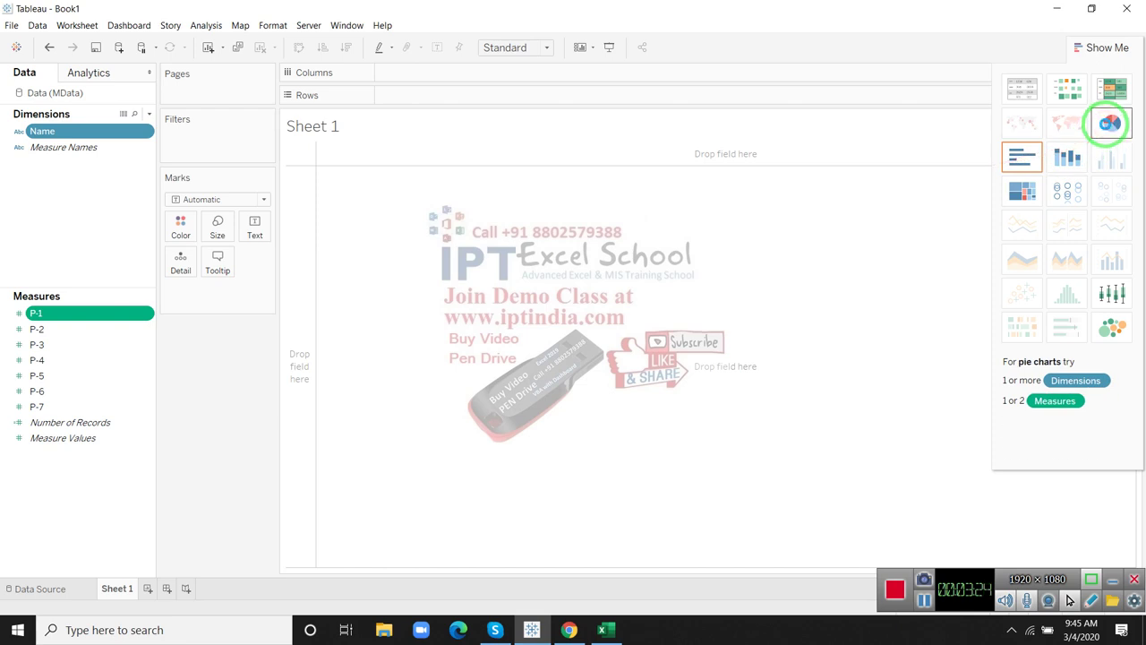
- Chart SUM(P-1) by Name as horizontal bars and retitle the sheet 'Sales P-1'
left_click(1110, 123)
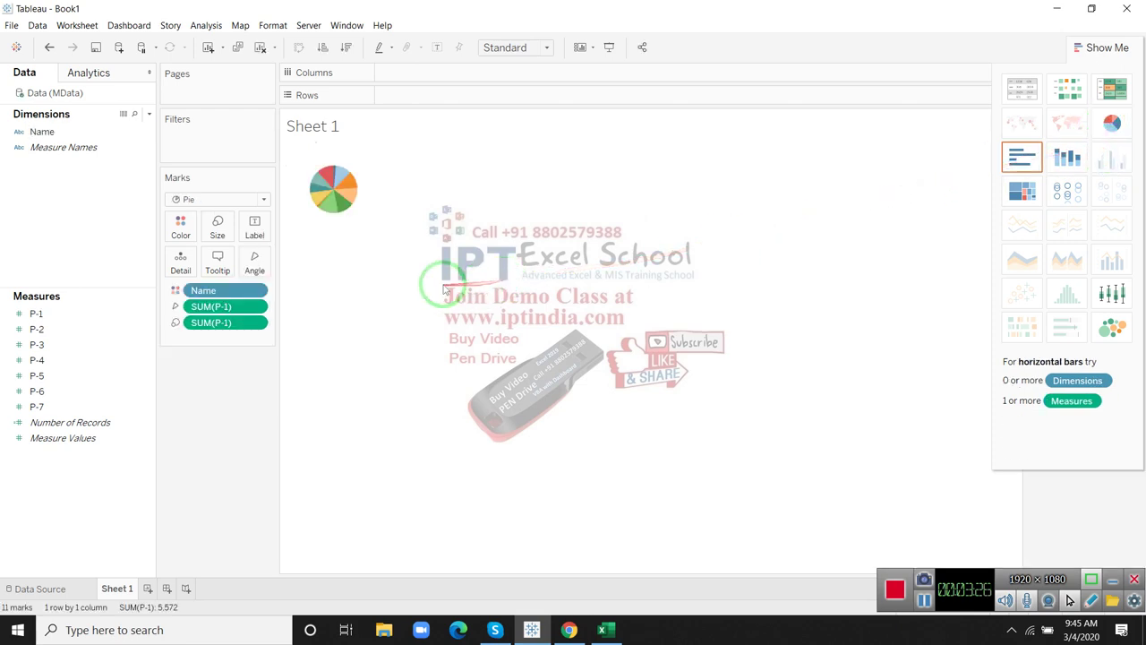
left_click(367, 222)
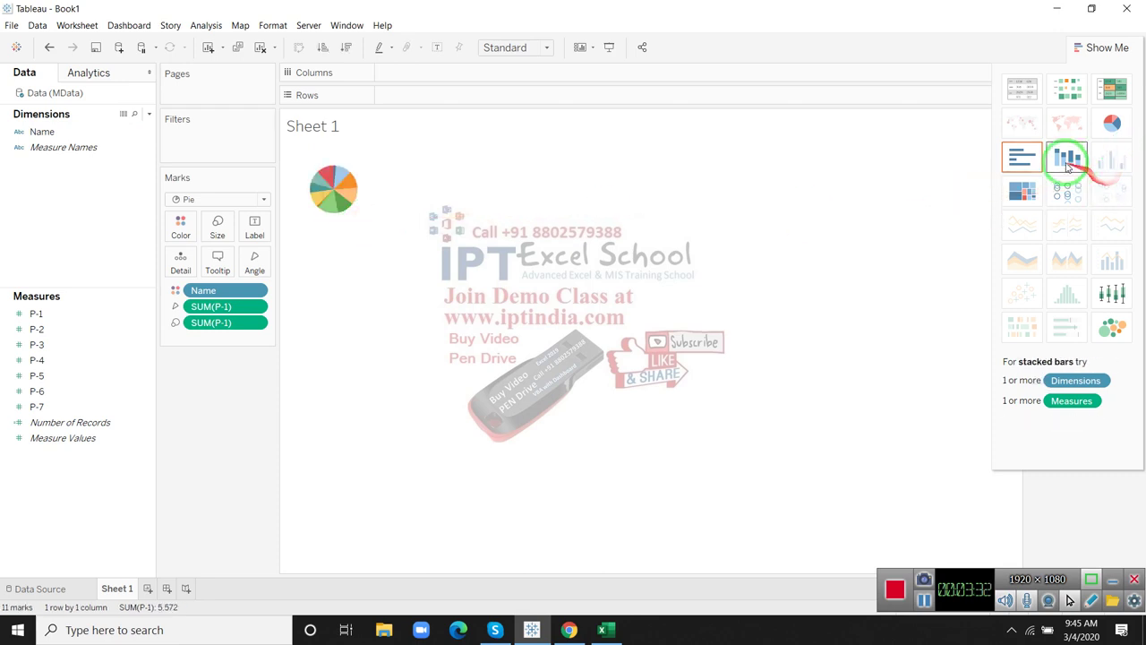
left_click(1024, 159)
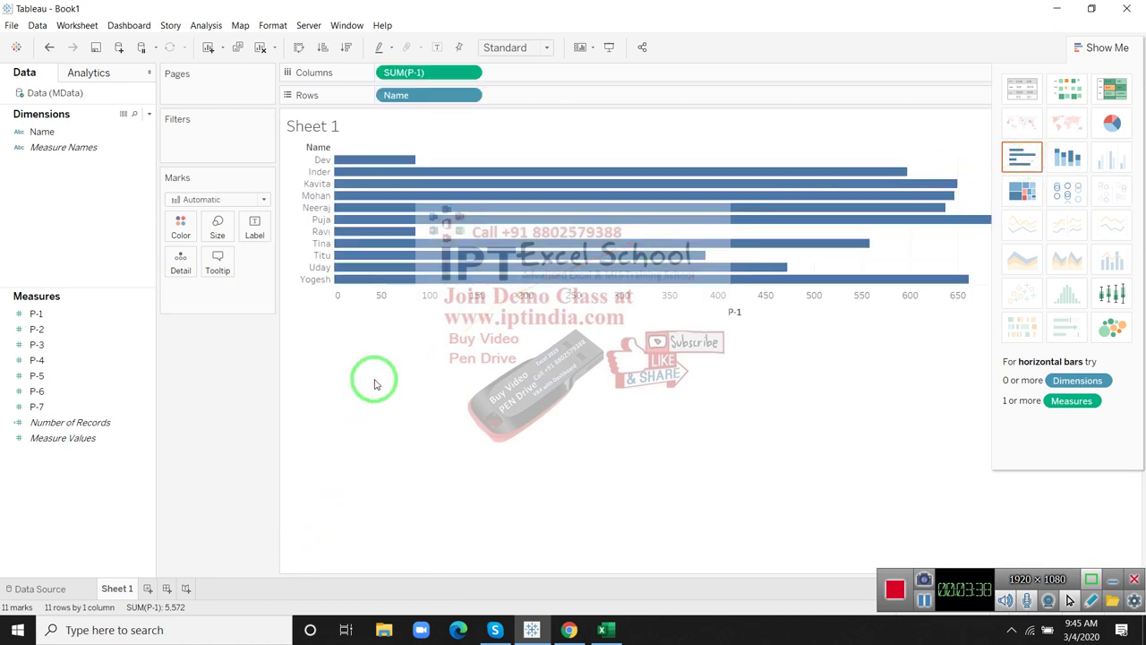
left_click(320, 134)
double_click(320, 132)
type("Sales P-1")
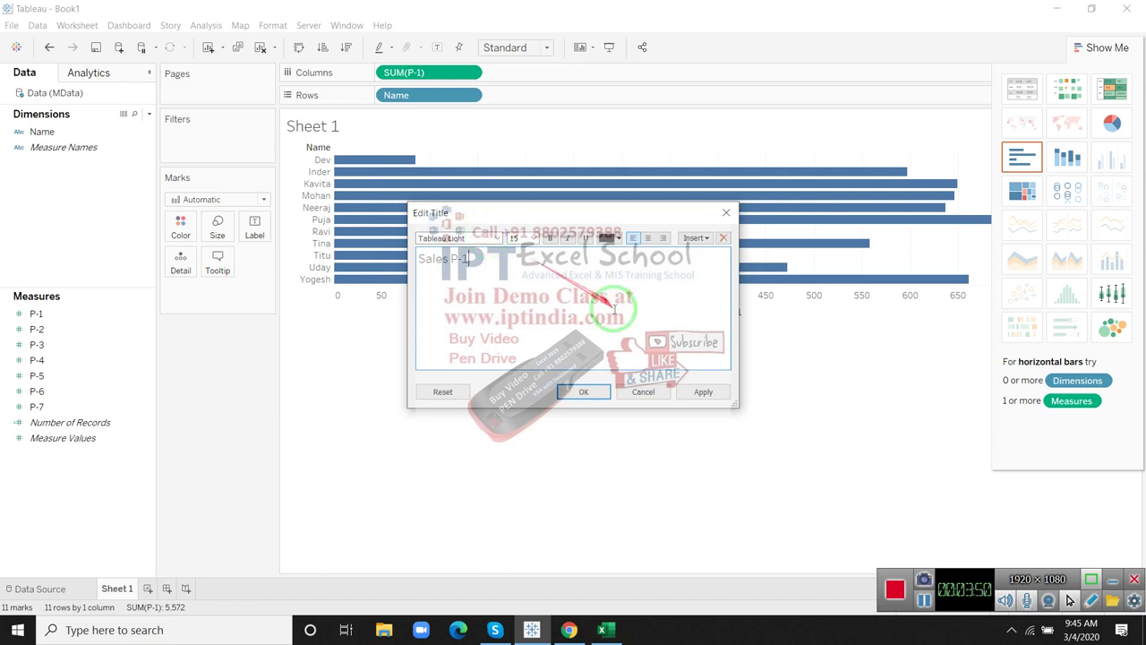
left_click(602, 391)
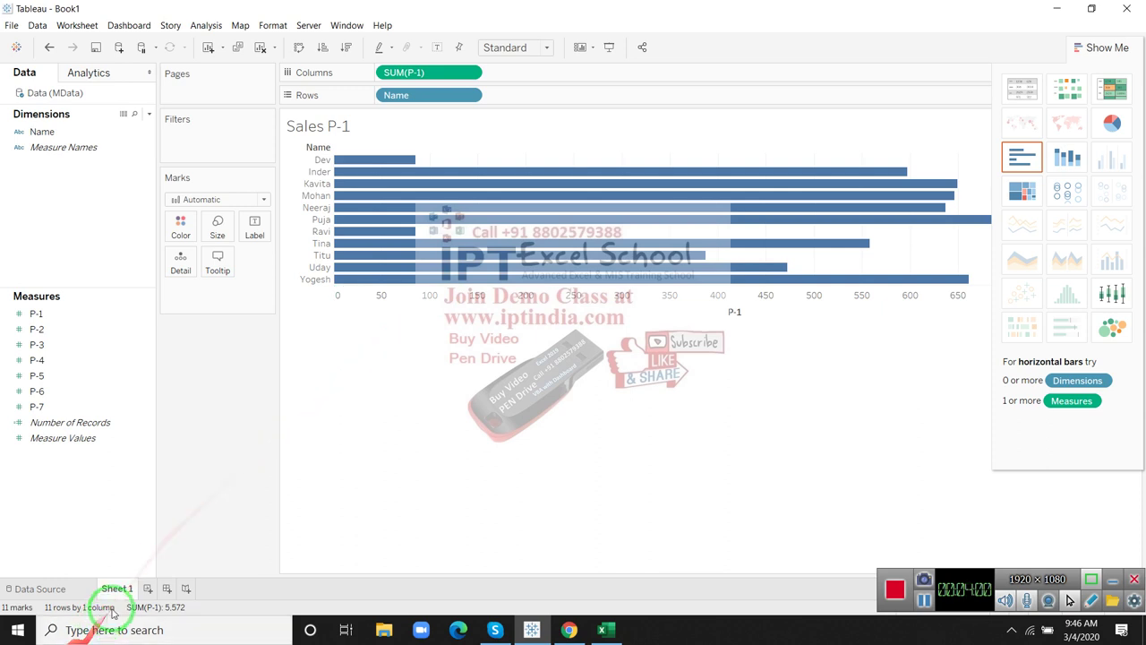
- Add Sheet 2 and build a horizontal bar chart of P-1 by Name on it
left_click(149, 593)
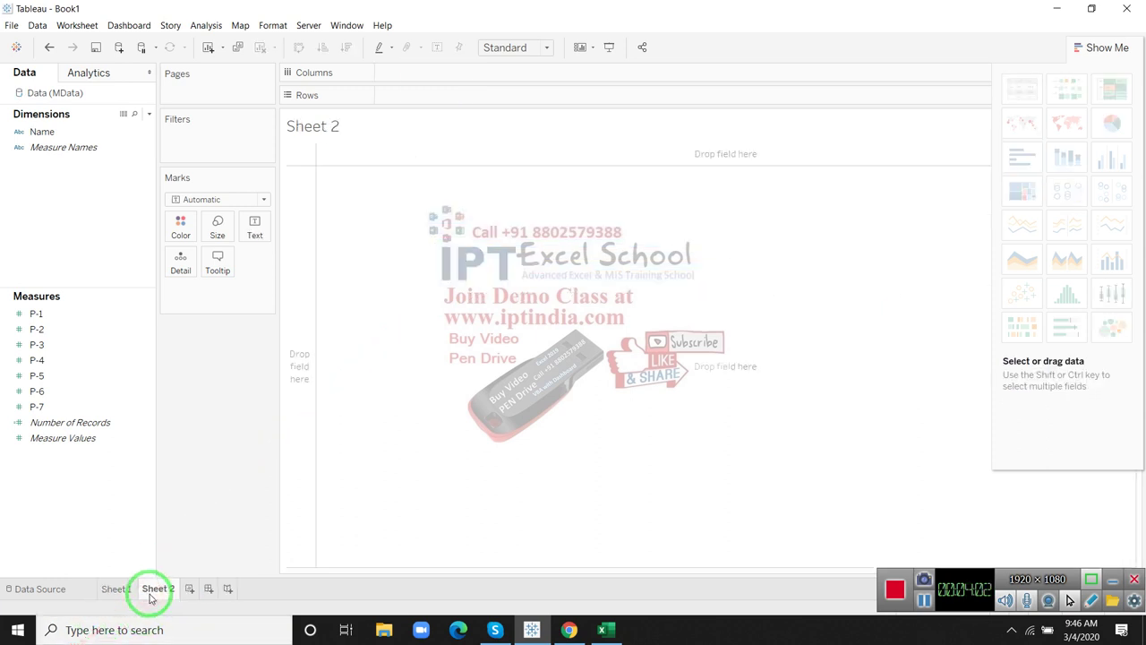
left_click(78, 136)
left_click(78, 138)
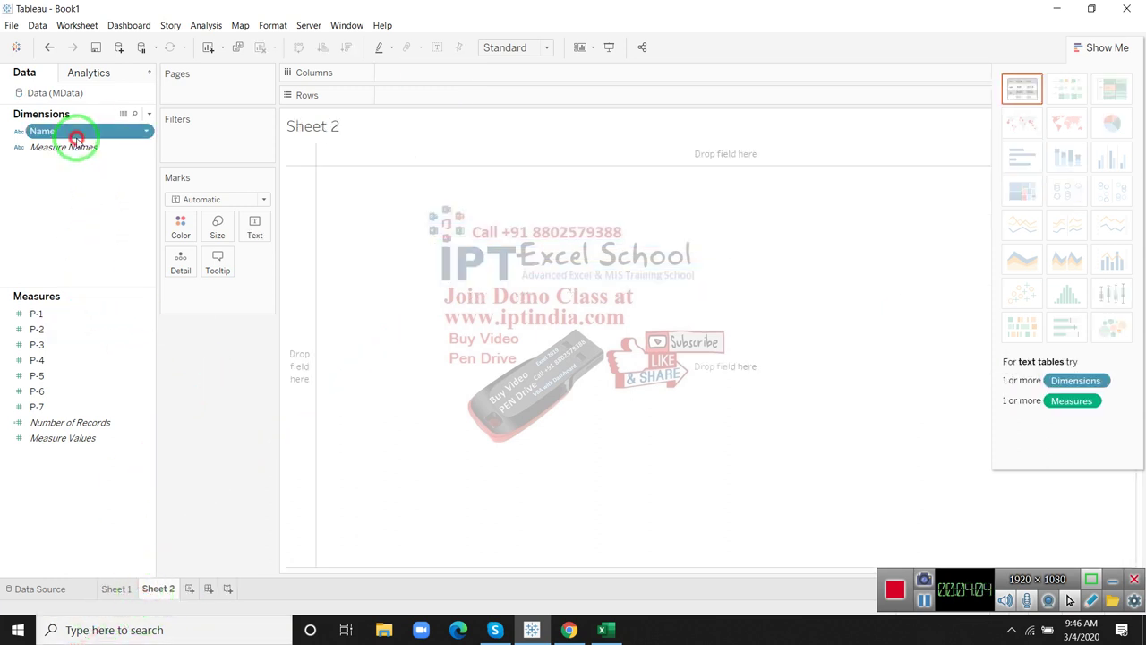
left_click(81, 139)
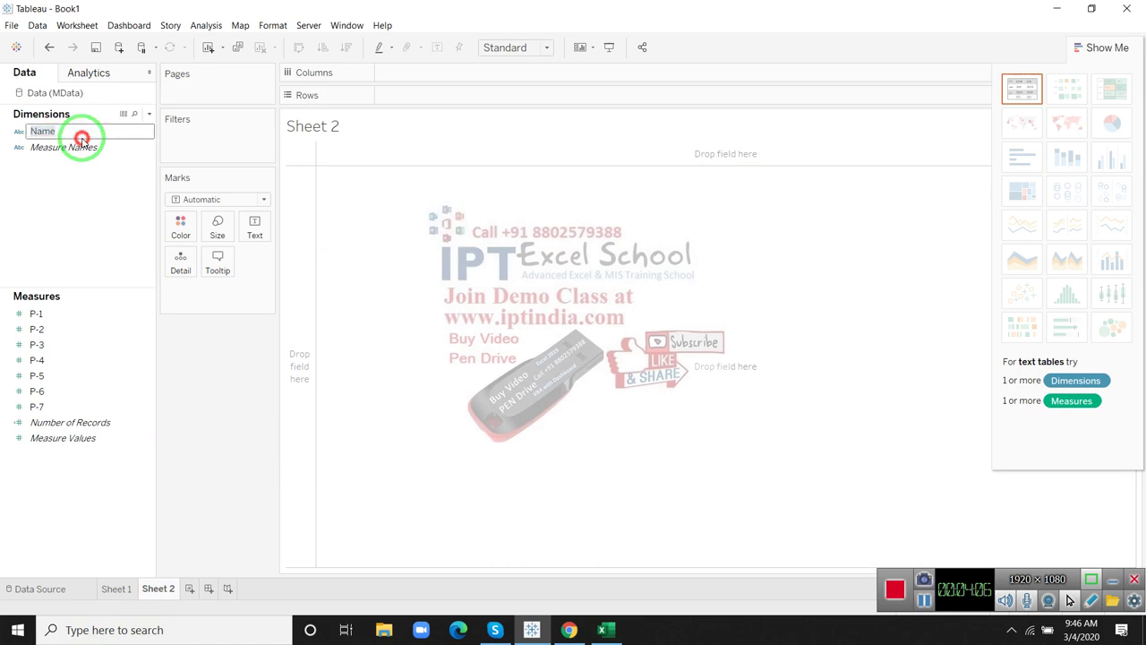
mouse_move(81, 139)
left_mouse_down()
mouse_move(397, 116)
mouse_move(404, 94)
mouse_move(77, 146)
mouse_move(429, 77)
left_mouse_up()
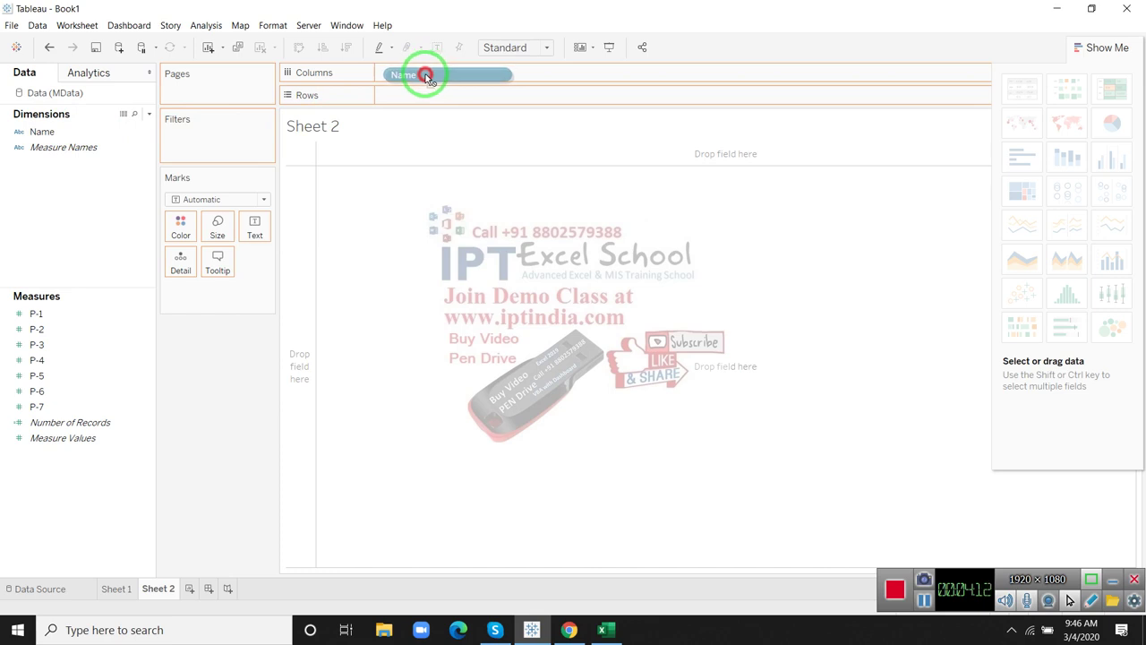
left_click_drag(428, 77, 54, 136)
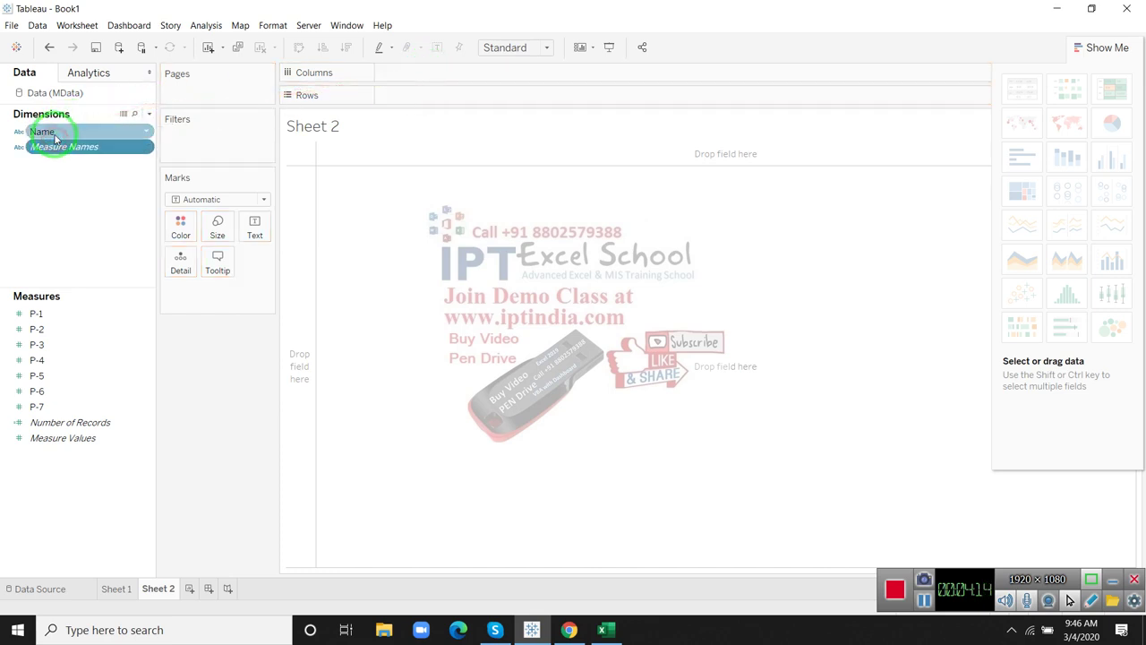
left_click(45, 314, "ctrl")
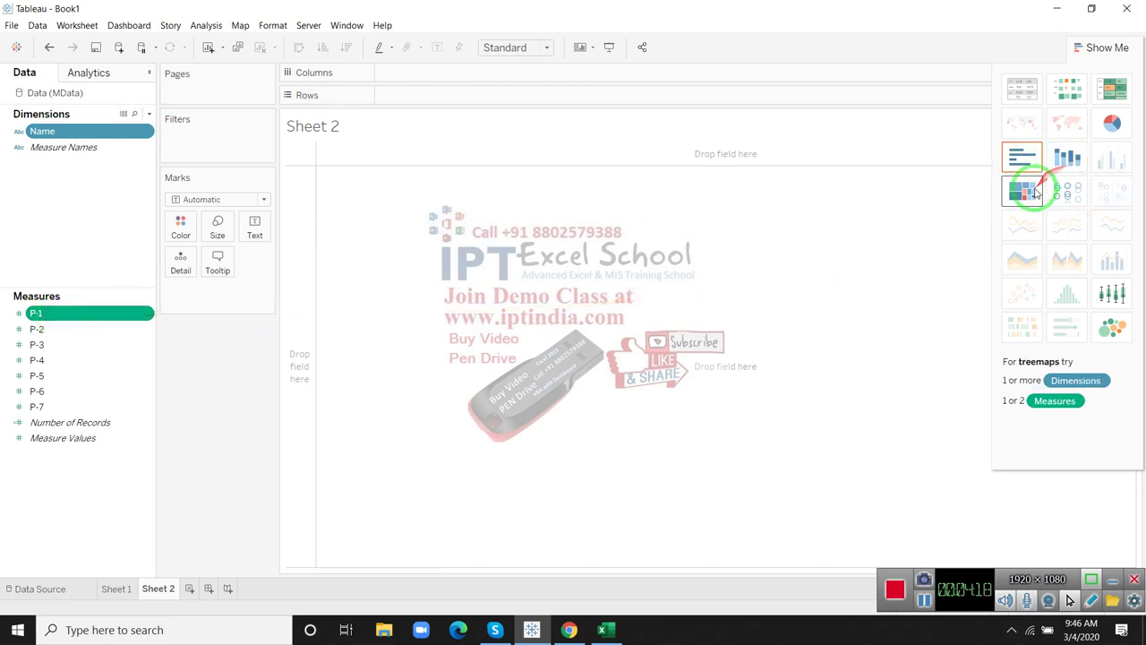
left_click(1020, 158)
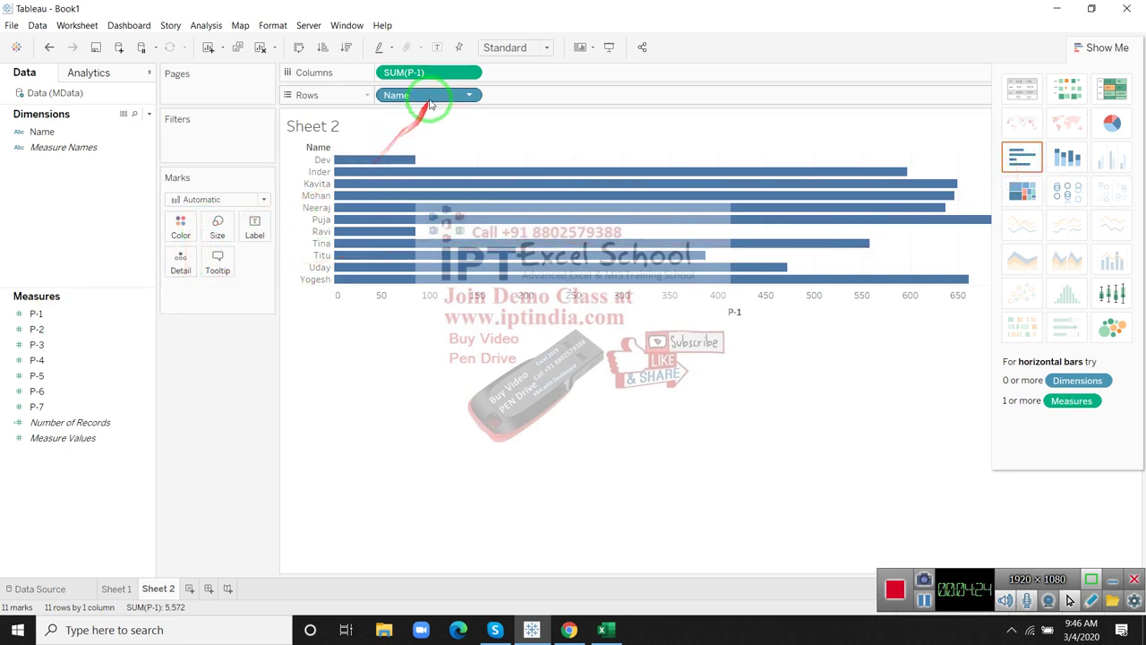
- Replace P-1 with P-2 so the horizontal bars show SUM(P-2) by Name
left_click_drag(454, 75, 134, 188)
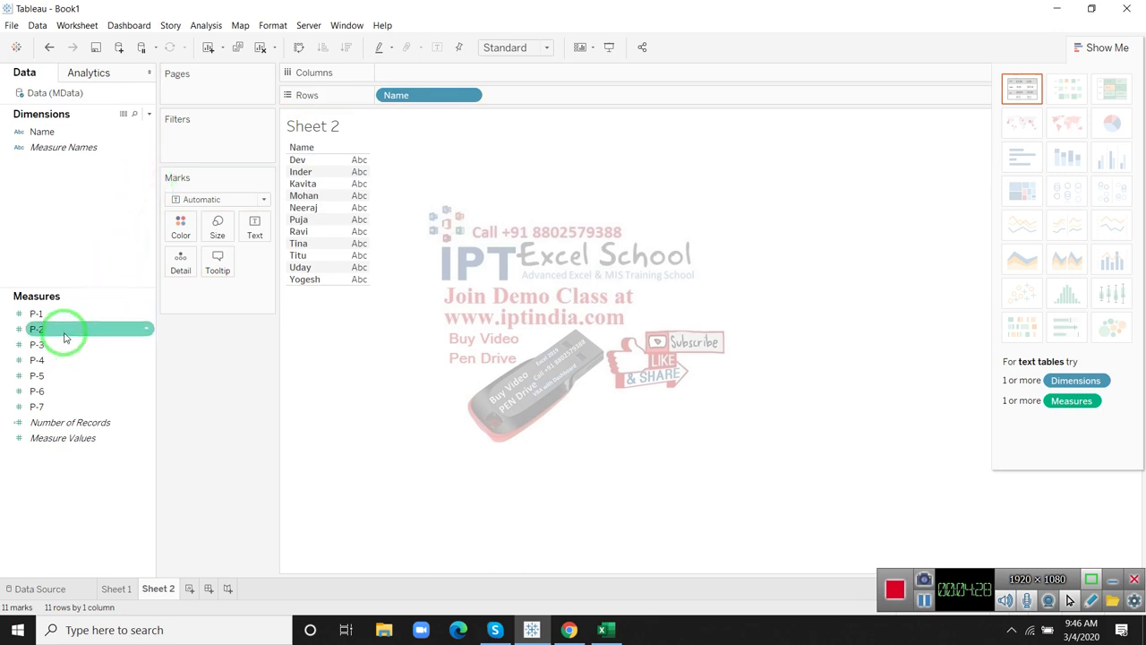
mouse_move(79, 345)
left_mouse_down()
mouse_move(451, 81)
mouse_move(282, 174)
left_mouse_up()
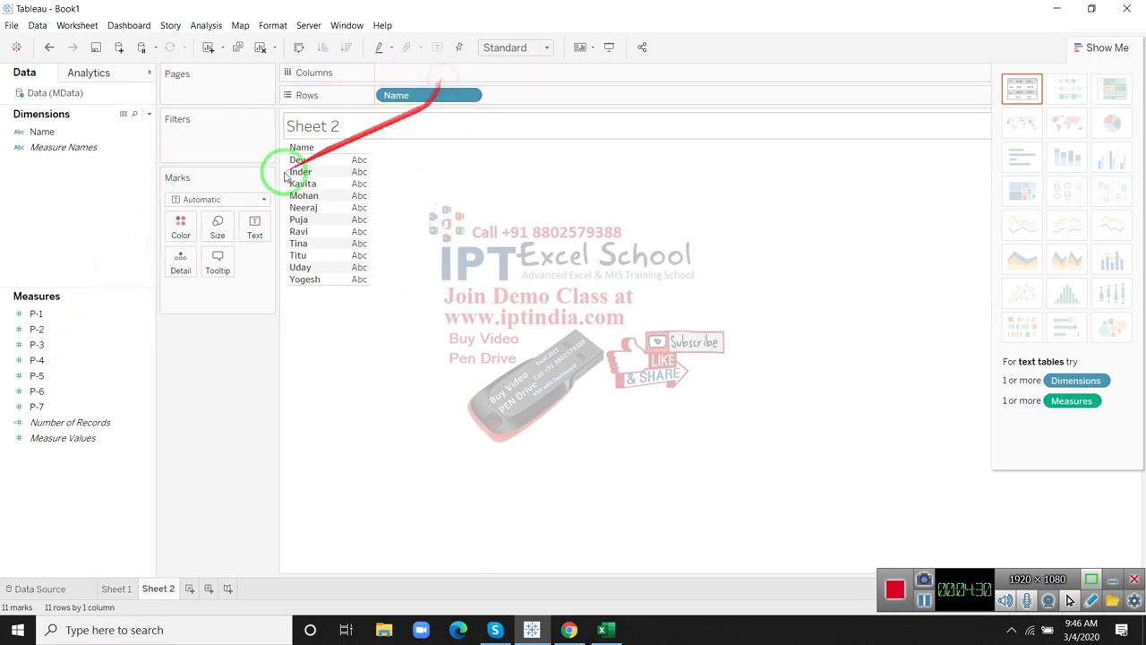
left_click(79, 330)
left_click_drag(79, 333, 365, 166)
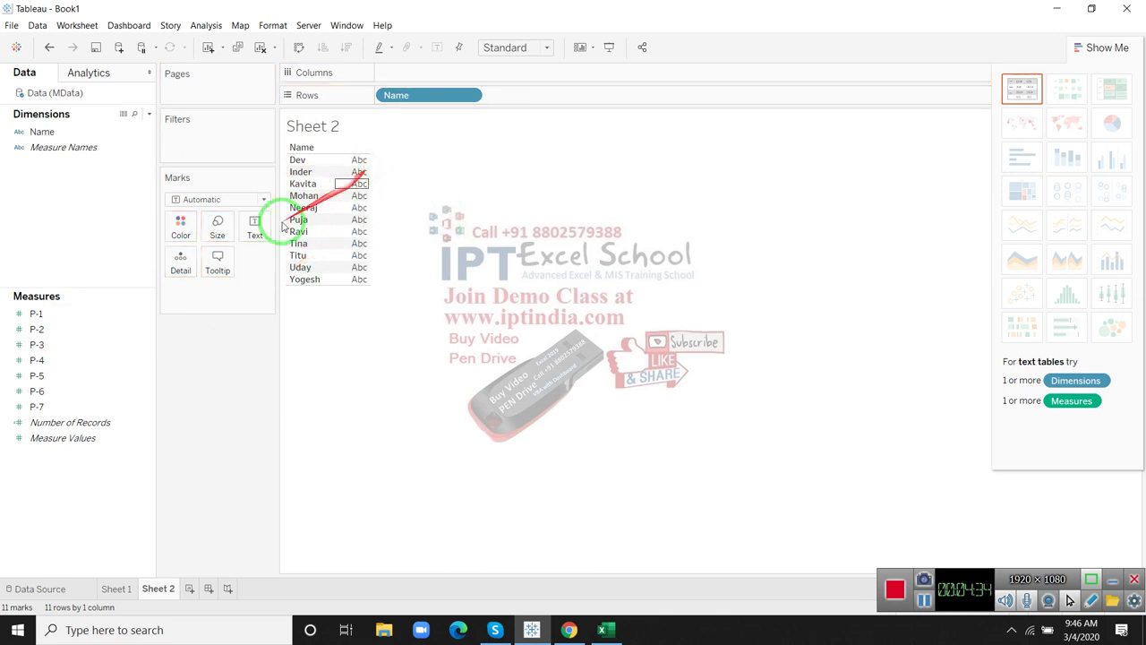
left_click(63, 330)
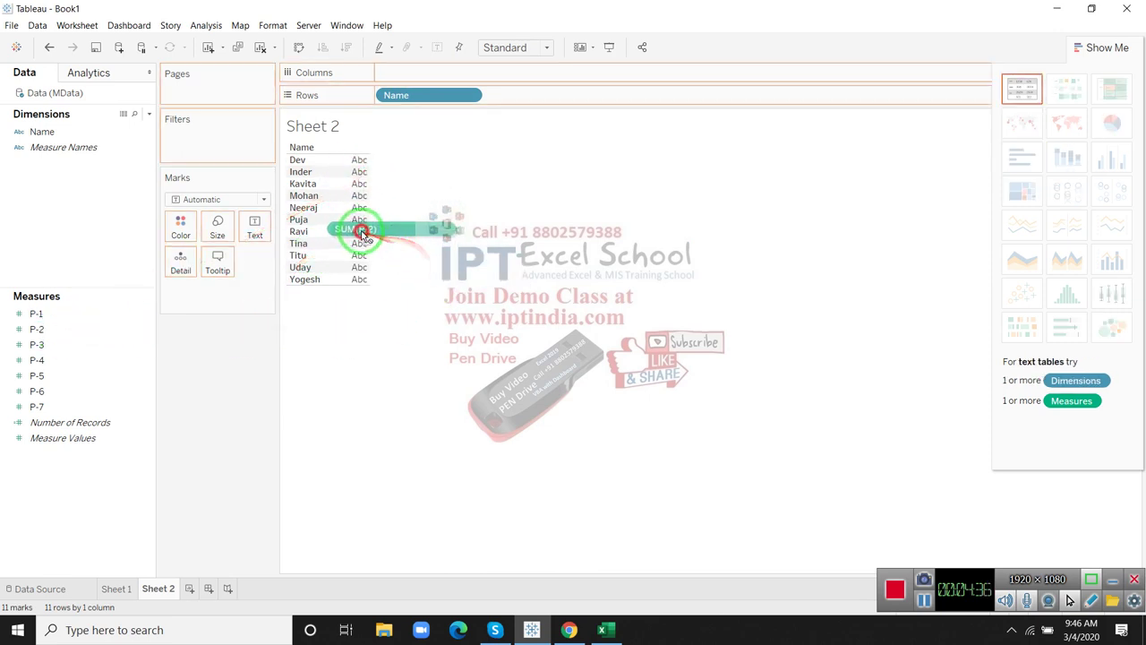
left_click_drag(61, 333, 359, 230)
left_click(41, 329)
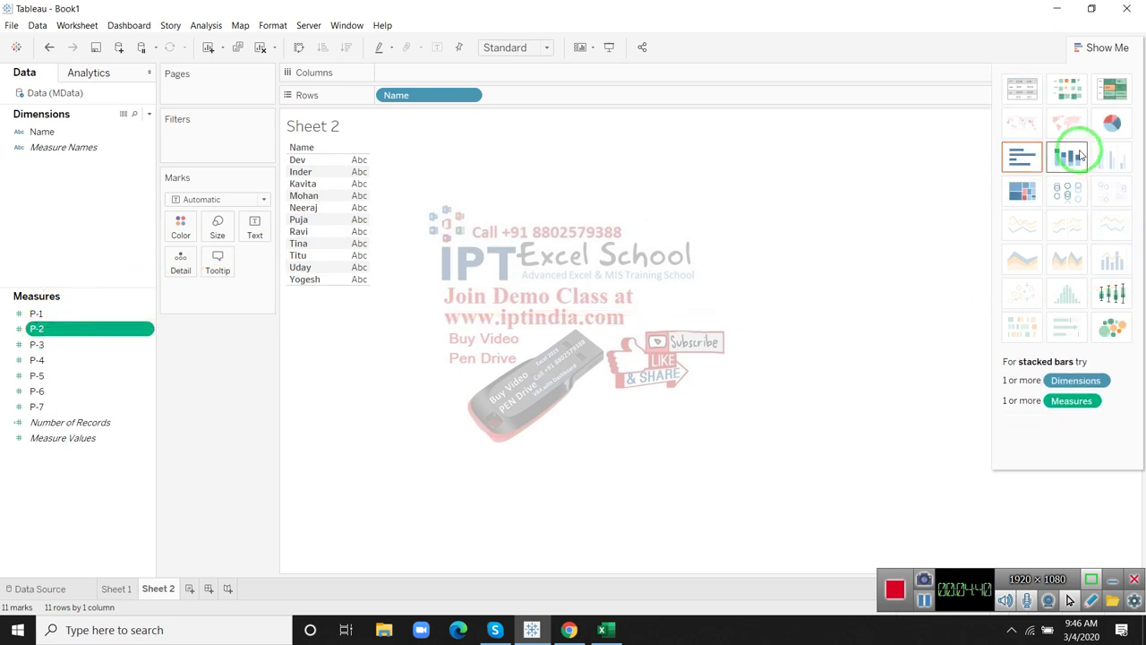
left_click(1021, 159)
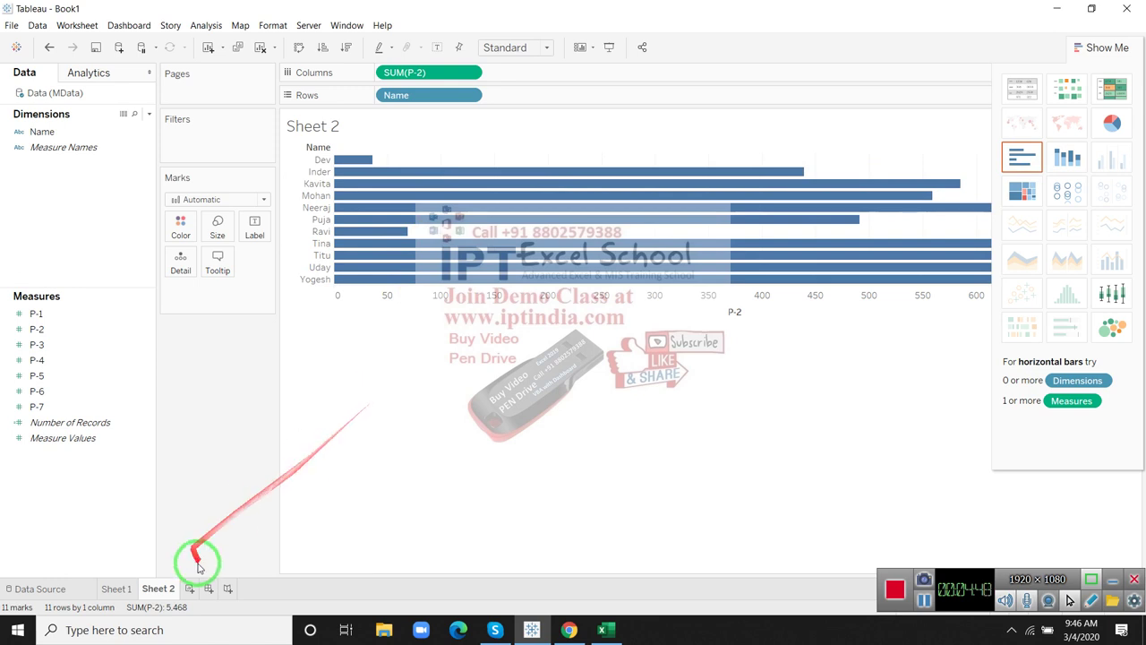
- Add Sheet 3, chart P-3 by Name as horizontal bars, then swap axes to vertical
left_click(191, 590)
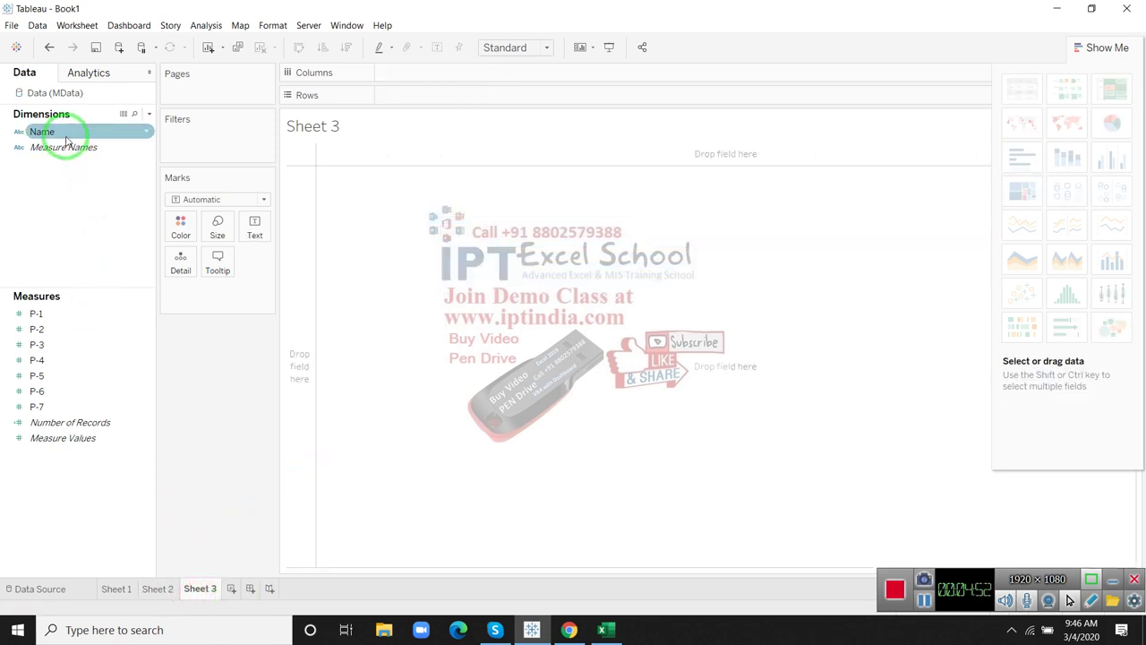
left_click(71, 347, "ctrl")
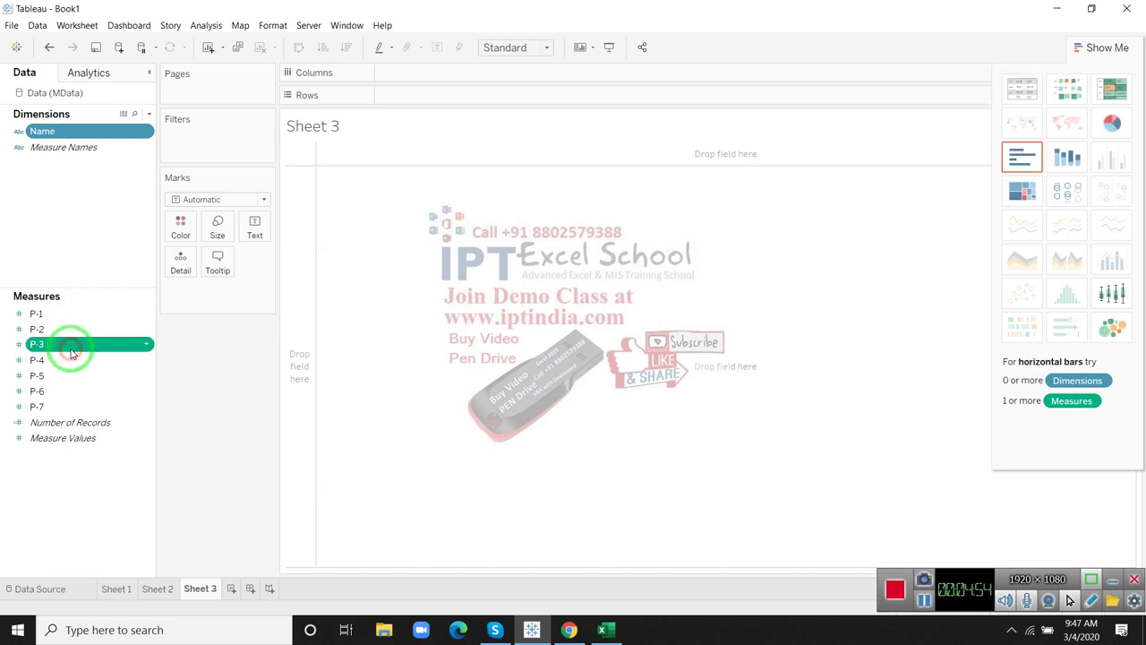
left_click(1066, 161)
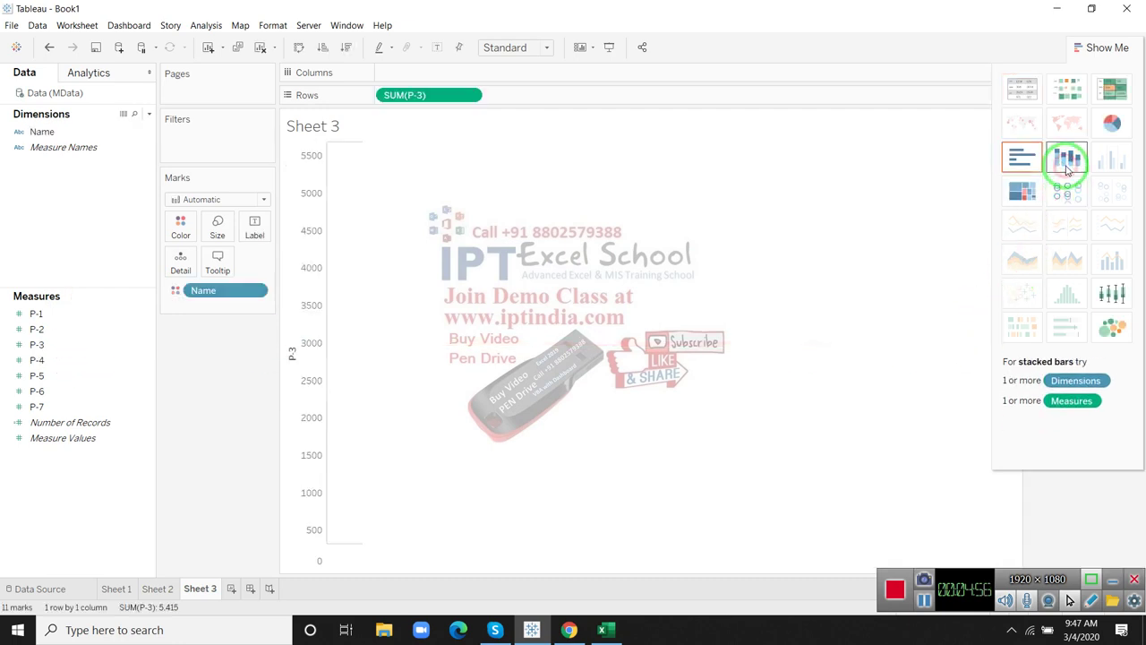
left_click(1021, 159)
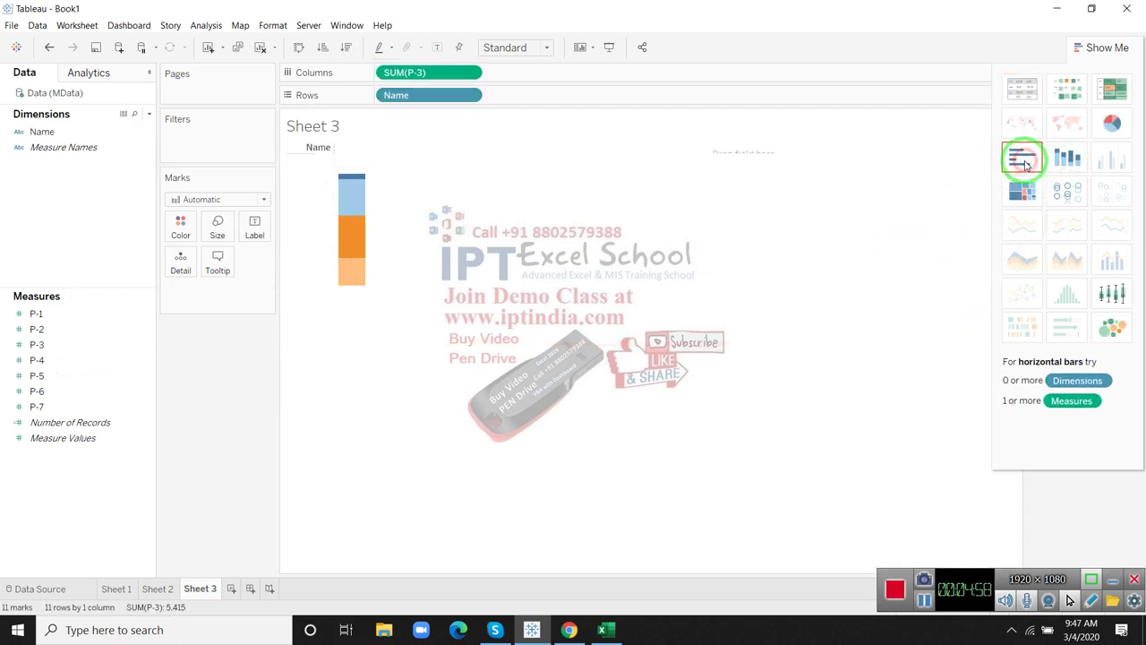
left_click(299, 48)
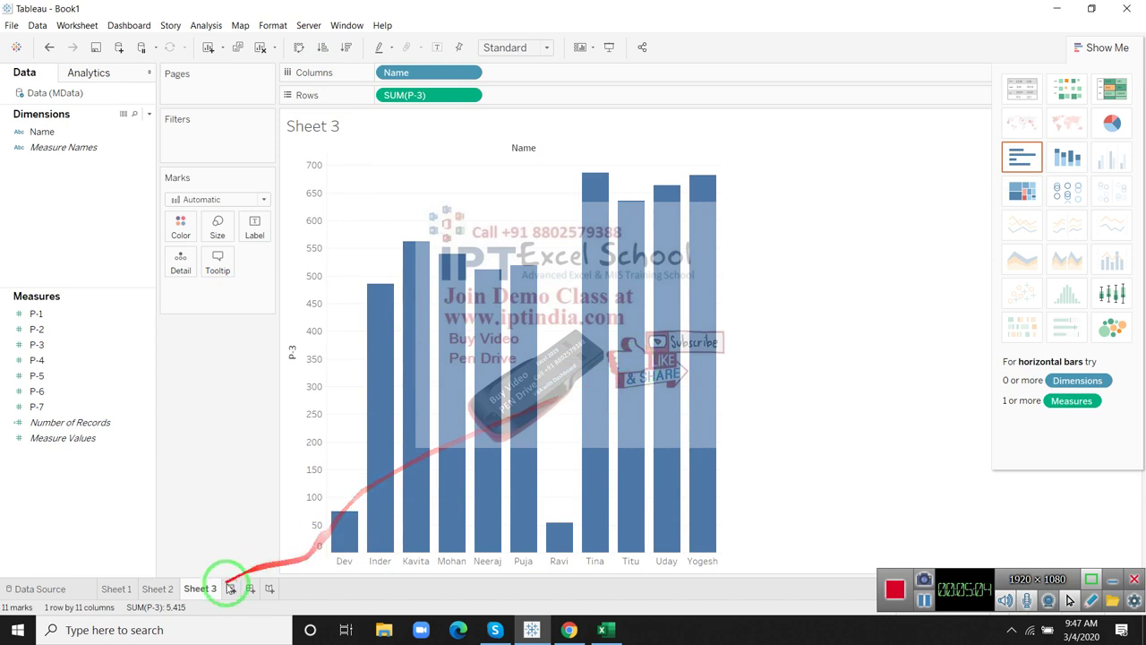
- Add Sheet 4 and display SUM(P-5) by Name as a treemap
left_click(231, 589)
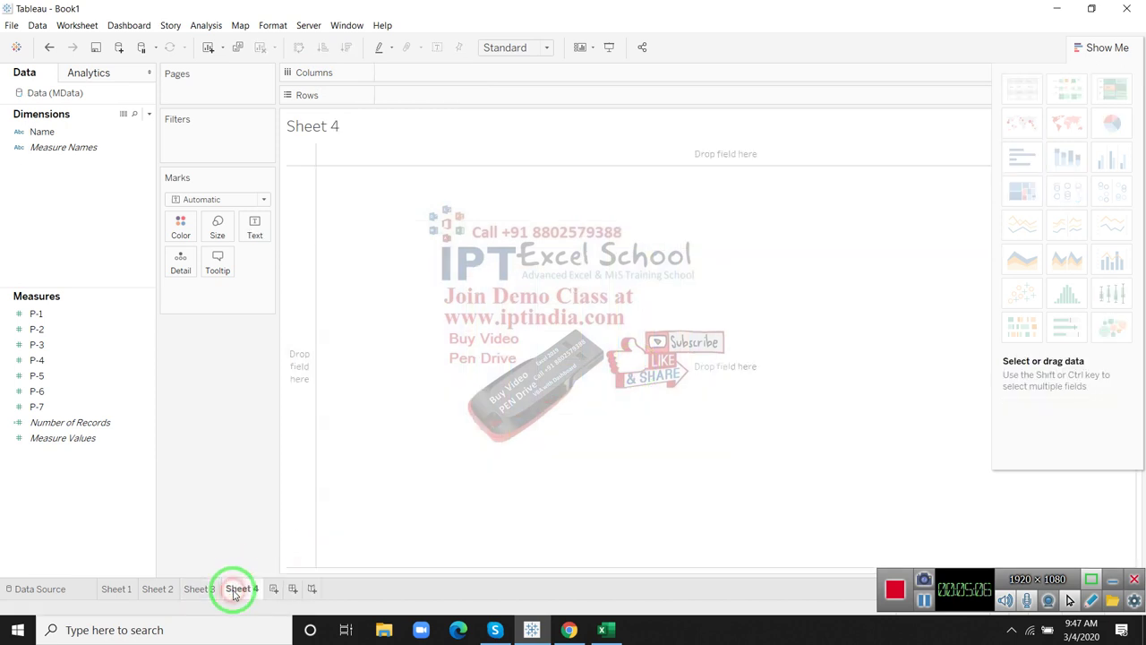
left_click(42, 132)
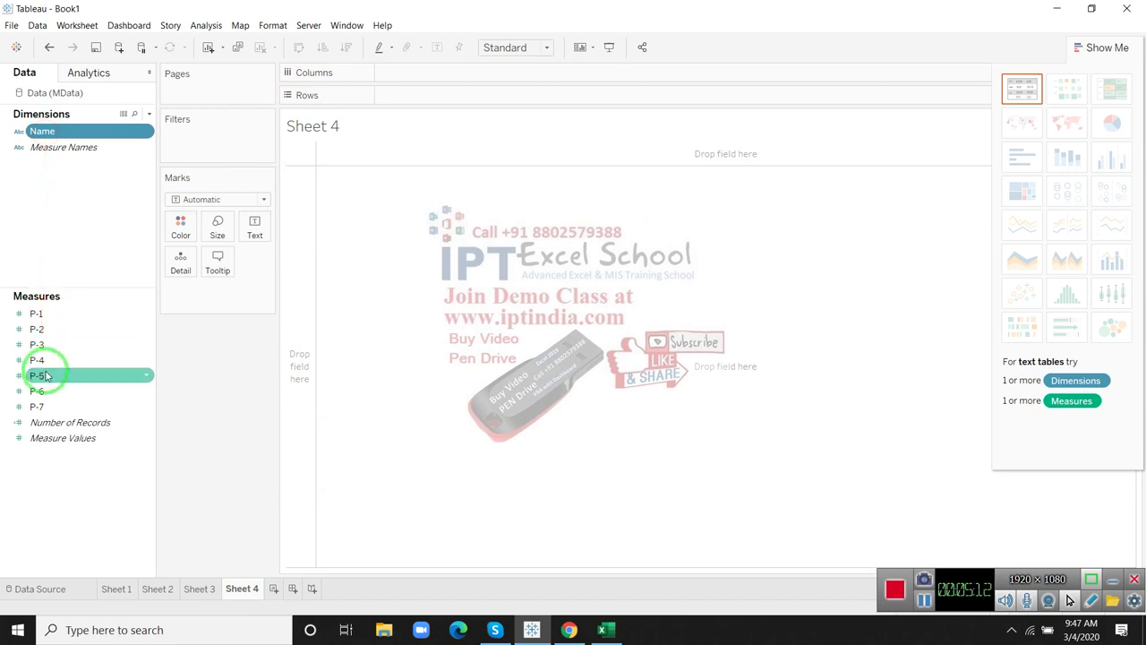
left_click_drag(38, 376, 775, 218)
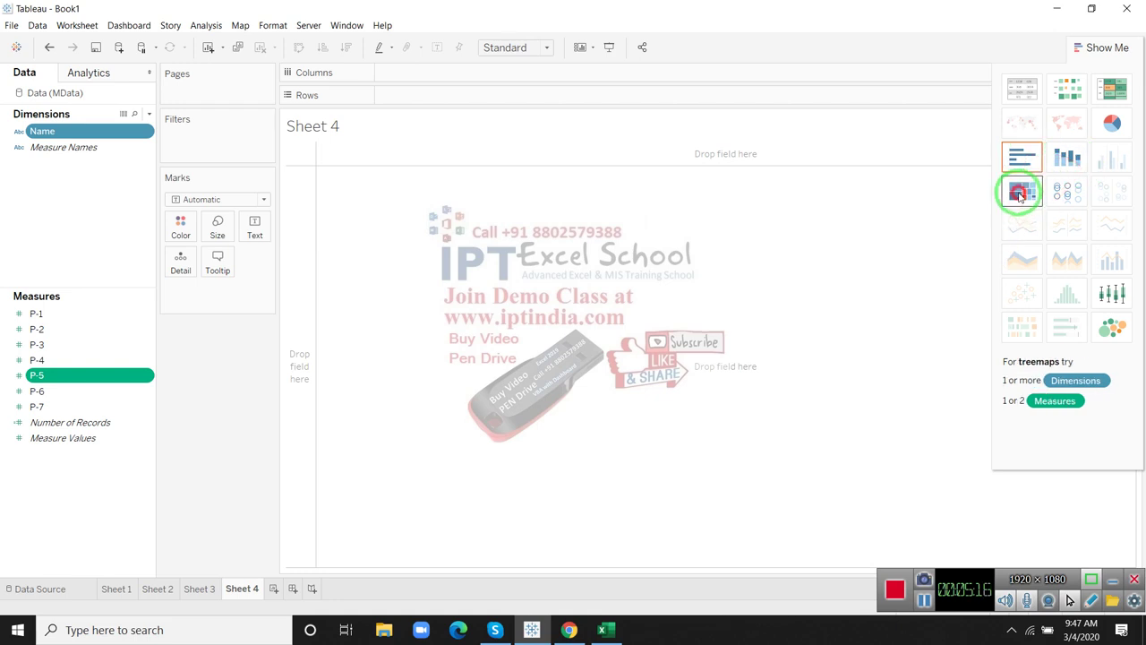
left_click(1020, 194)
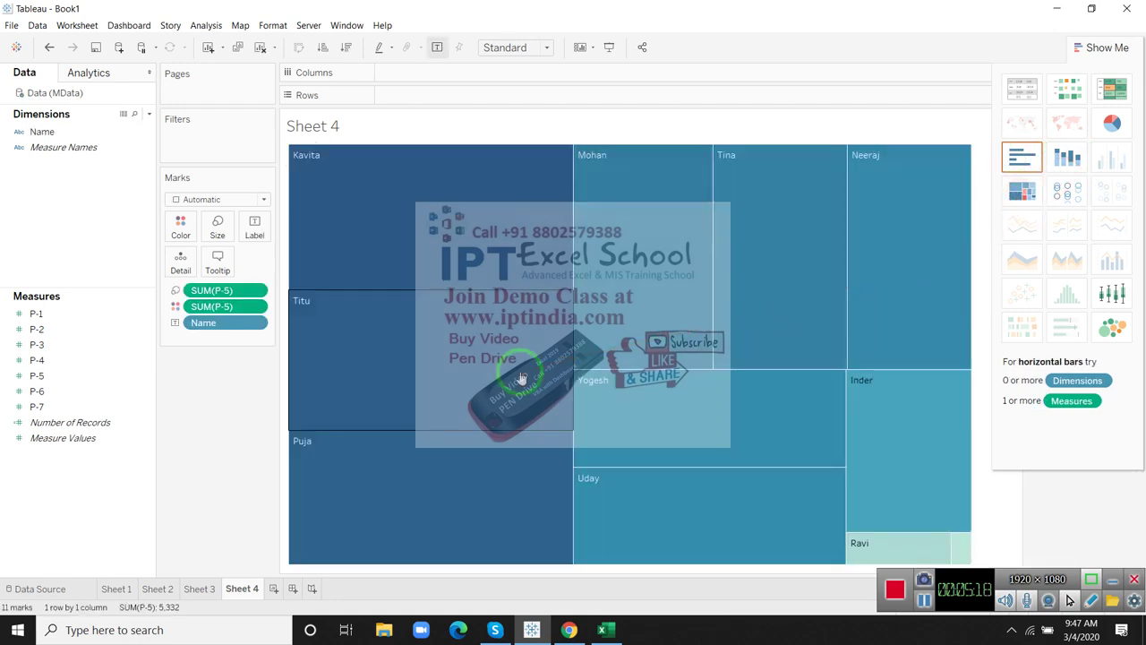
left_click(295, 591)
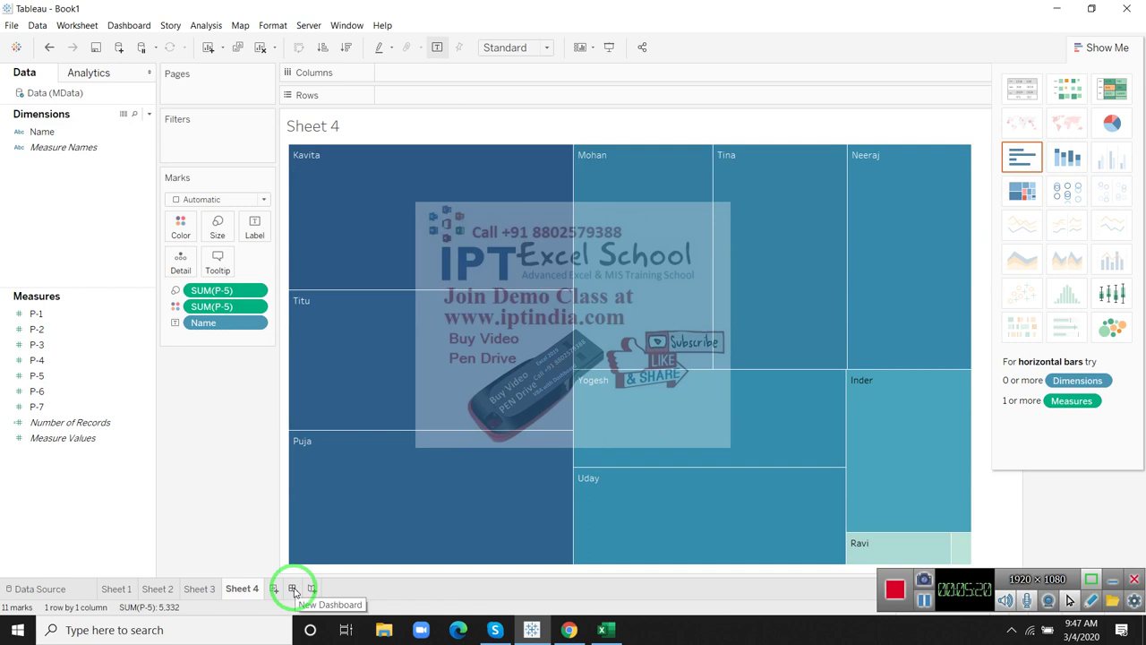
- Create Dashboard 1 and tile Sheets 1–4 in a two-by-two grid
left_click(293, 589)
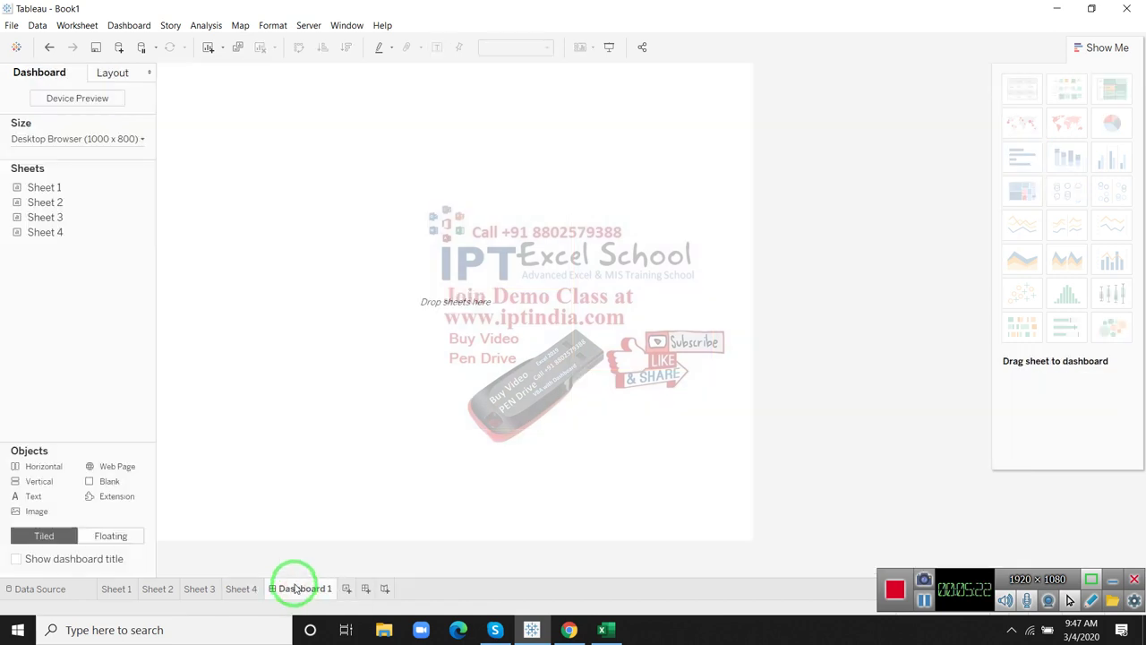
mouse_move(53, 188)
left_mouse_down()
mouse_move(110, 193)
mouse_move(188, 137)
left_mouse_up()
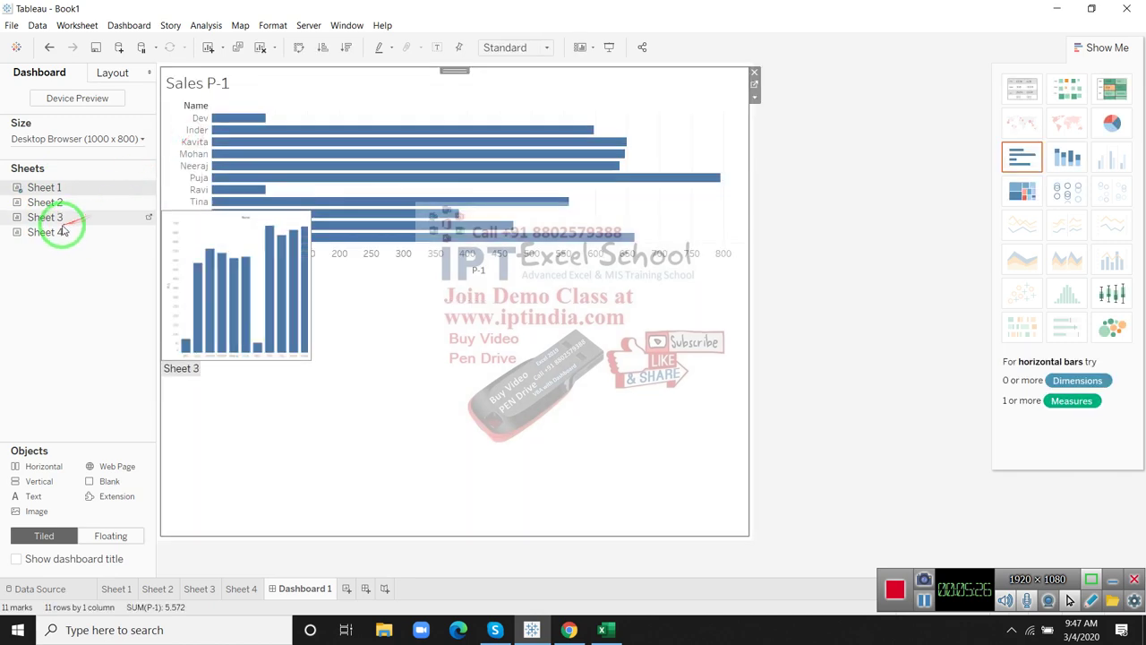
left_click_drag(54, 207, 641, 224)
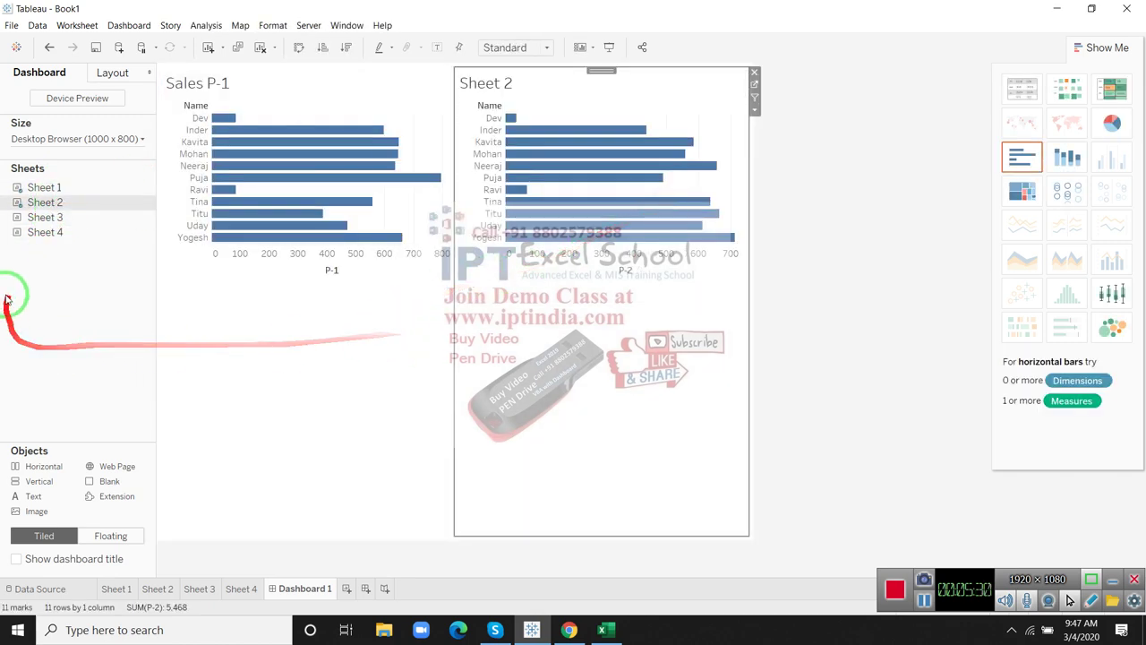
mouse_move(45, 217)
left_mouse_down()
mouse_move(220, 300)
mouse_move(308, 366)
left_mouse_up()
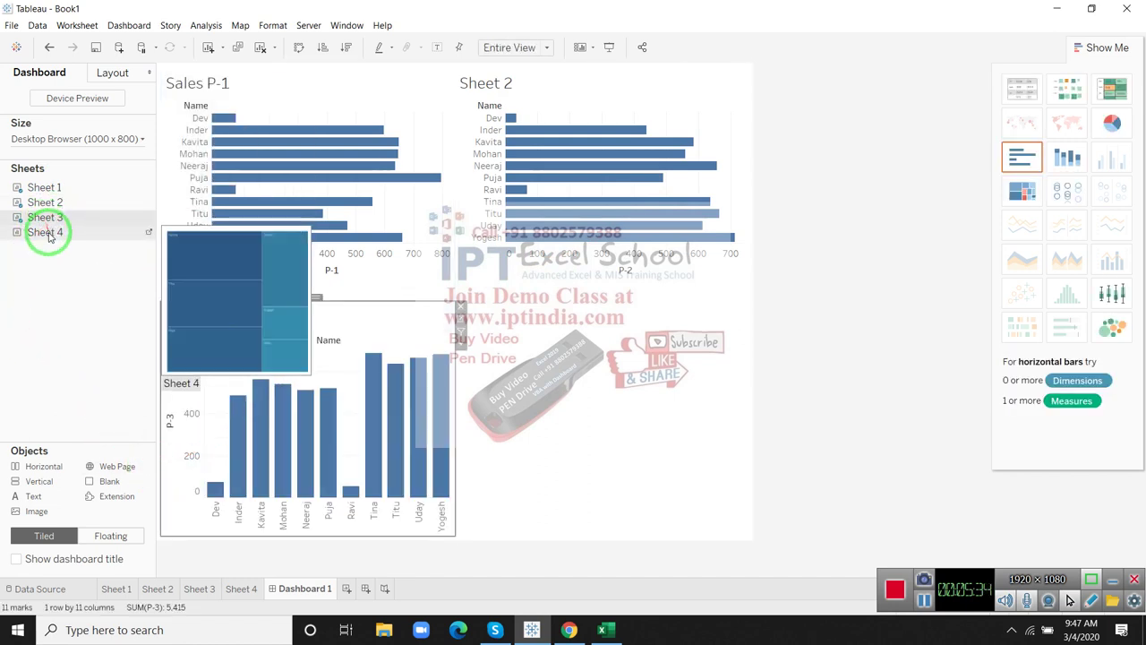
mouse_move(44, 232)
left_mouse_down()
mouse_move(540, 351)
mouse_move(580, 380)
left_mouse_up()
- Remove the P-5 colour legend from the dashboard
left_click(772, 416)
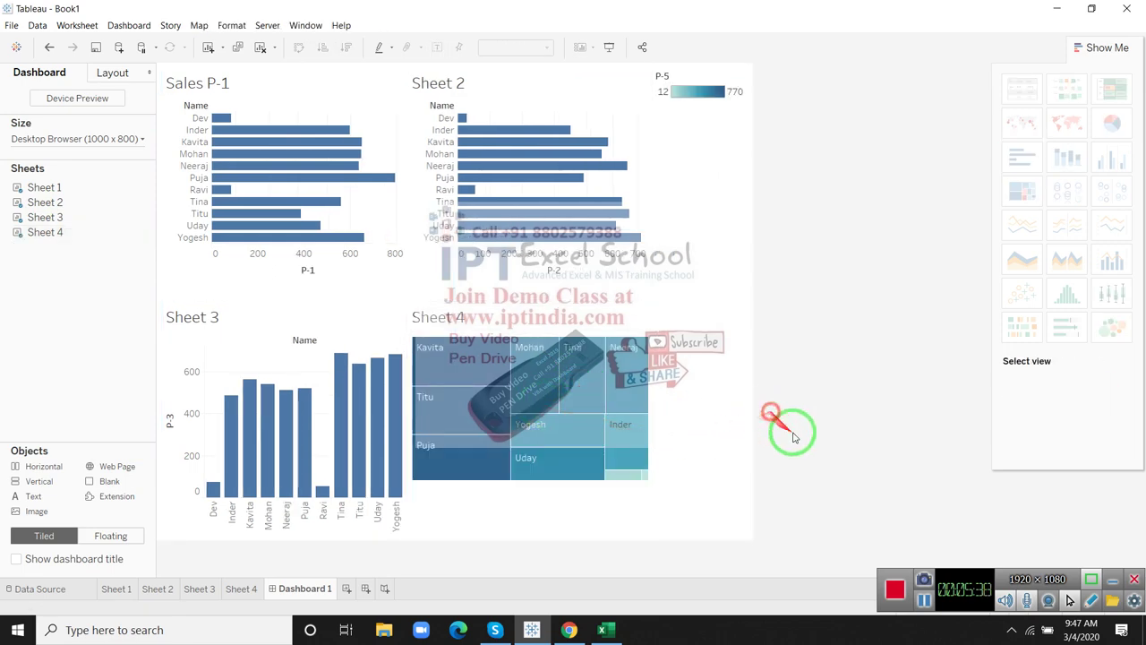
left_click(721, 179)
left_click(676, 88)
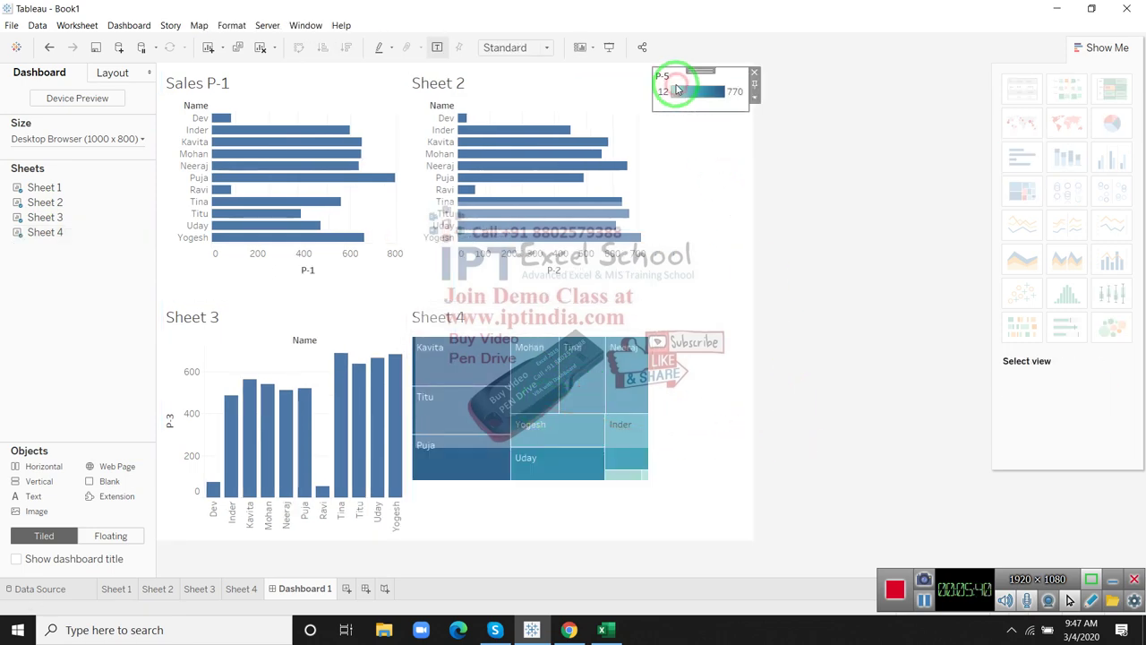
left_click(754, 73)
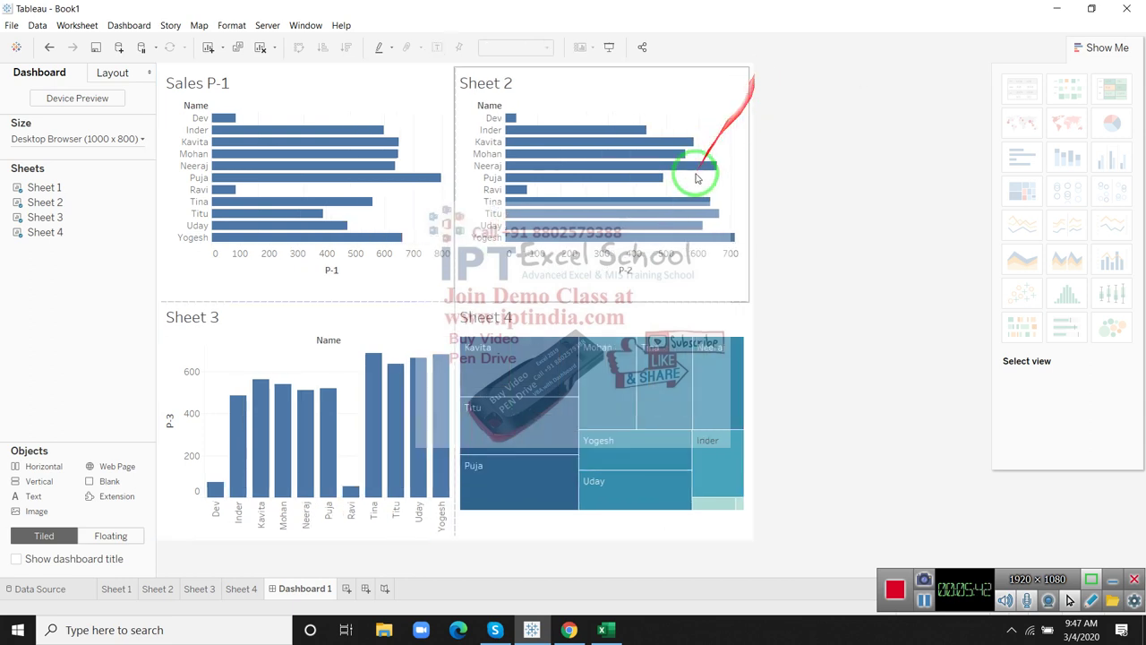
left_click(217, 534)
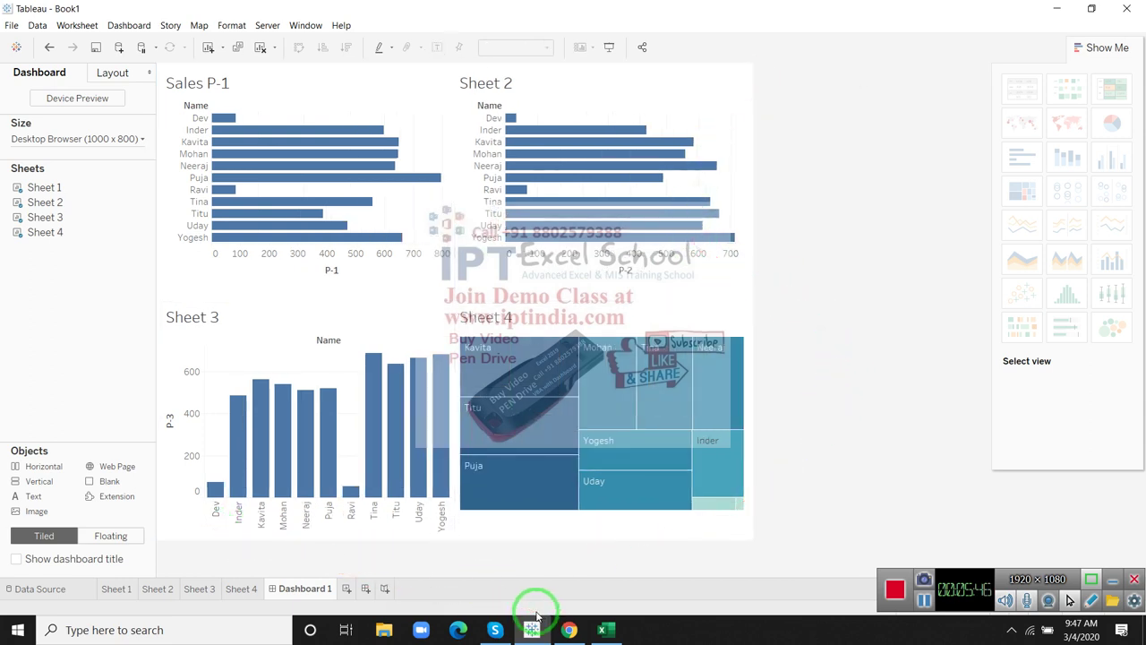
- Retitle Sheet 2, Sheet 3 and the Sheet 4 treemap as 'Sales P-2', 'Sales P3' and 'Sales -4'
left_click(490, 86)
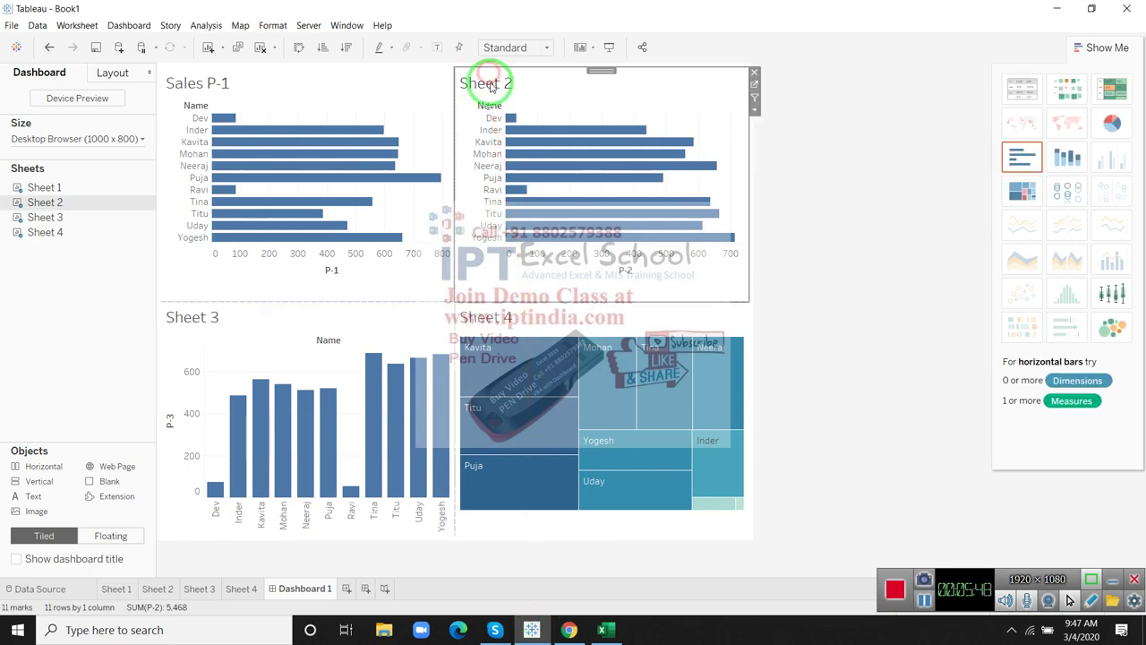
double_click(490, 84)
type("Sales P-2")
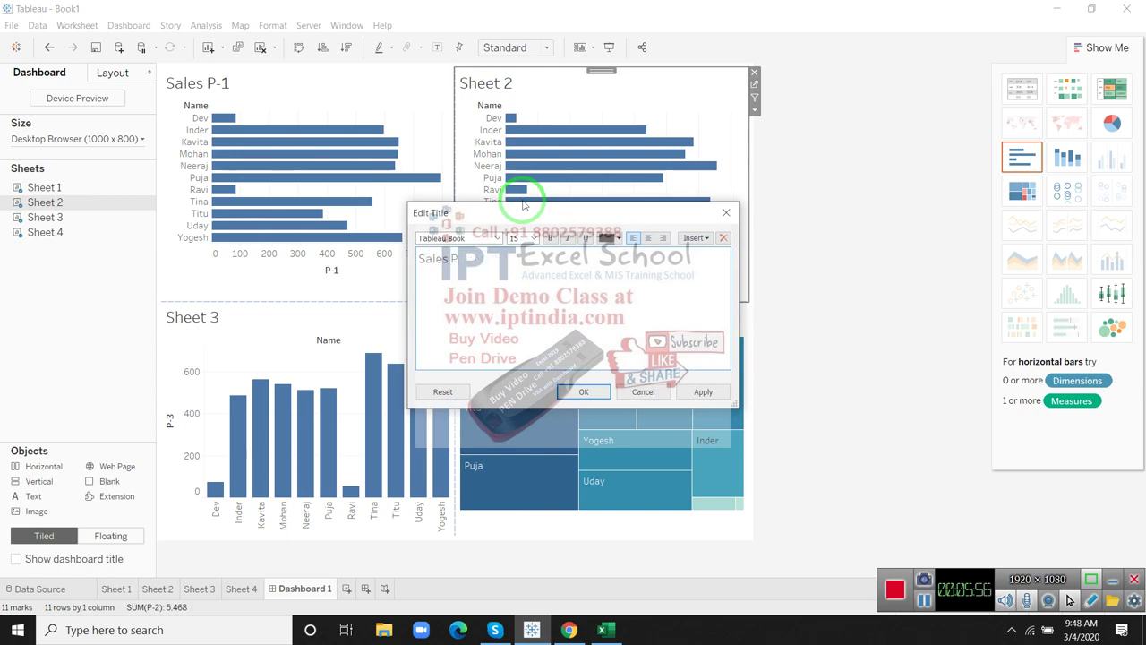
left_click(583, 391)
double_click(213, 336)
type("Sales P3")
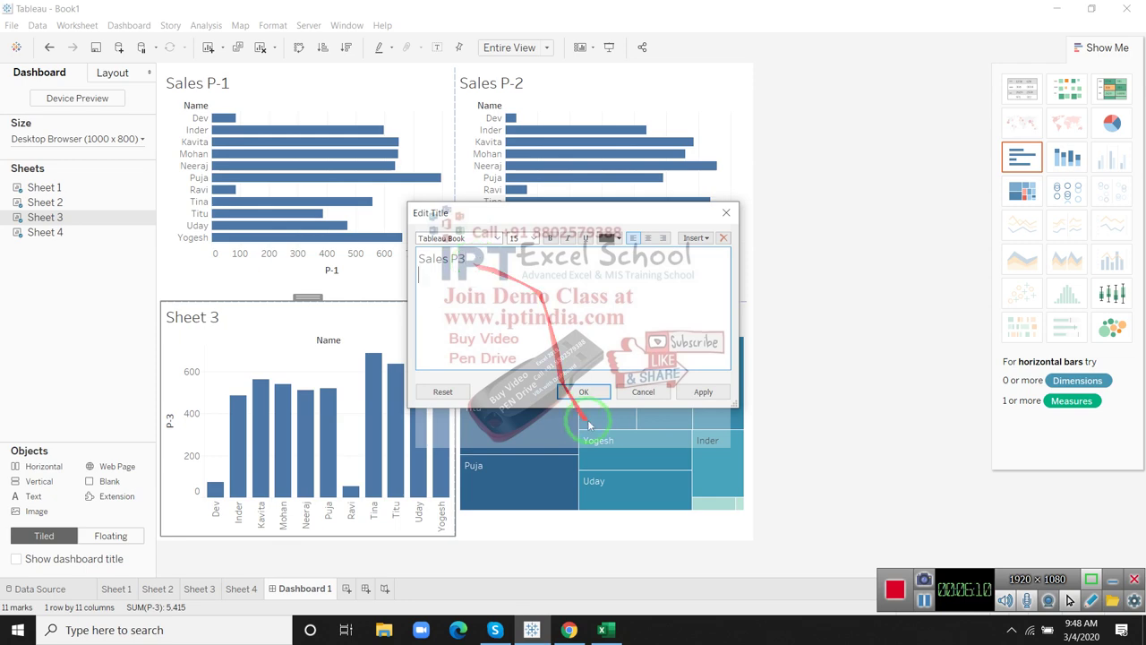
left_click(586, 411)
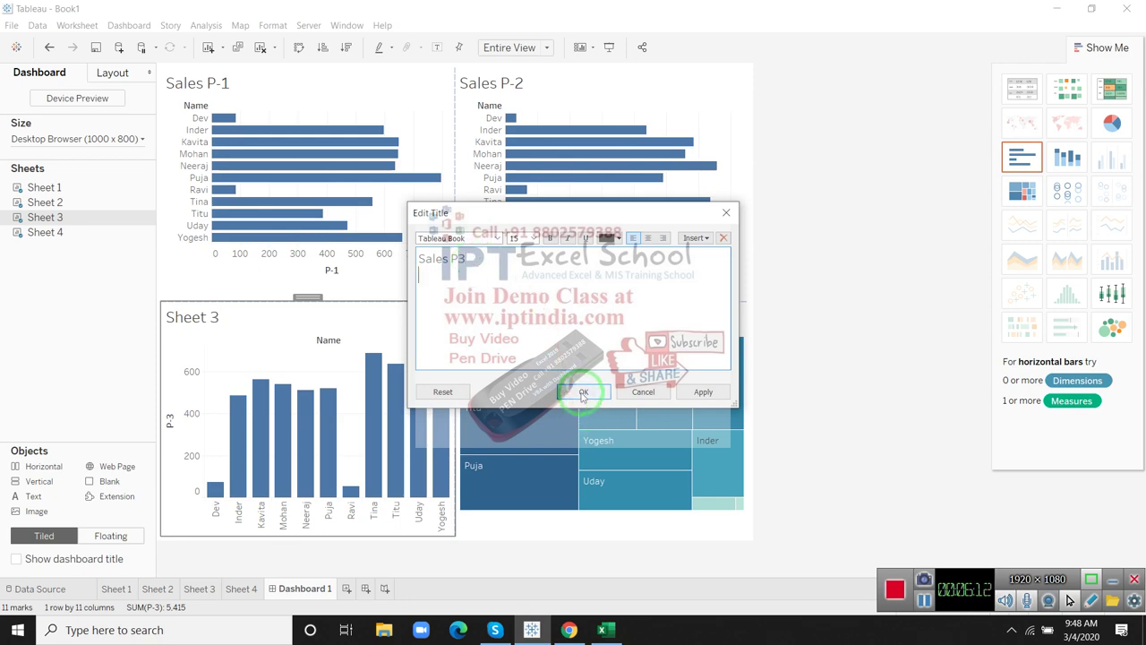
left_click(553, 320)
double_click(554, 321)
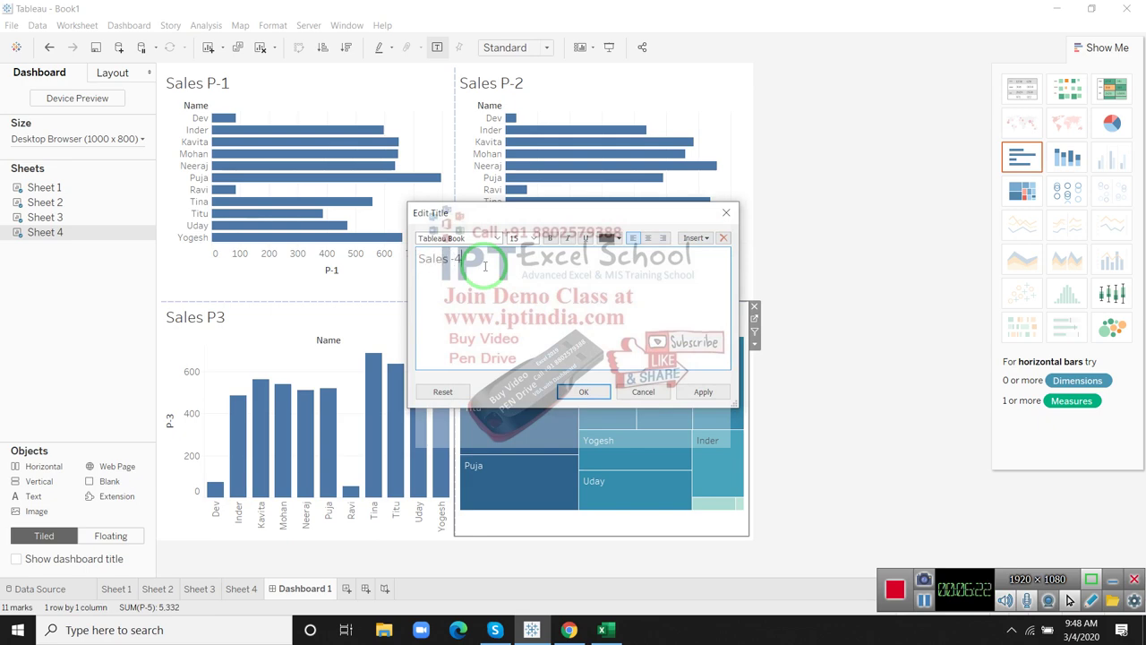
left_click(585, 394)
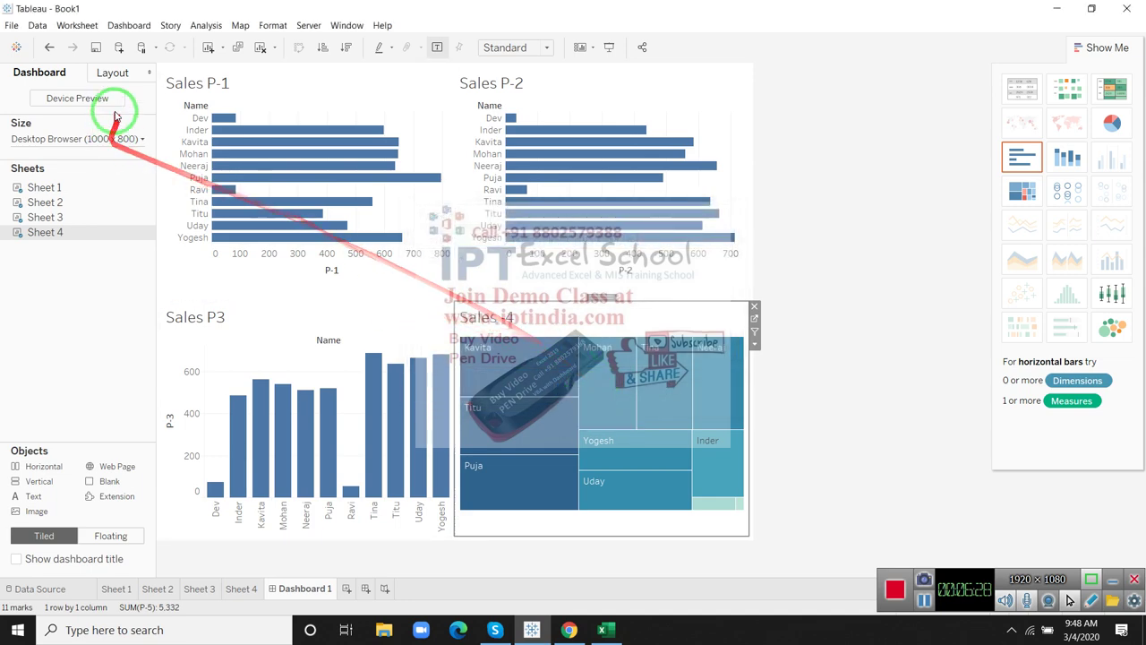
- In the Layout pane, toggle Floating, Show title and outer padding for the treemap, leaving them unchanged
left_click(112, 74)
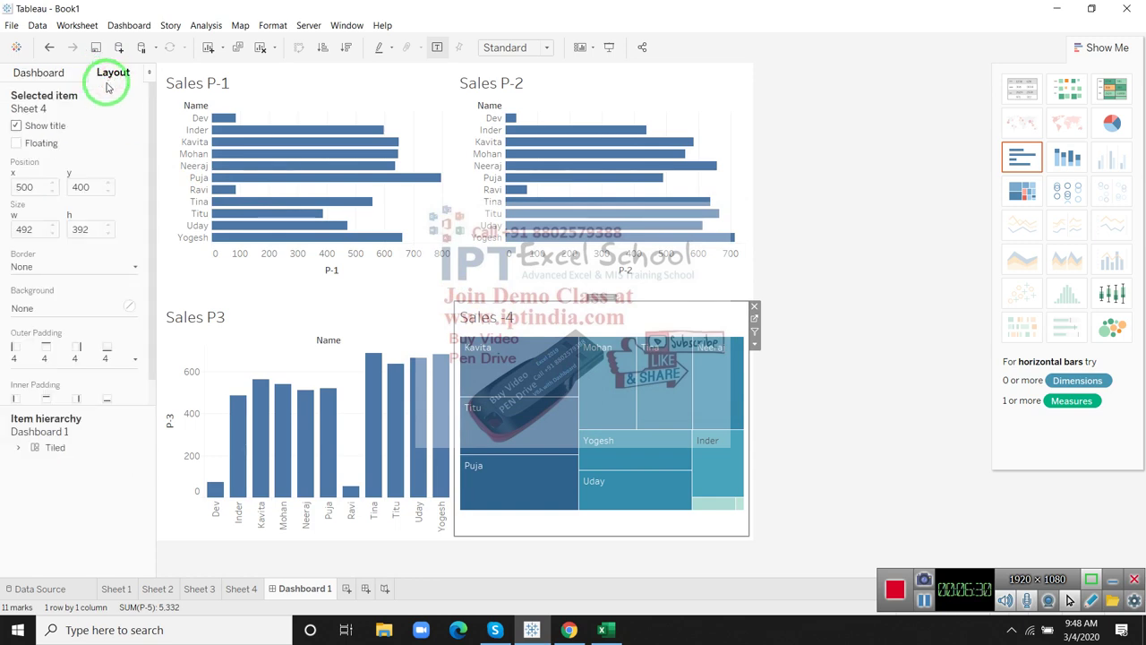
left_click(16, 144)
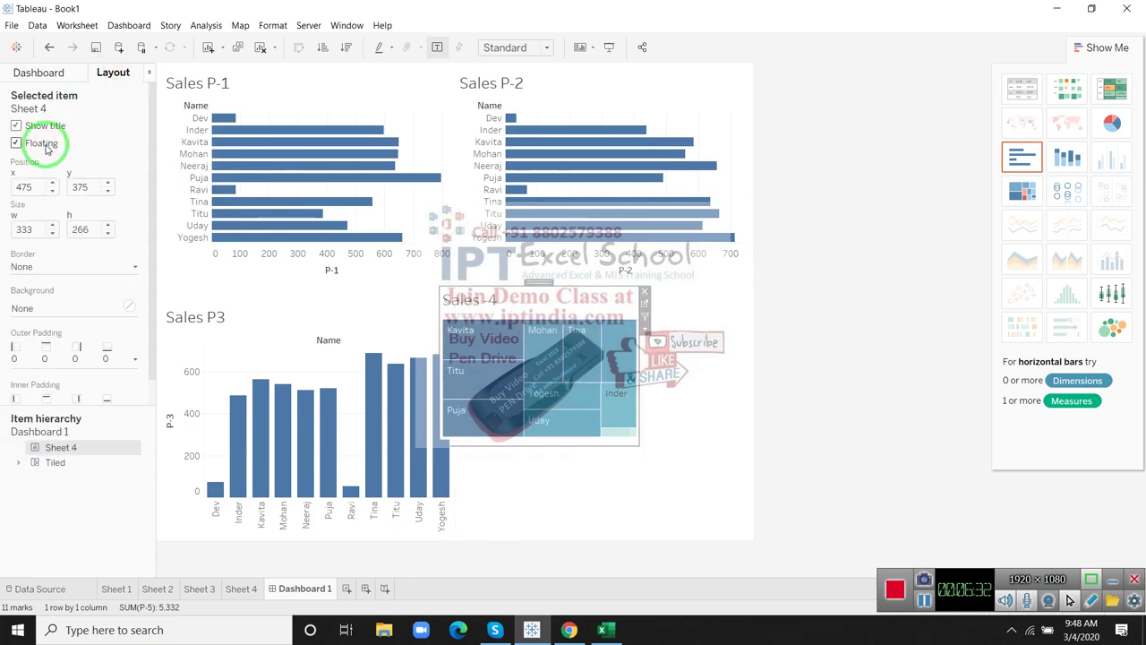
left_click(43, 144)
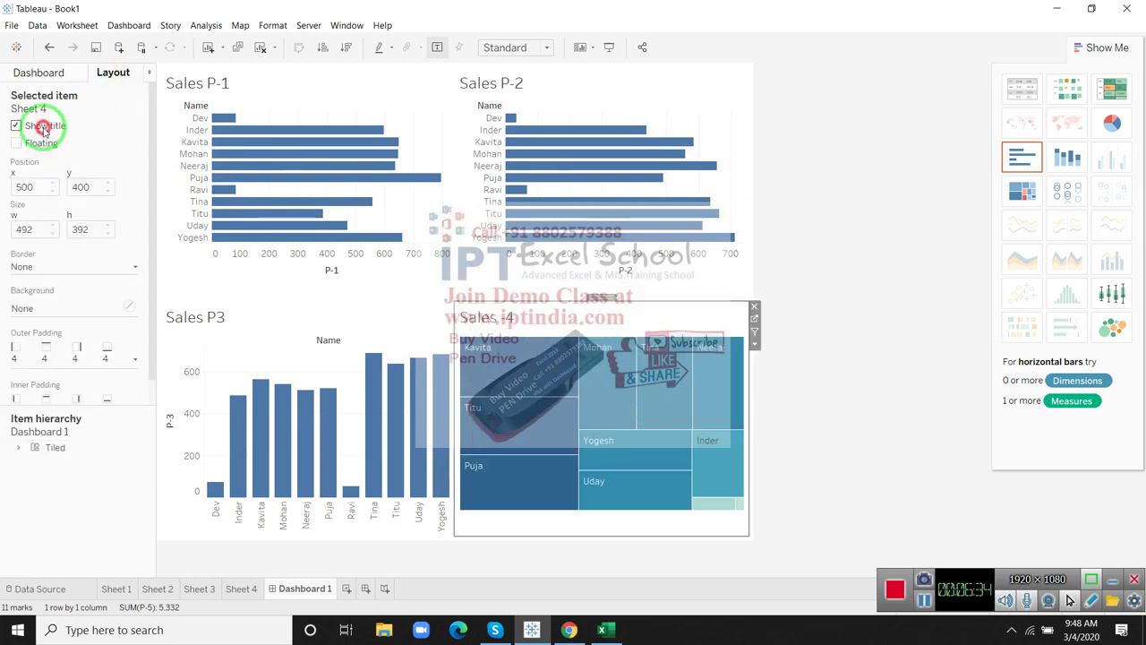
left_click(43, 127)
left_click(43, 128)
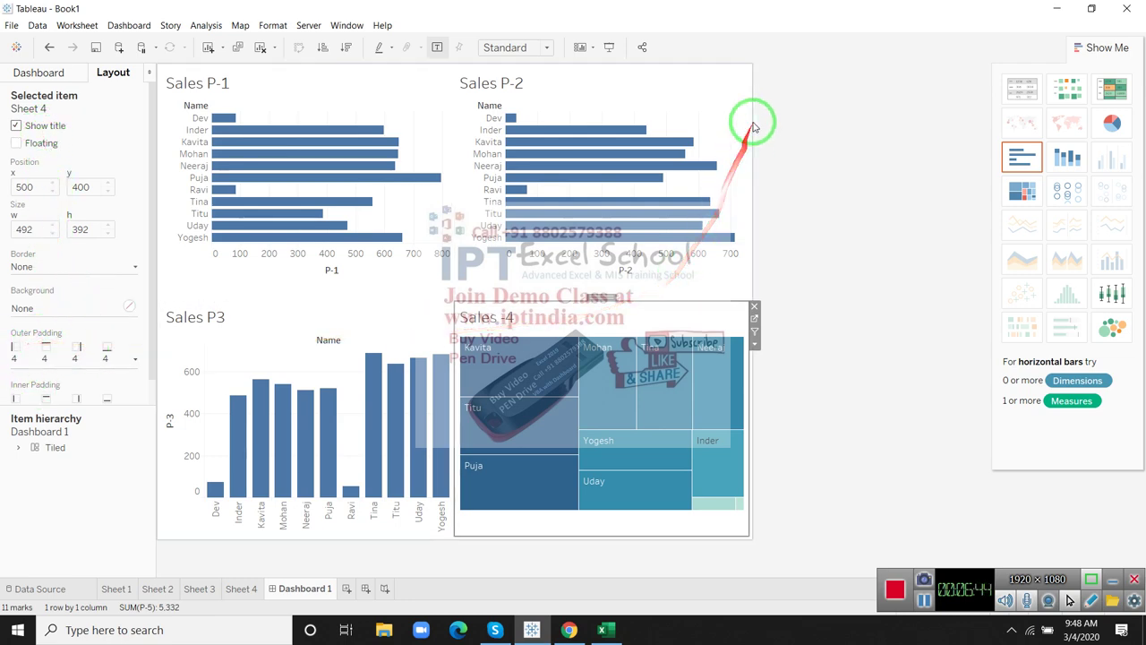
left_click(14, 352)
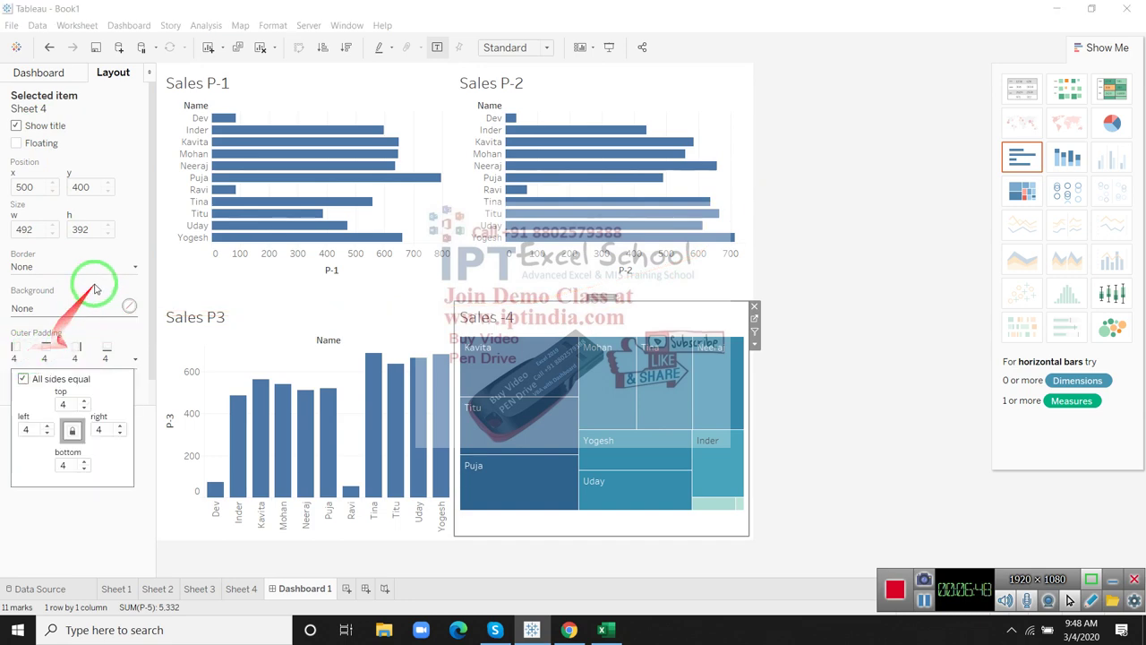
left_click(146, 230)
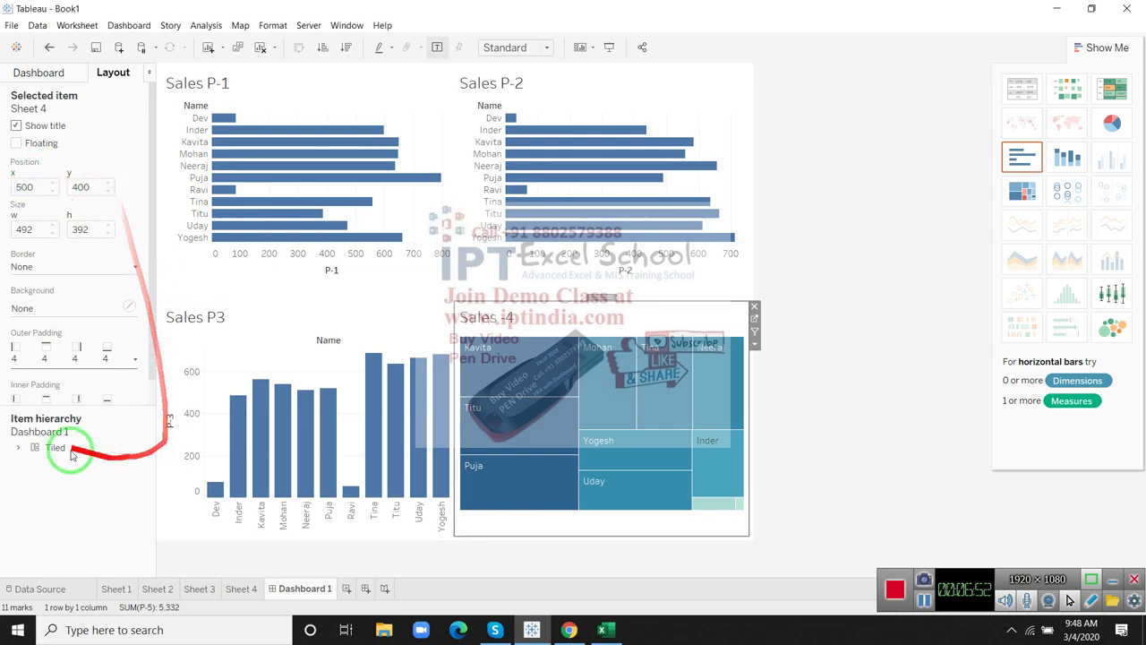
- Select the Tiled container, check its outer padding, and drag it, keeping the two-by-two grid
left_click(157, 285)
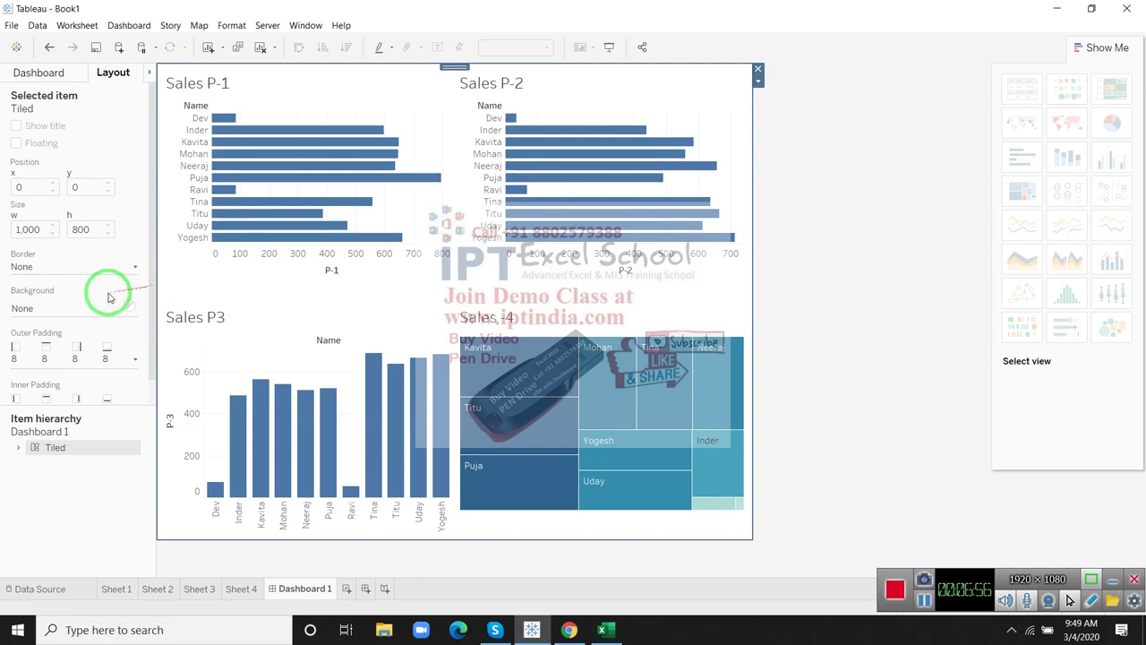
left_click(14, 351)
left_click(14, 351)
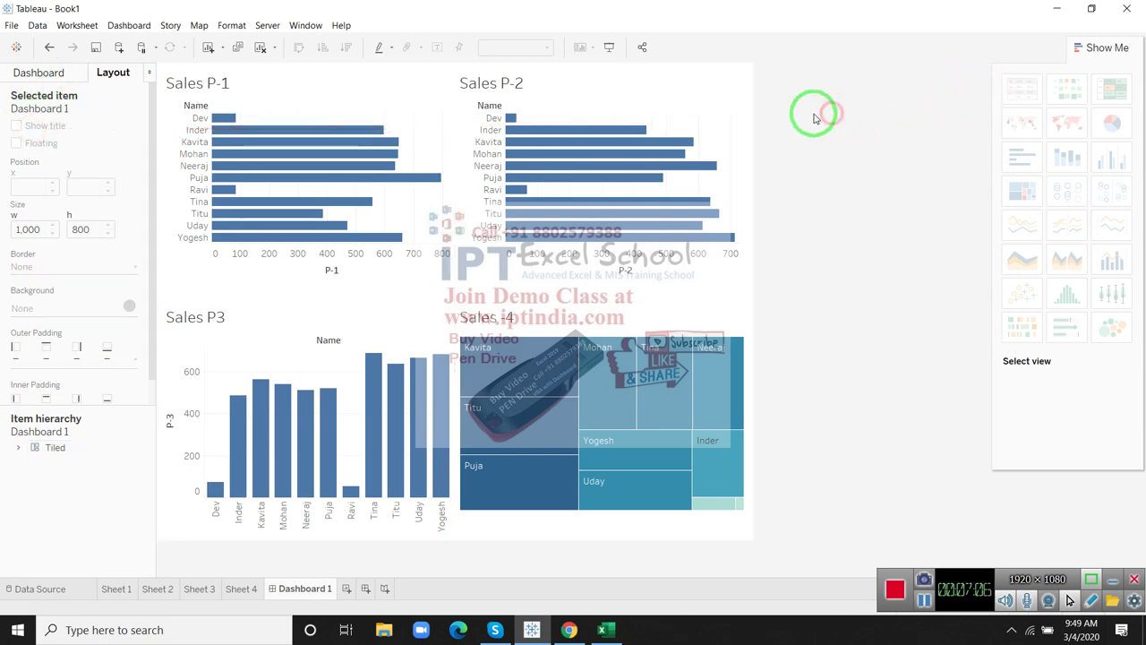
left_click(726, 91)
left_click(846, 83)
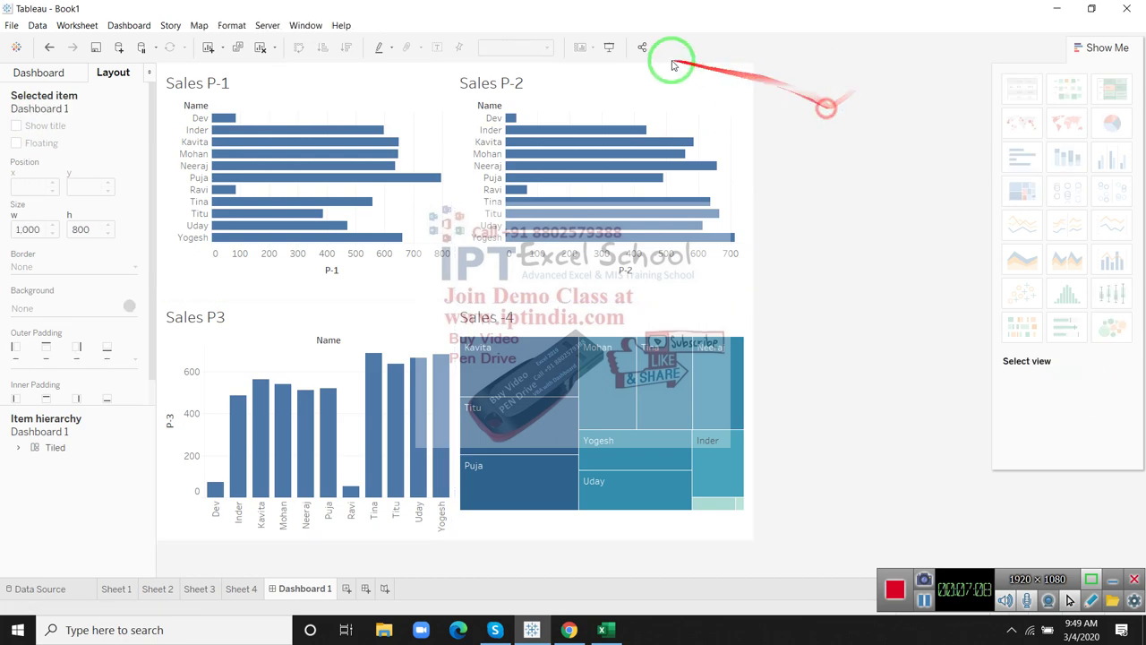
left_click_drag(157, 135, 450, 69)
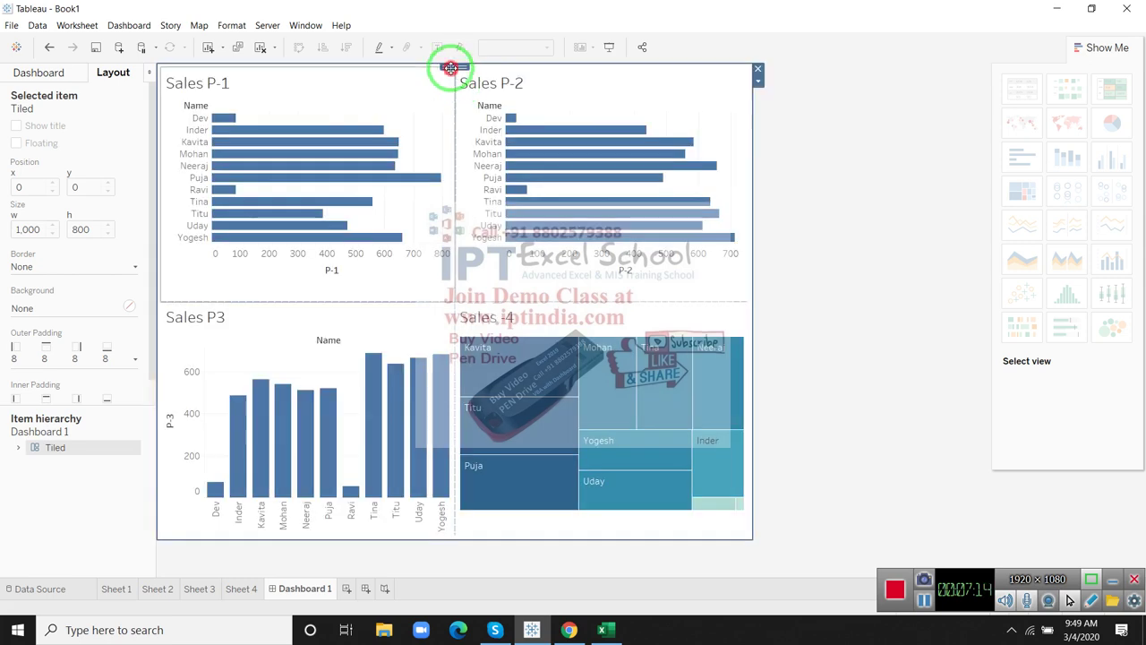
left_click_drag(450, 68, 763, 80)
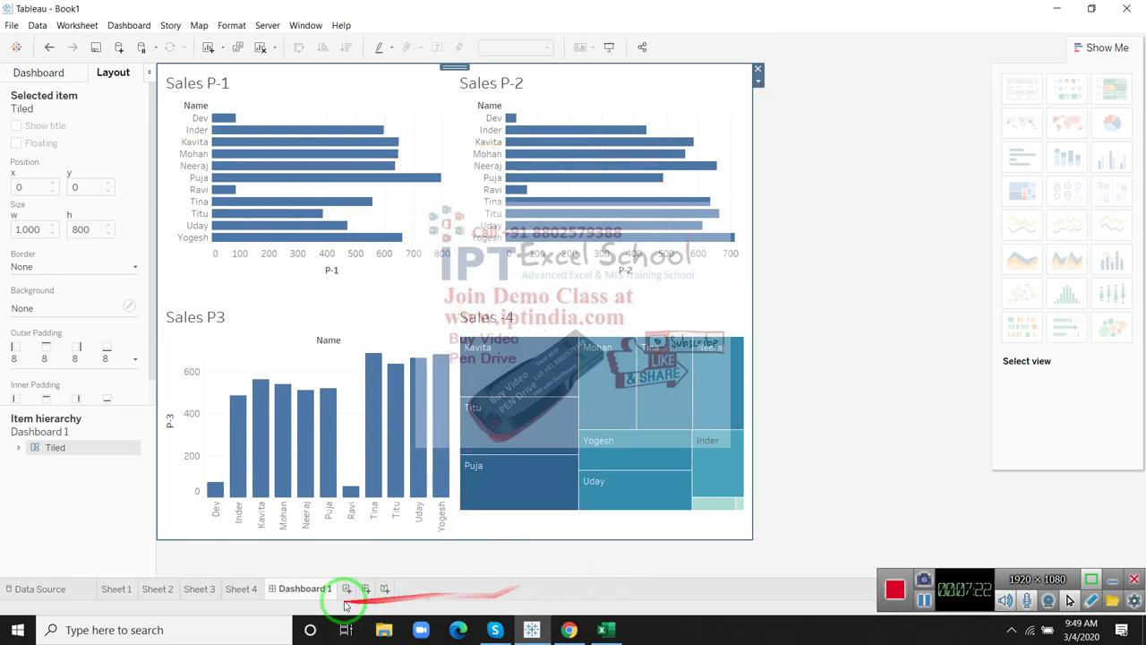
- Add a new Dashboard 2 and set its size to Generic Desktop (1366 x 768)
left_click(366, 588)
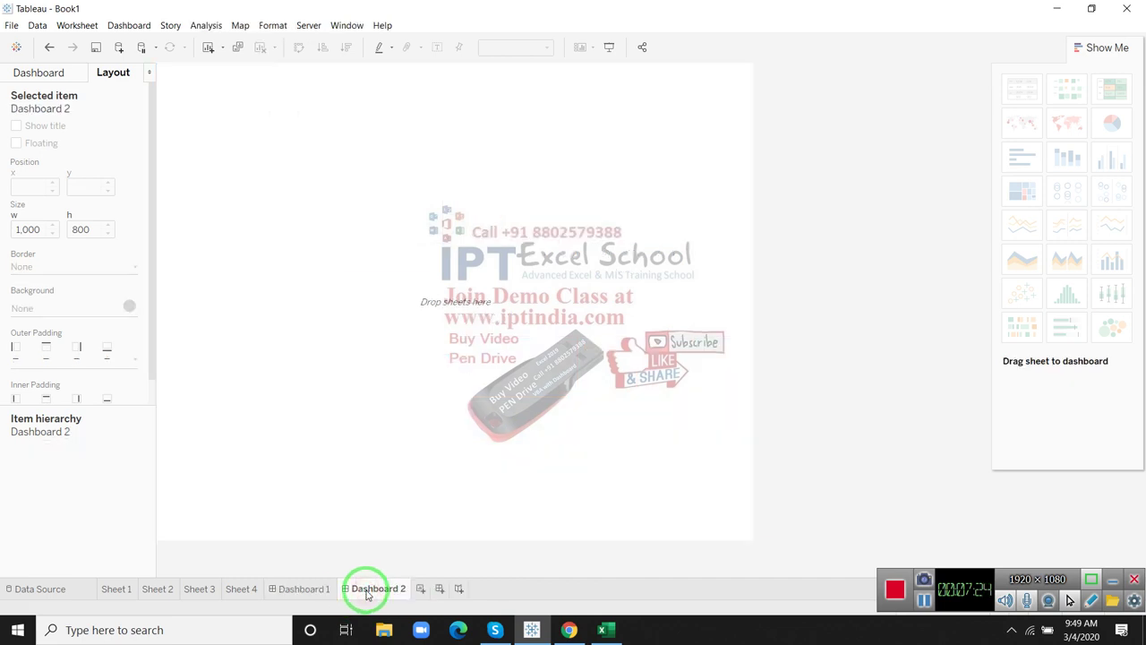
left_click(33, 73)
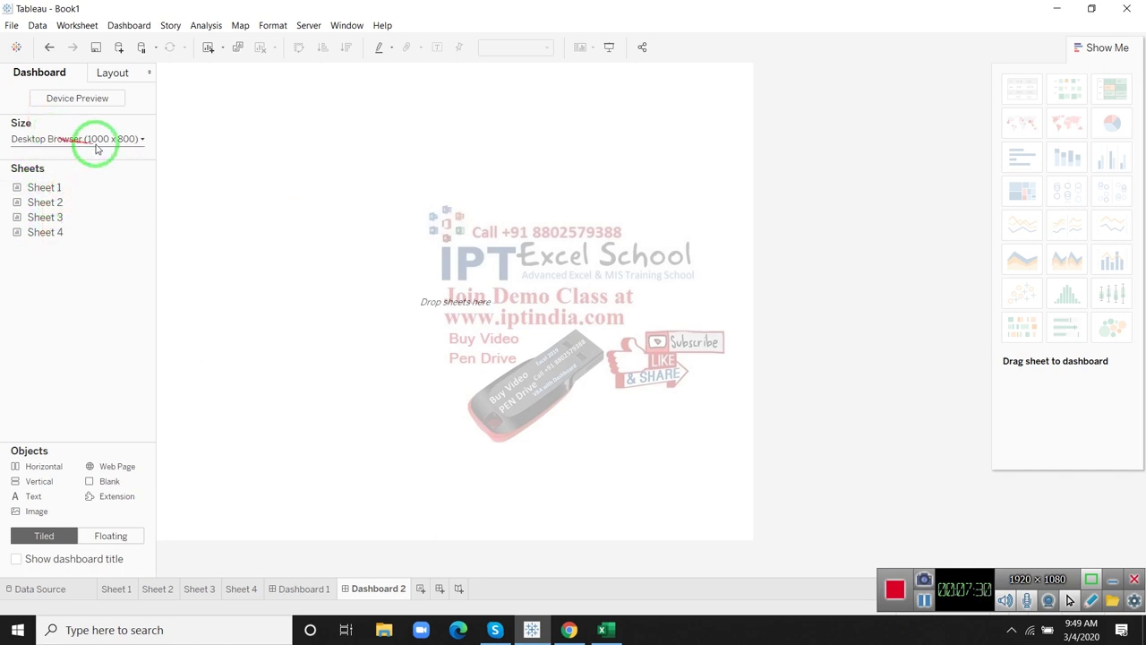
left_click(136, 141)
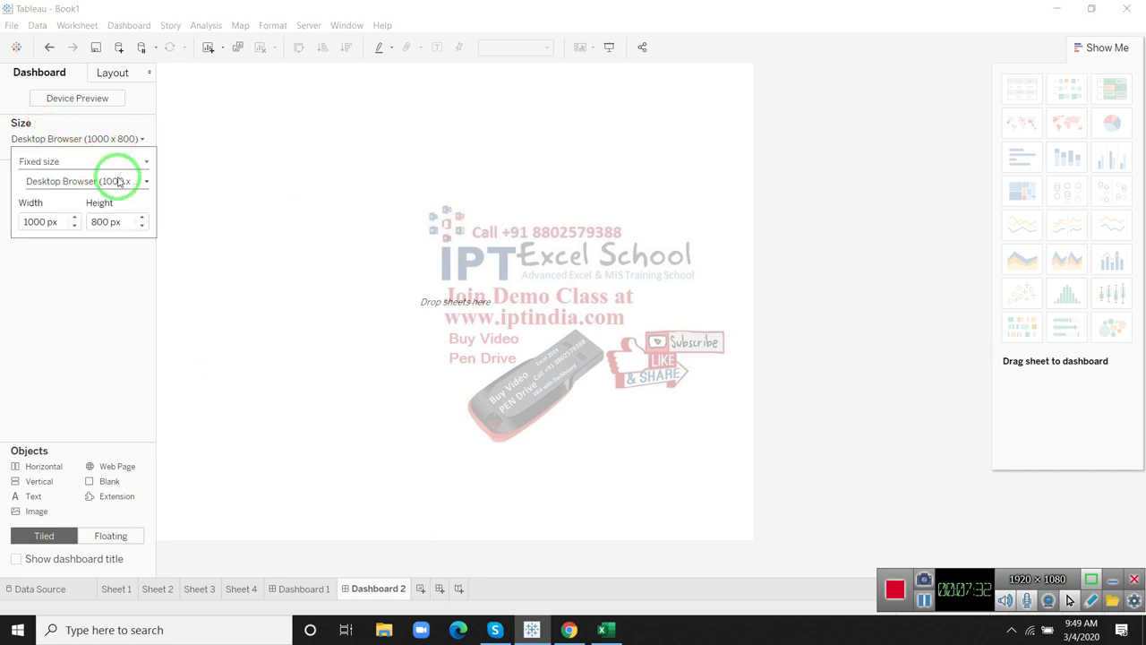
left_click(118, 181)
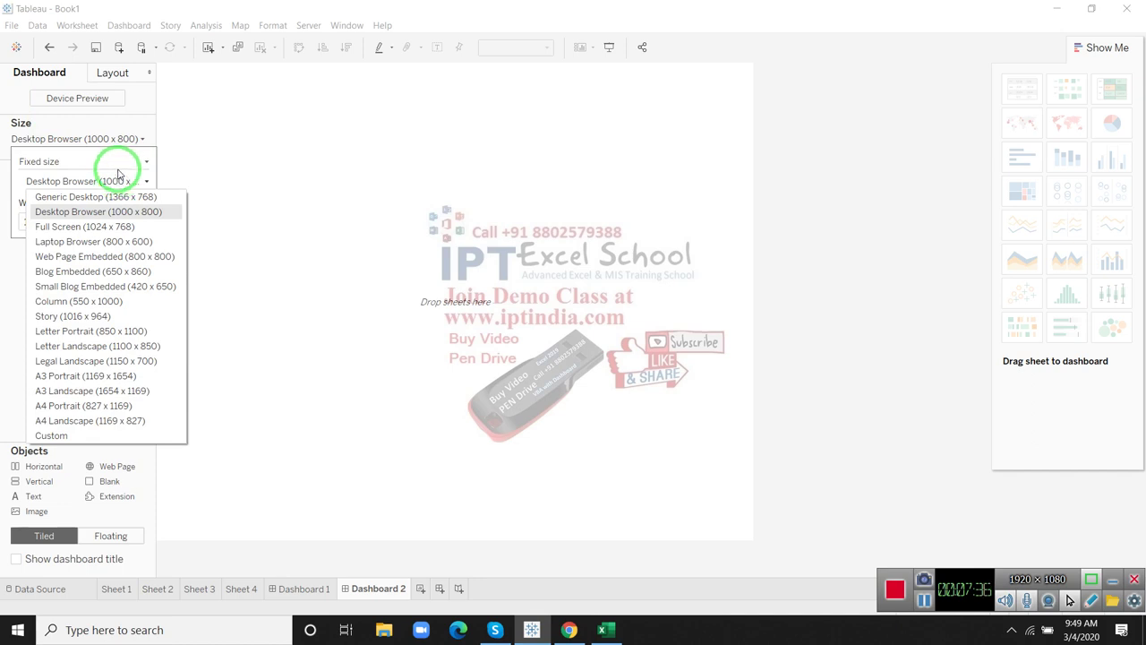
left_click(119, 196)
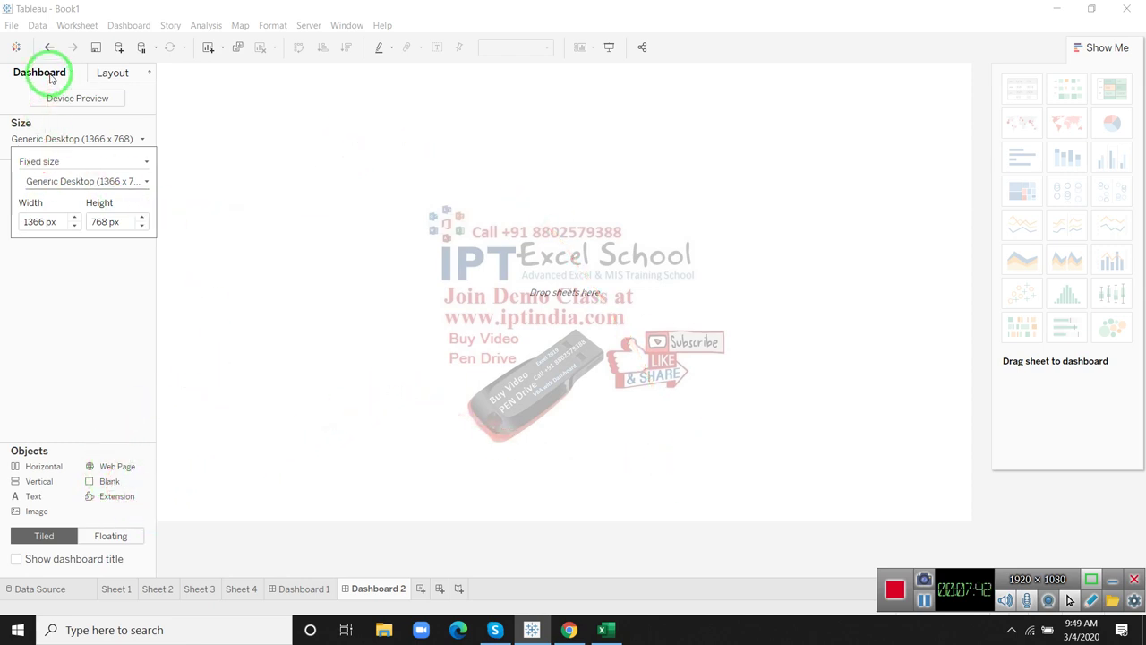
- Delete Dashboard 2 to return to Dashboard 1, then bring up the File menu
right_click(387, 591)
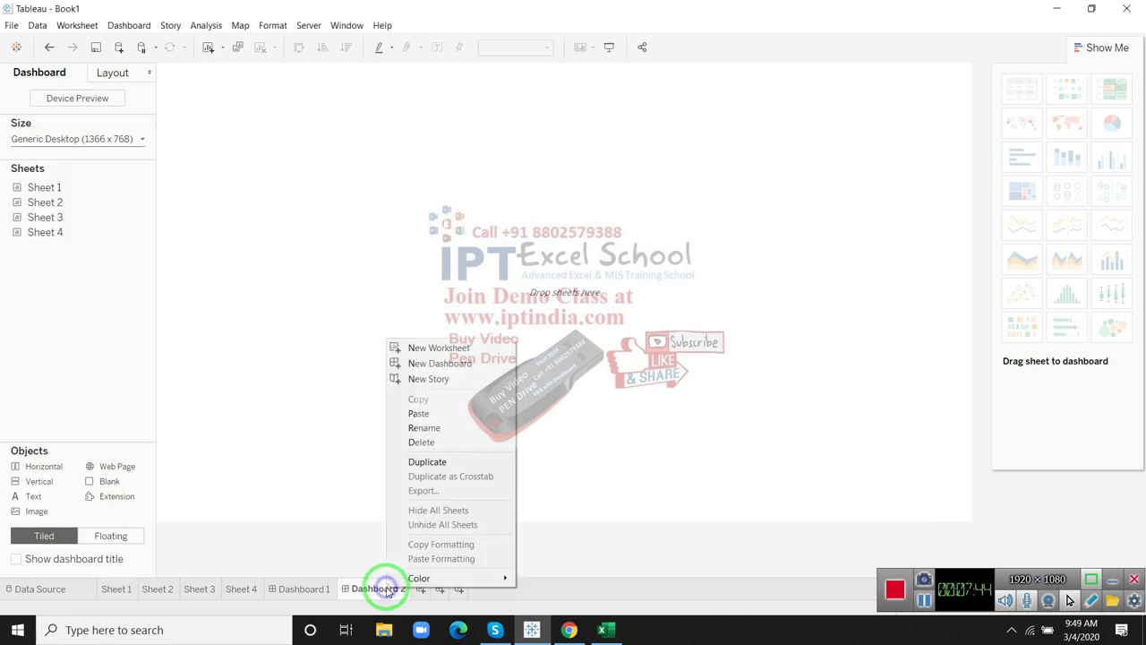
left_click(434, 443)
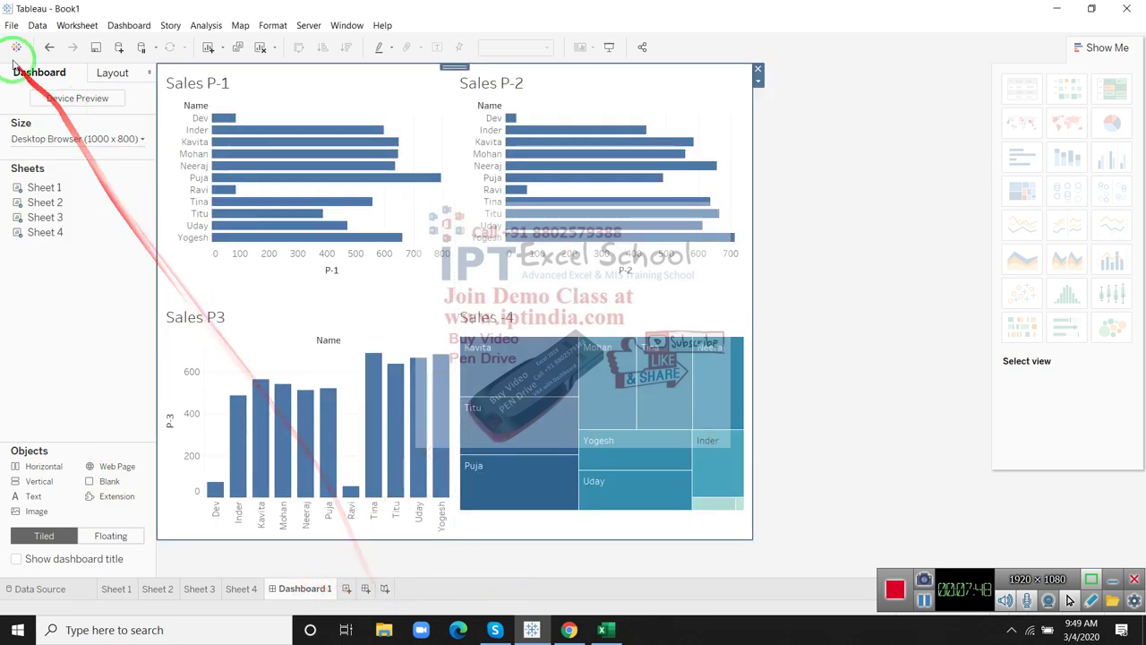
left_click(12, 27)
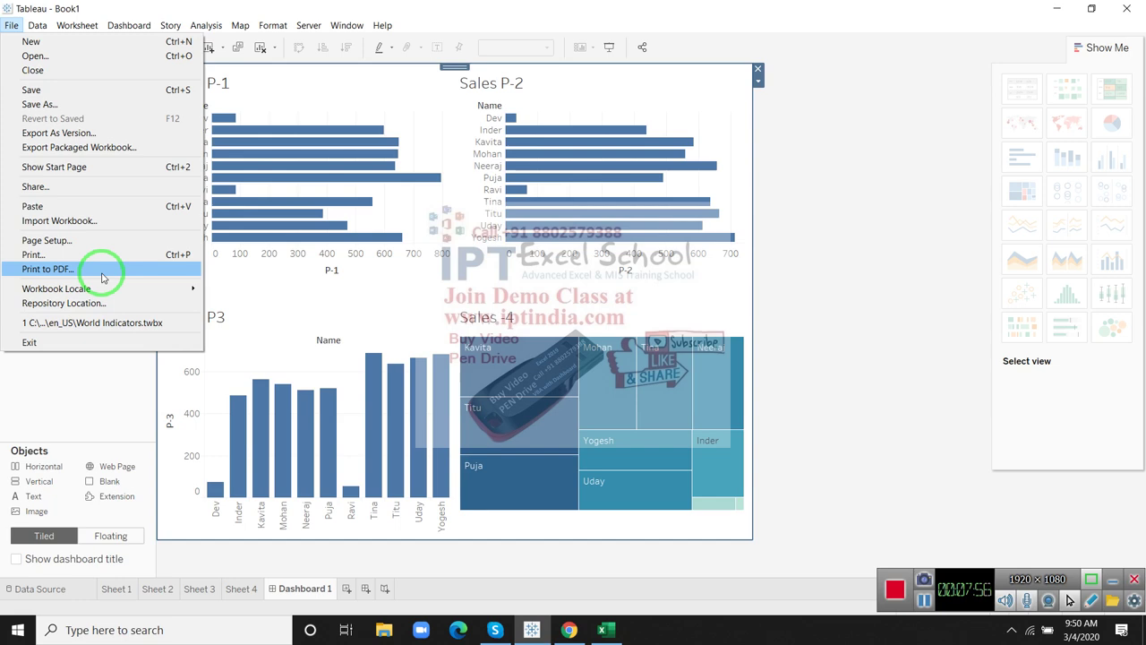
- Share the workbook to Tableau Public, signing in with the account e-mail and password
left_click(107, 189)
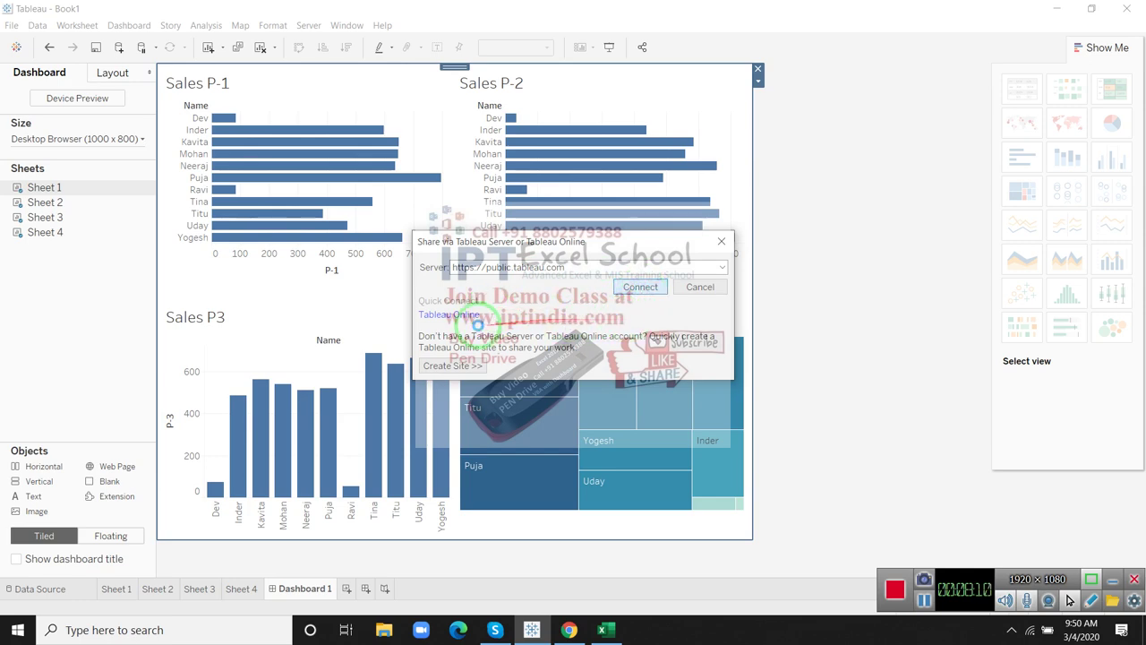
left_click(474, 316)
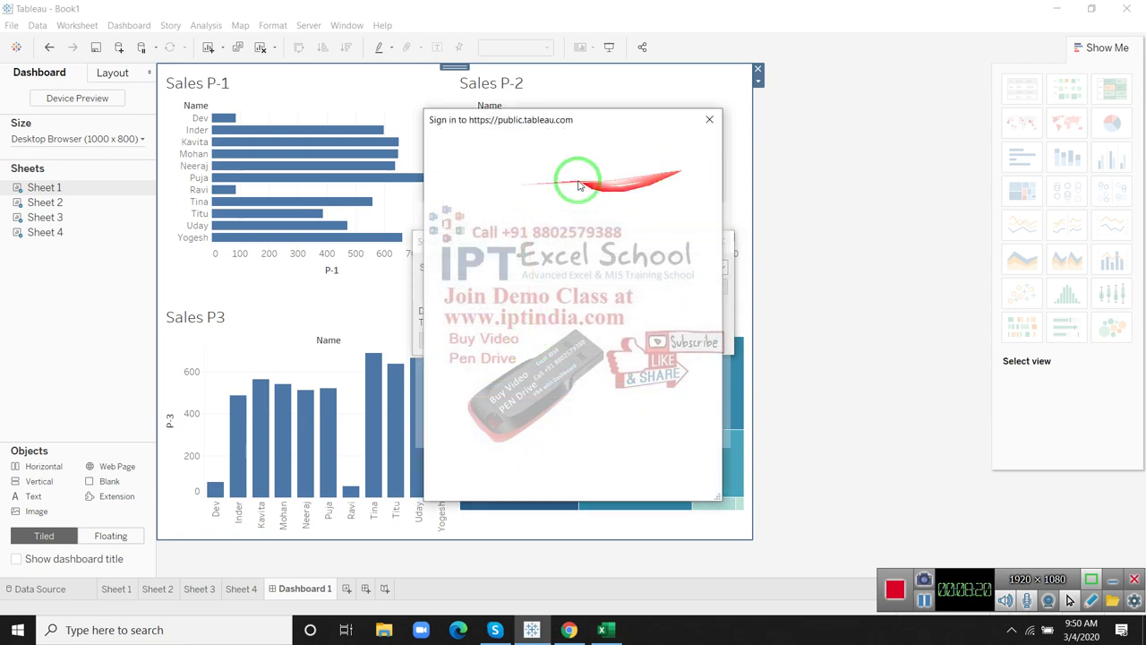
left_click_drag(583, 134, 809, 151)
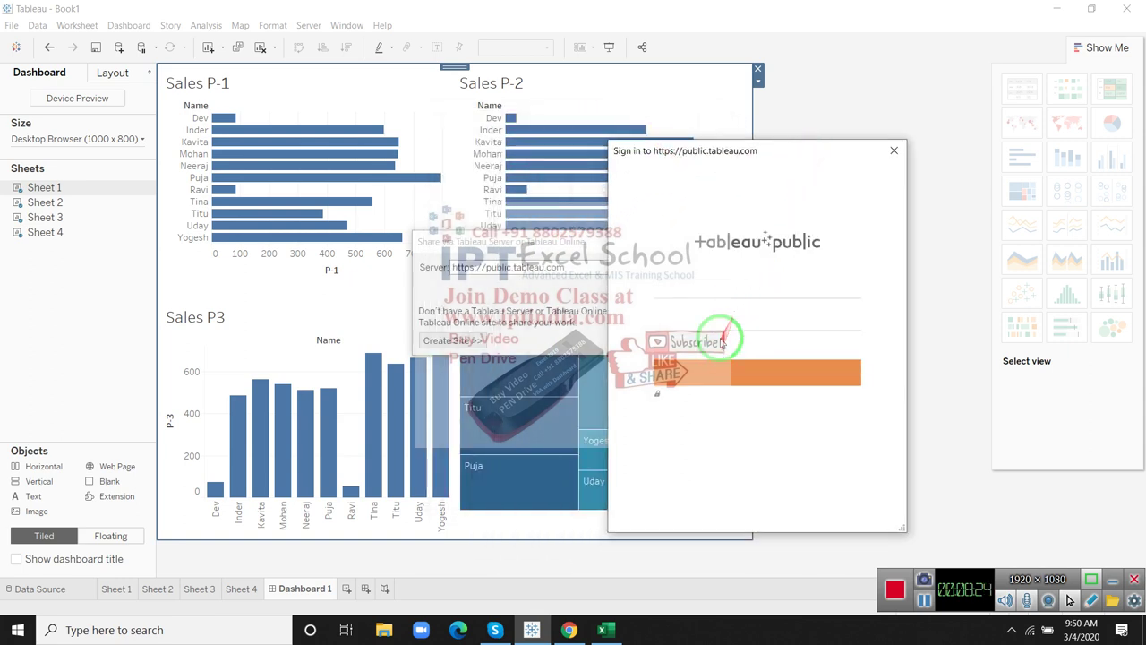
left_click(680, 294)
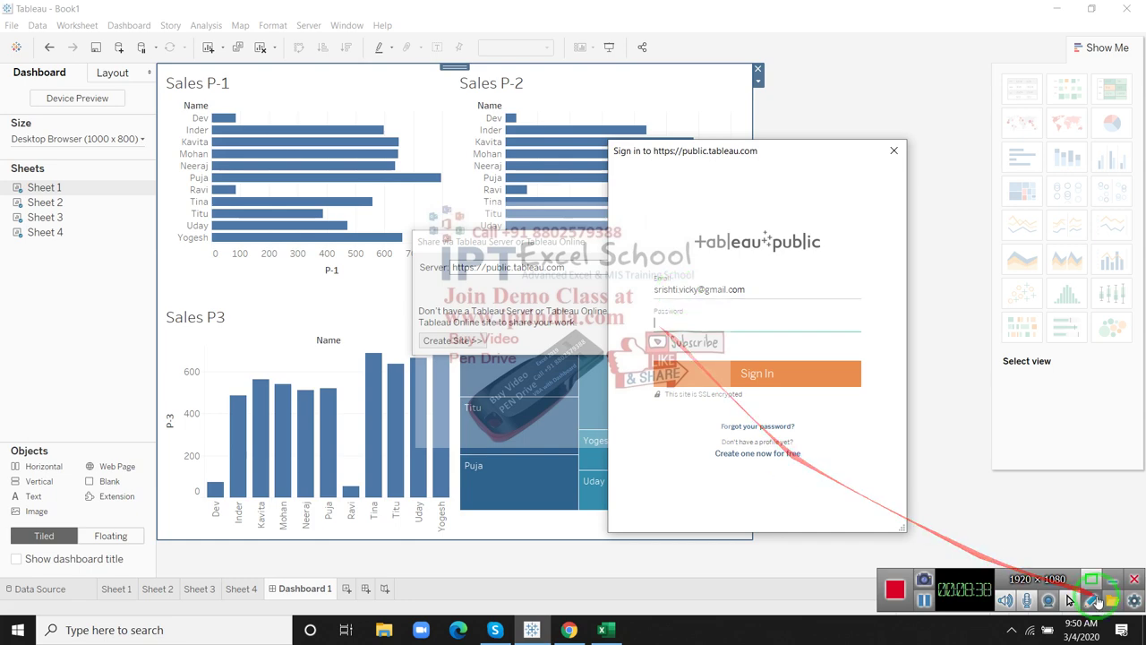
left_click(1094, 601)
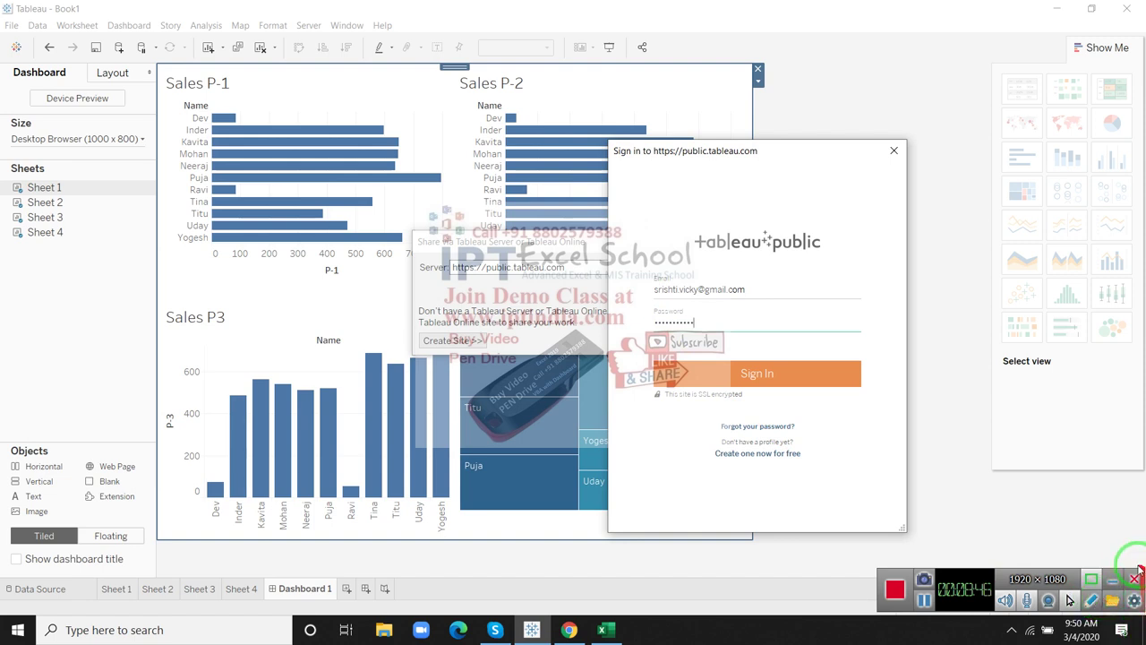
left_click(798, 383)
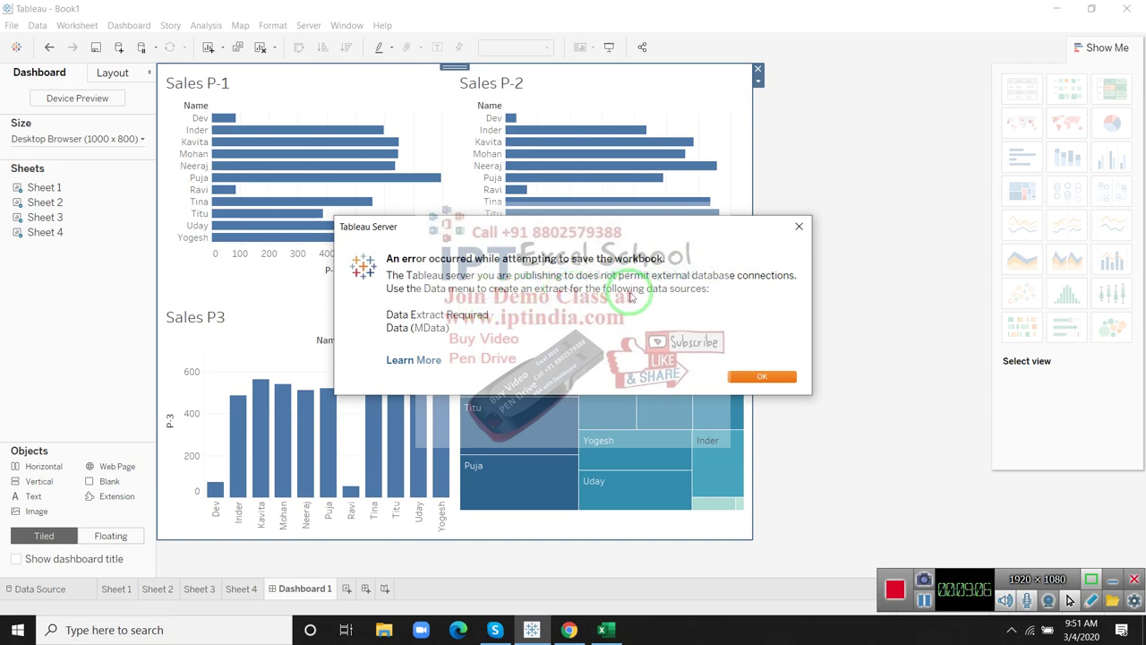
- Dismiss the extract-required error and inspect the Data (MData) source options
mouse_move(533, 331)
left_mouse_down()
mouse_move(738, 360)
mouse_move(762, 377)
left_mouse_up()
left_click(762, 377)
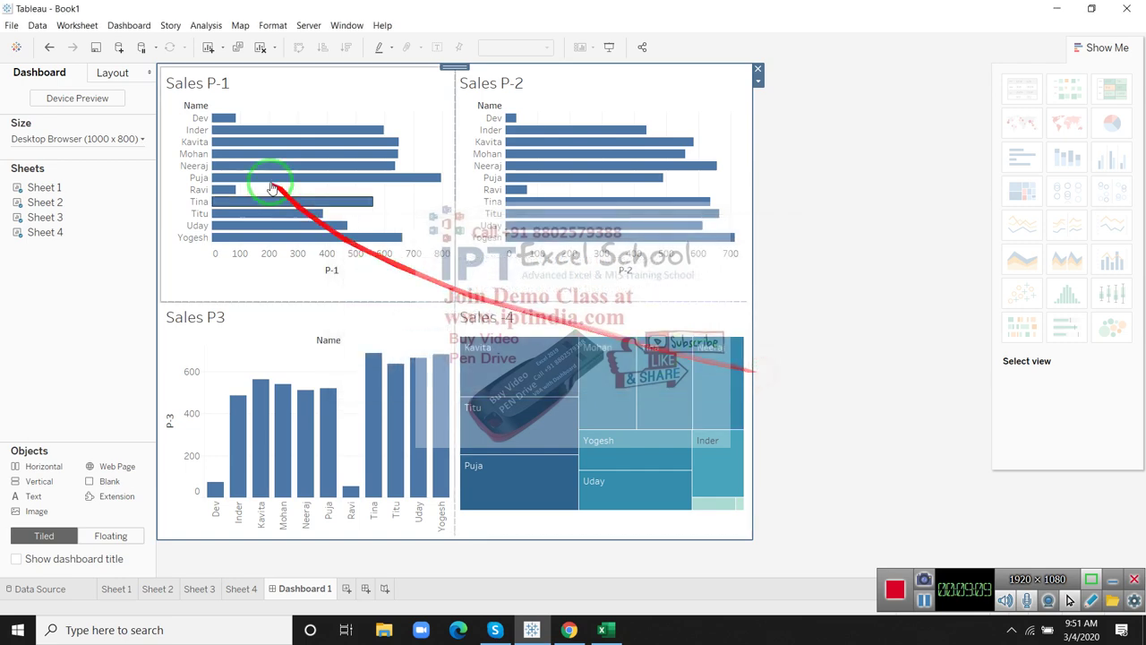
left_click(38, 27)
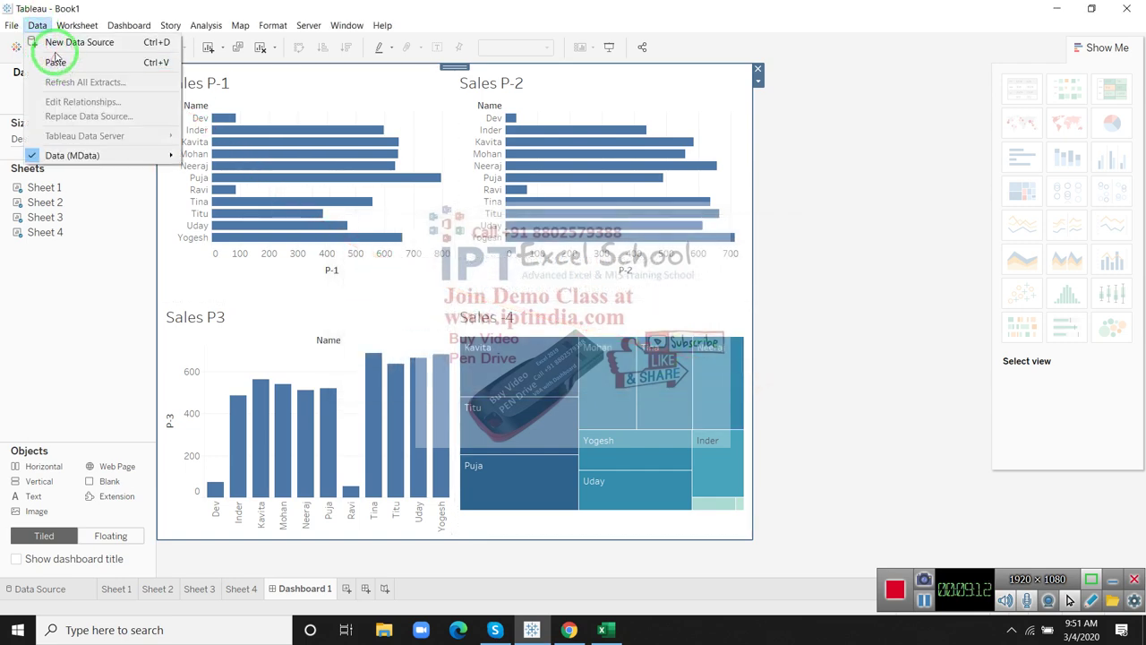
left_click_drag(58, 99, 91, 171)
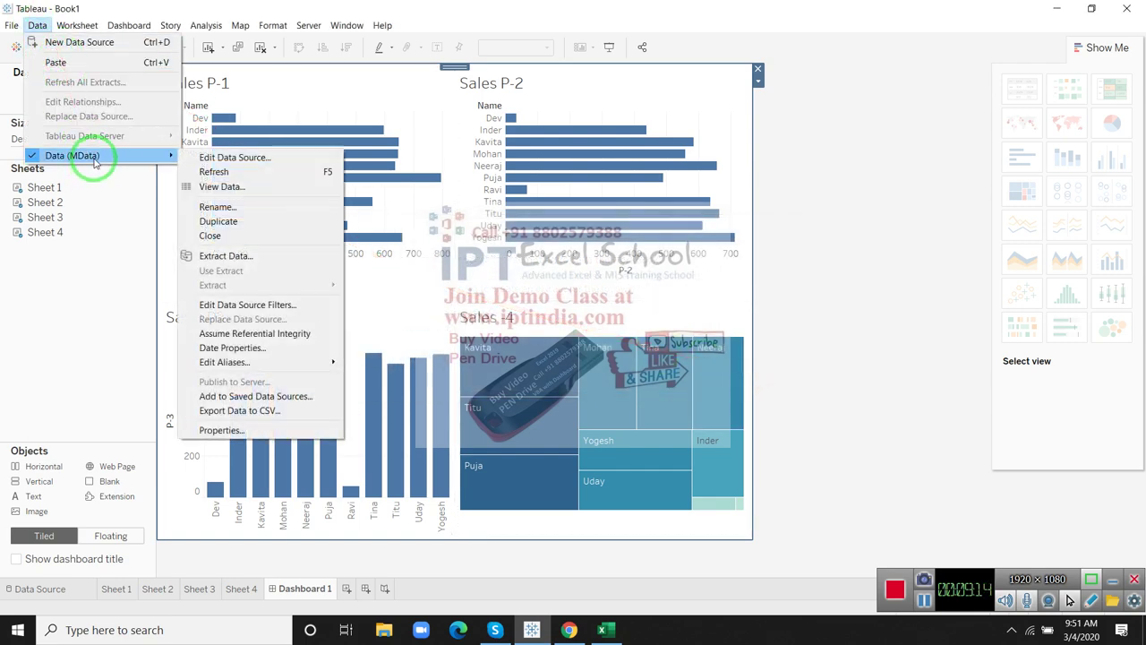
left_click_drag(273, 157, 280, 162)
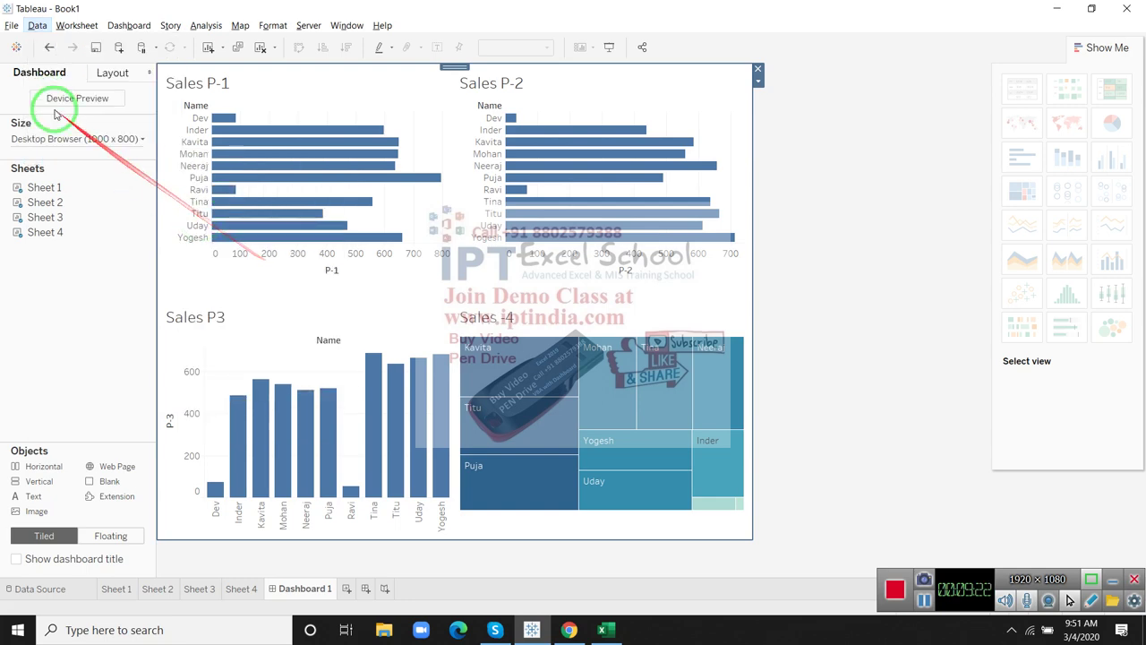
- Browse the File, Dashboard, Data, Story and Analysis menus
left_click(12, 25)
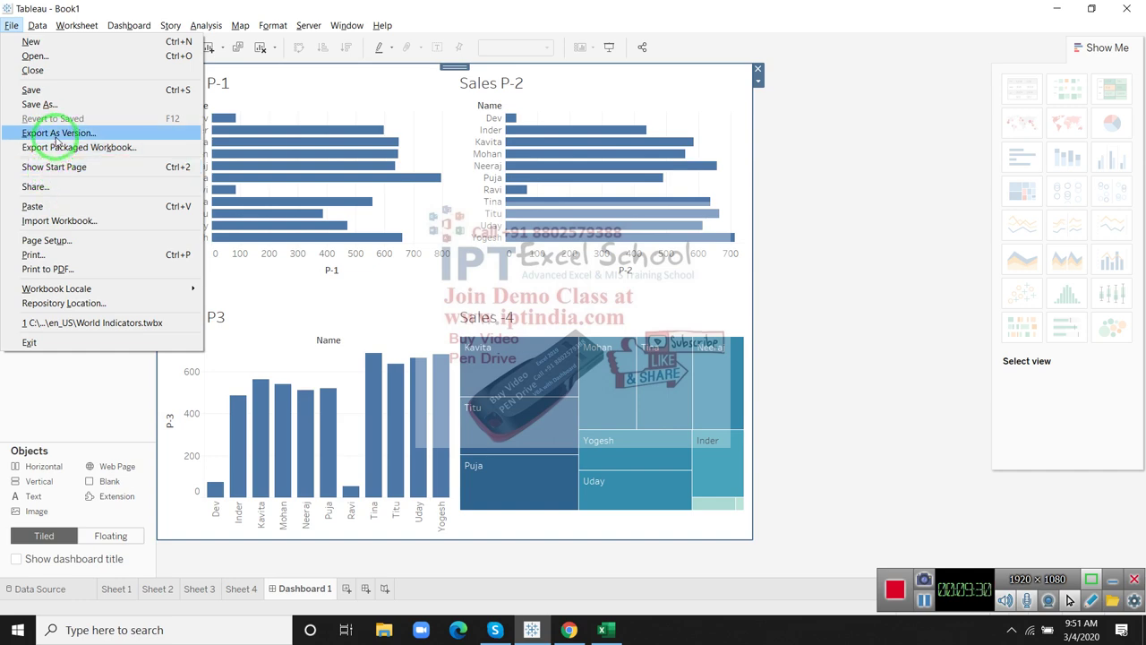
left_click(129, 25)
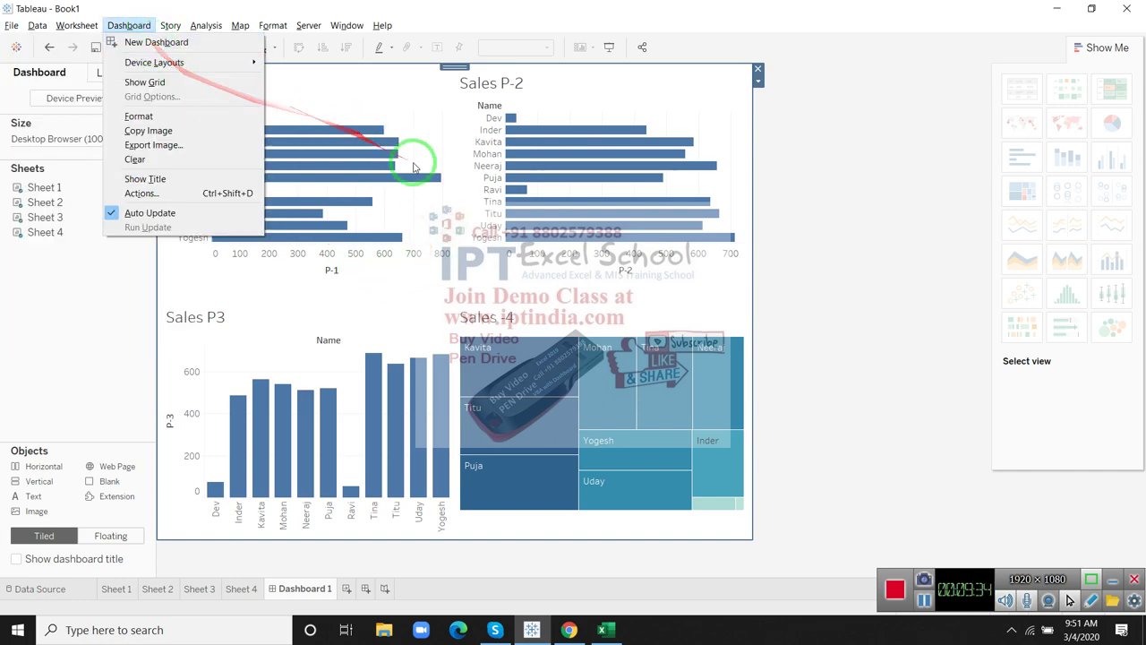
left_click(49, 25)
left_click(171, 25)
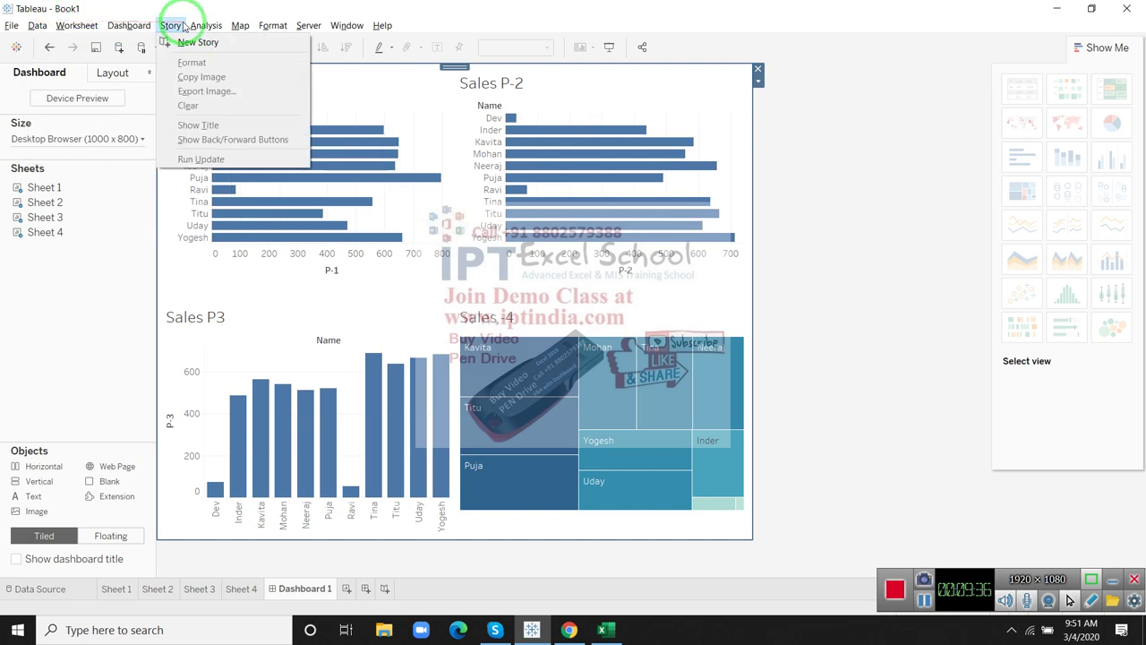
left_click(206, 25)
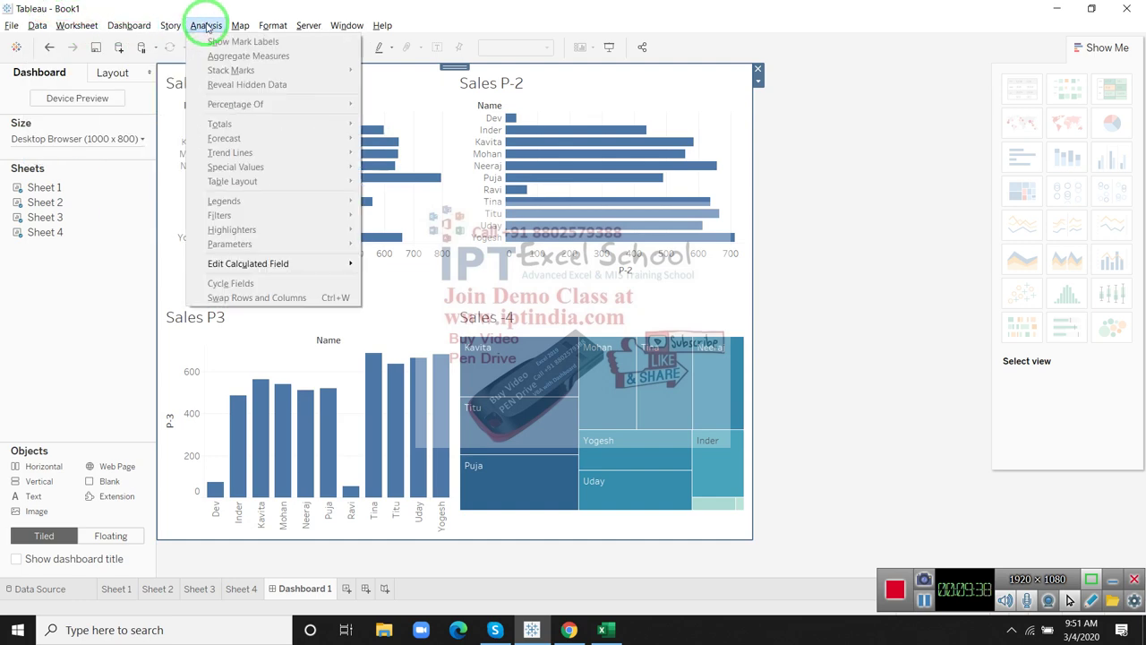
left_click(239, 25)
left_click(272, 25)
left_click(308, 25)
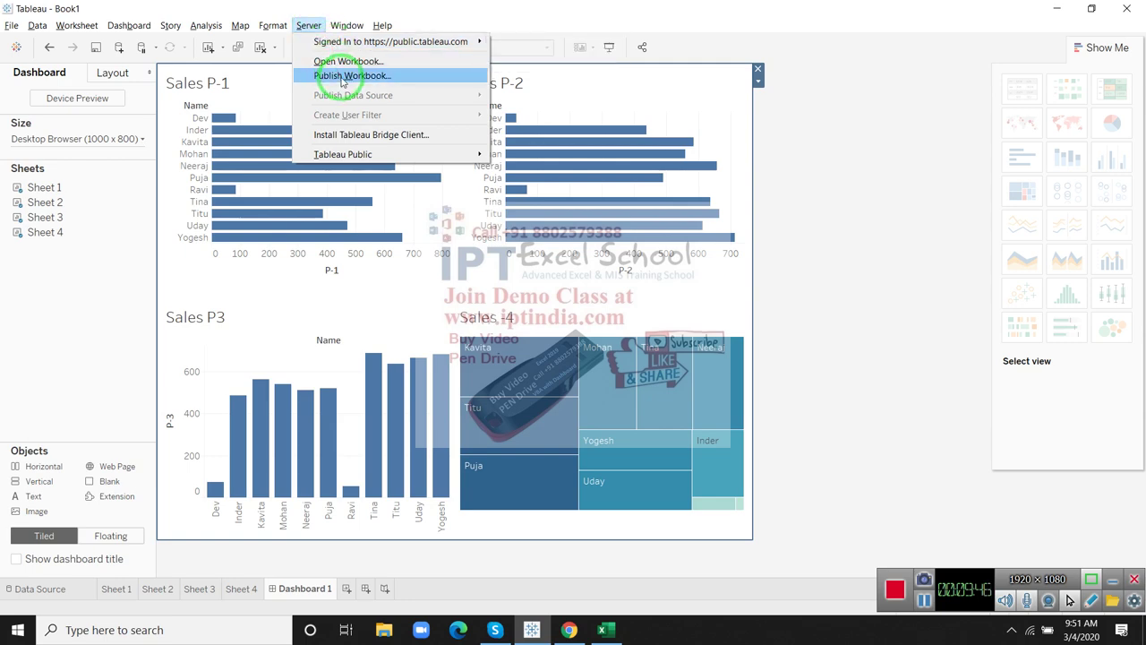
left_click(341, 77)
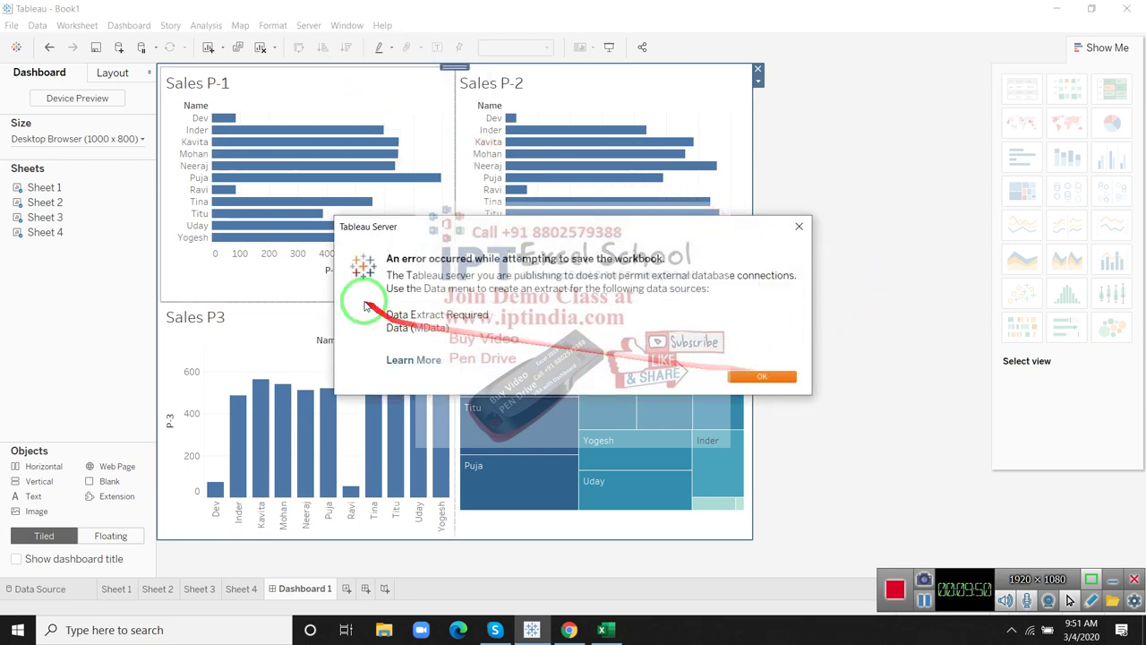
left_click(426, 360)
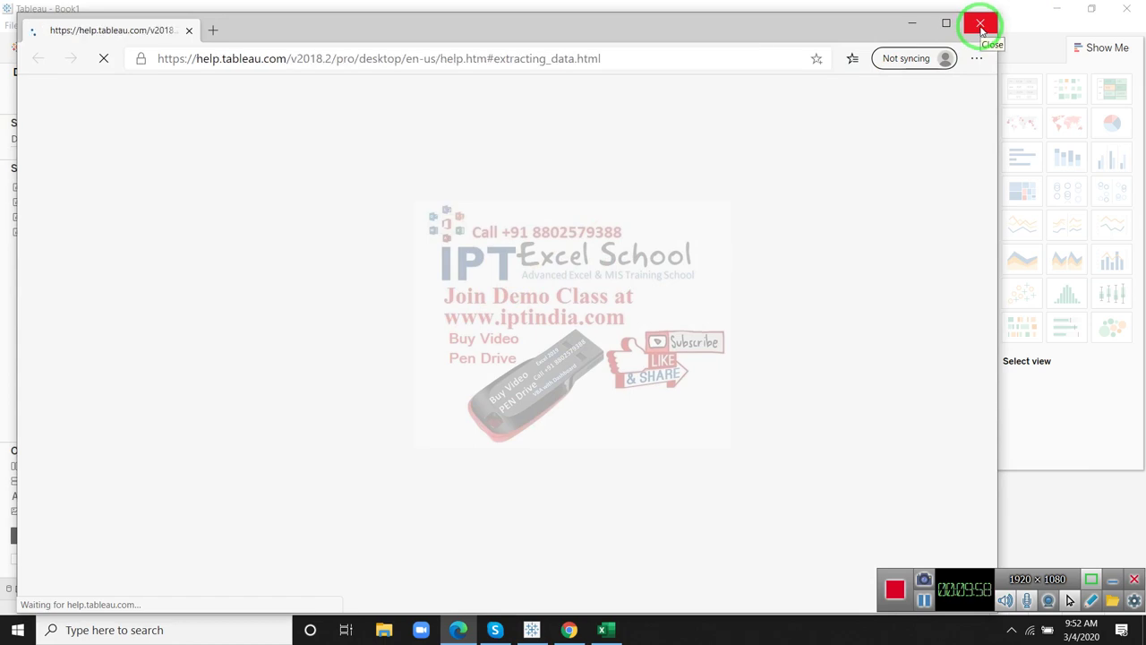
left_click(981, 30)
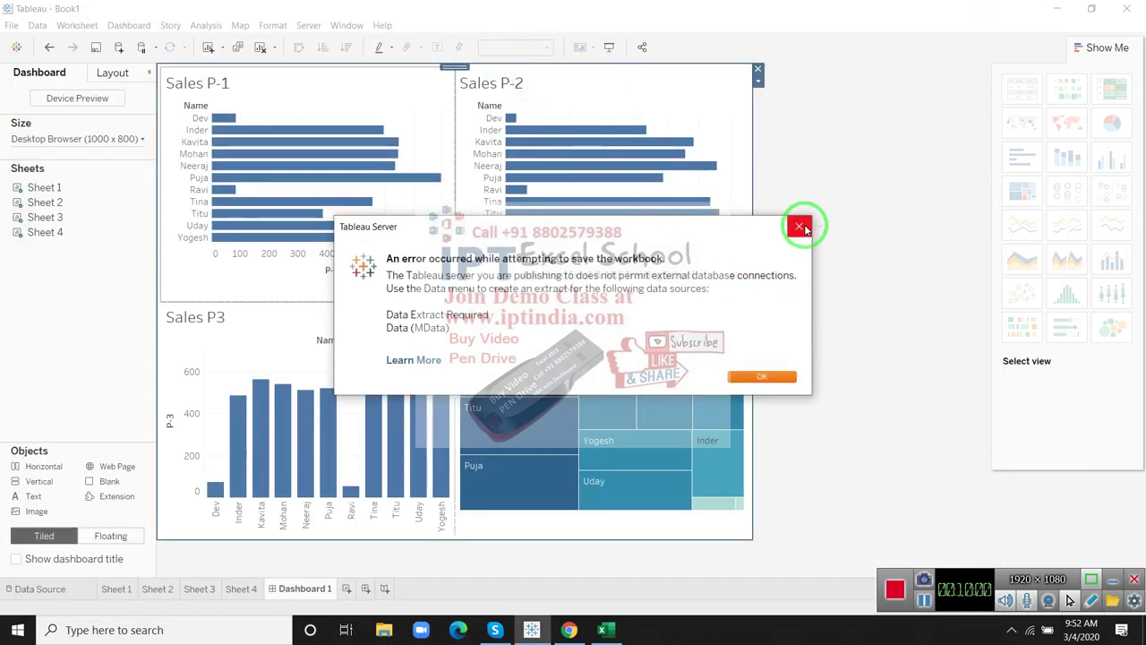
left_click(800, 226)
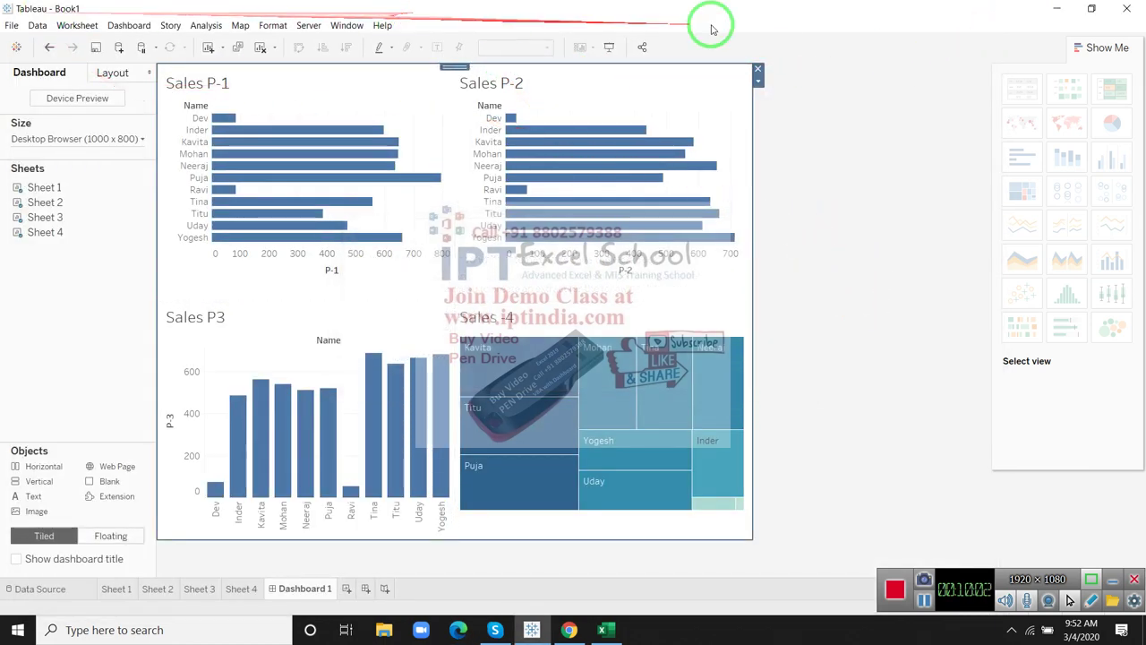
- Extract all rows of the Data (MData) source via Data > Extract Data
left_click(347, 25)
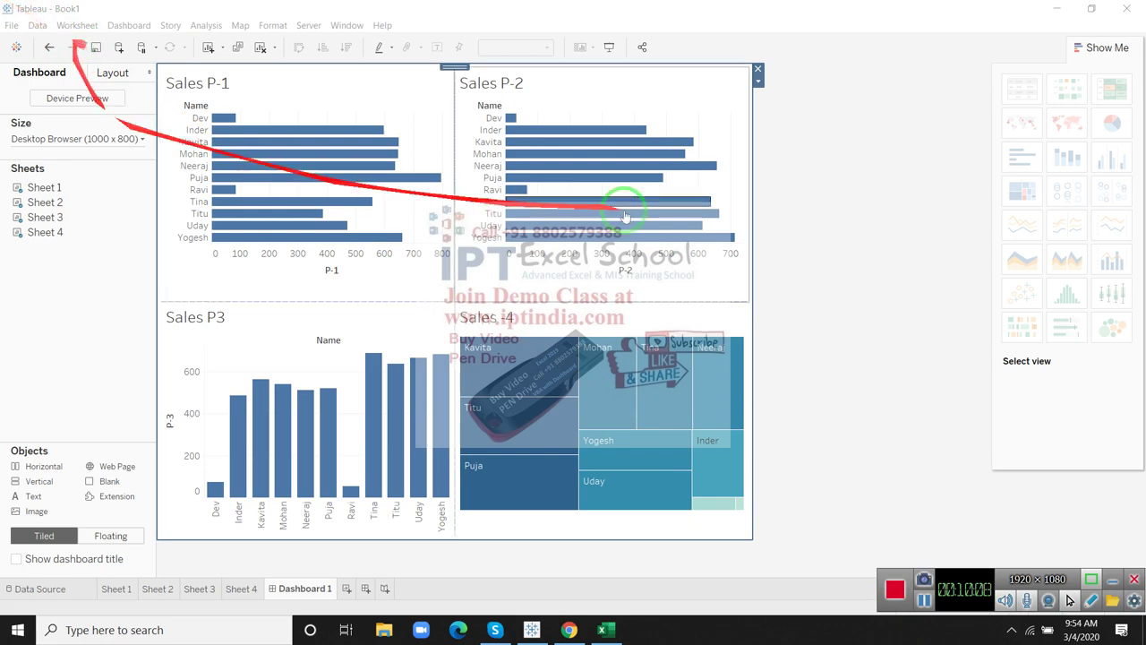
left_click(37, 25)
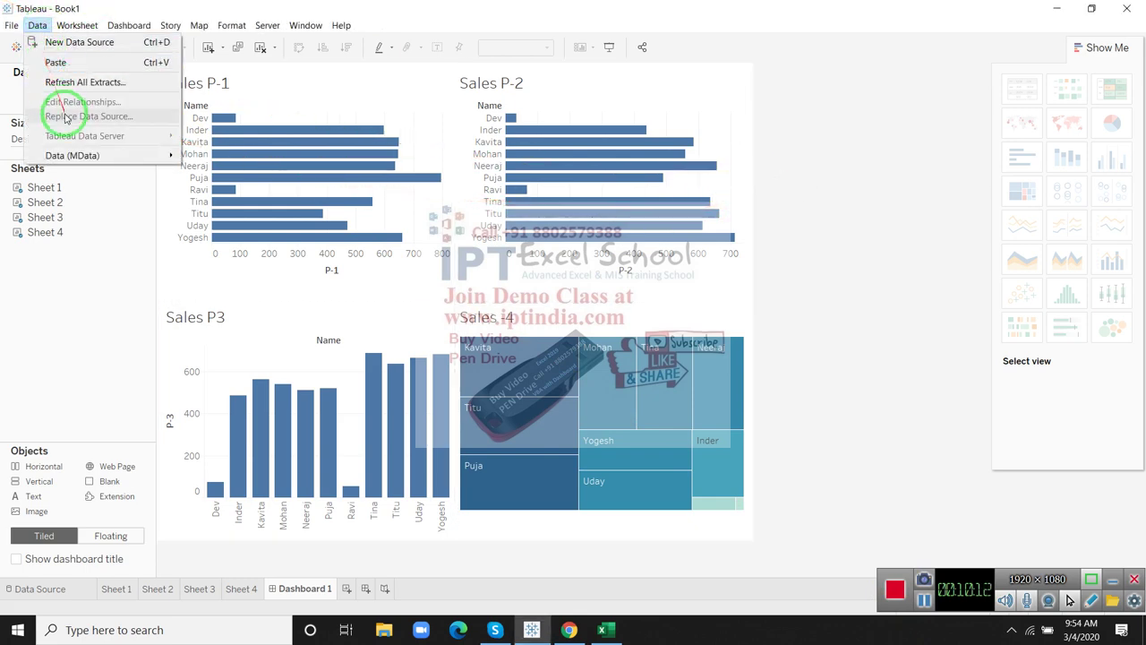
mouse_move(71, 155)
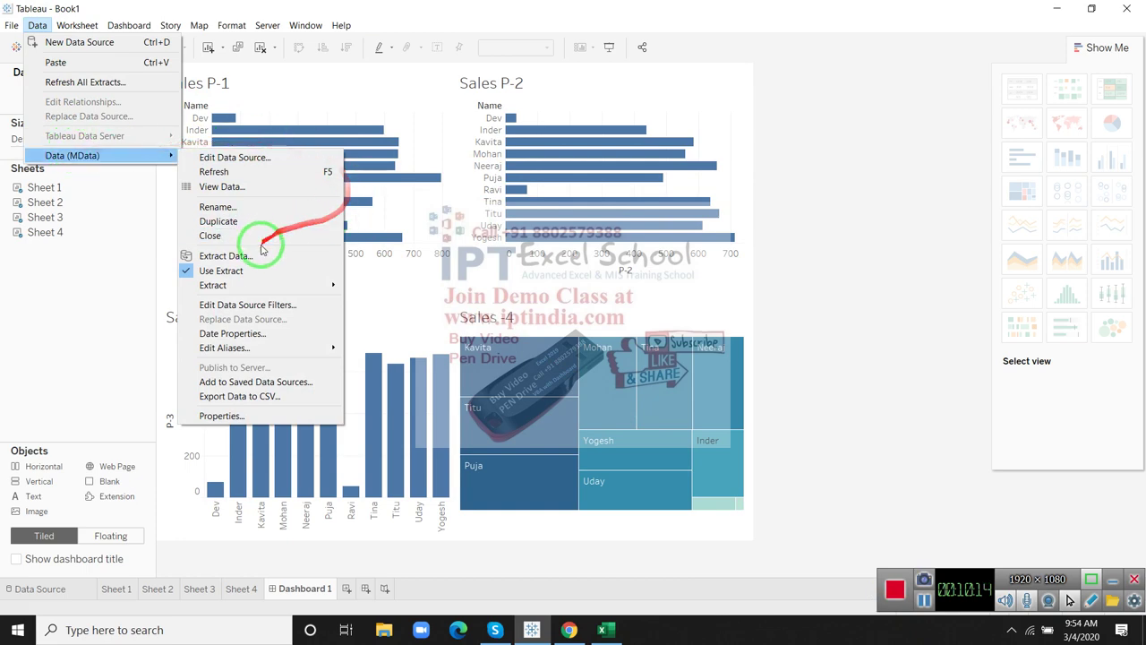
left_click(249, 257)
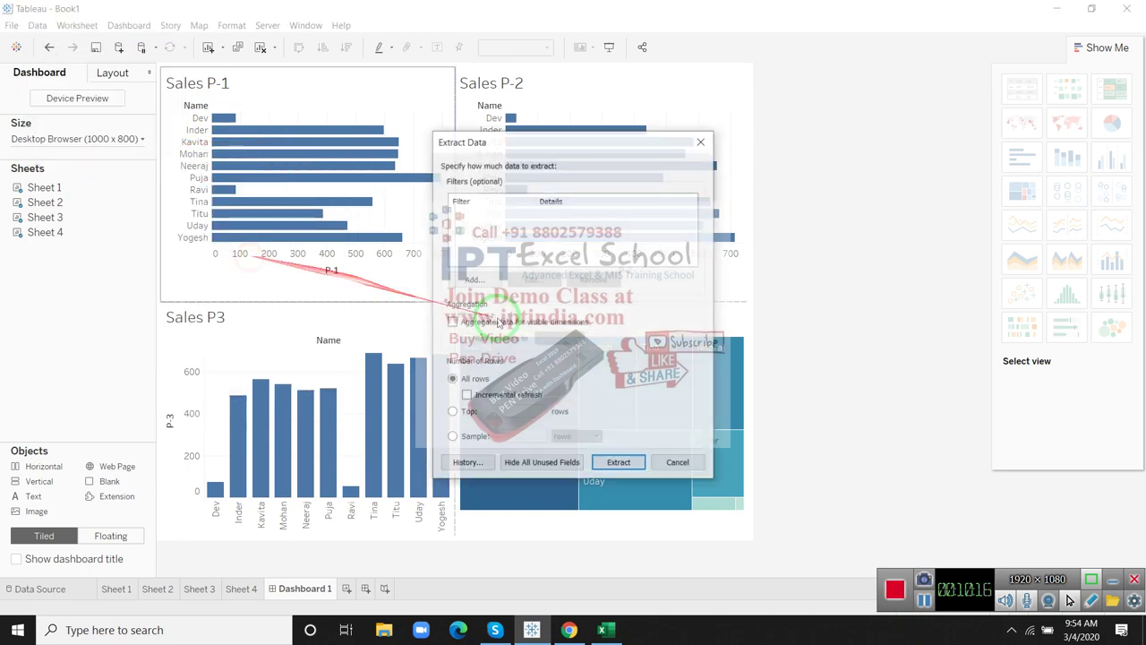
left_click(627, 465)
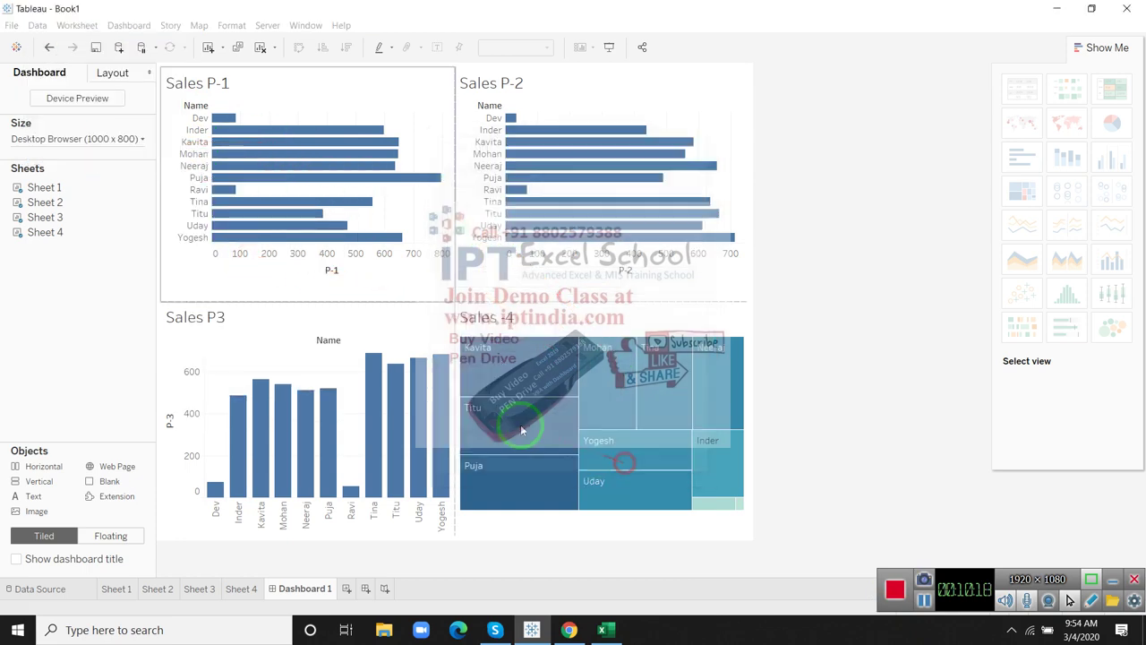
left_click_drag(193, 152, 190, 226)
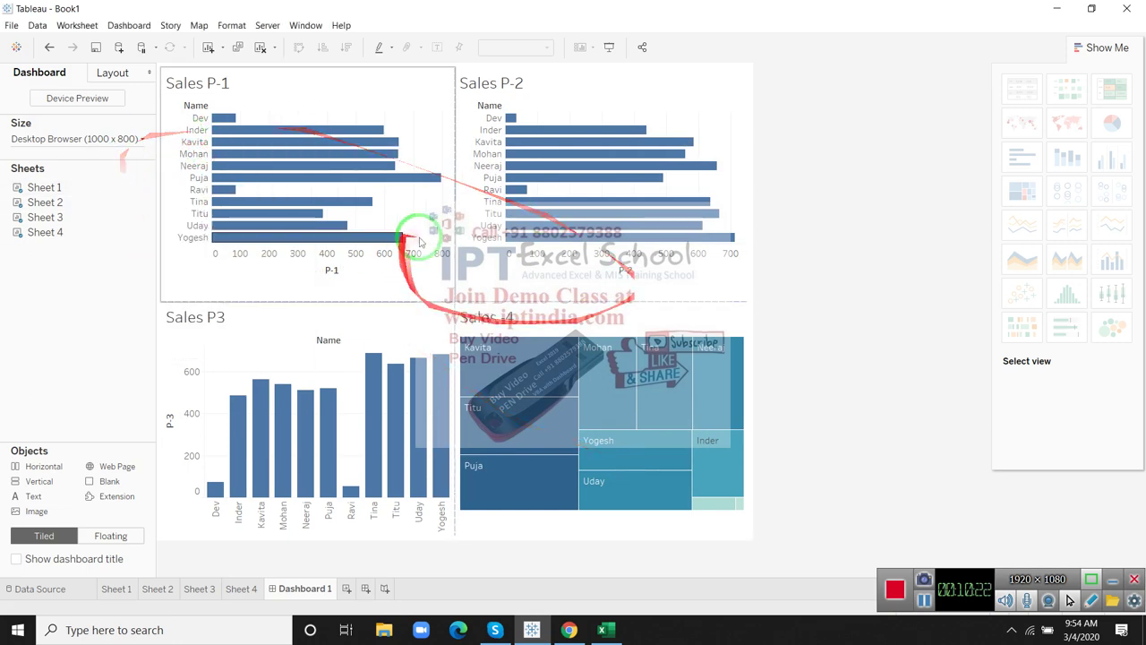
left_click_drag(671, 333, 398, 55)
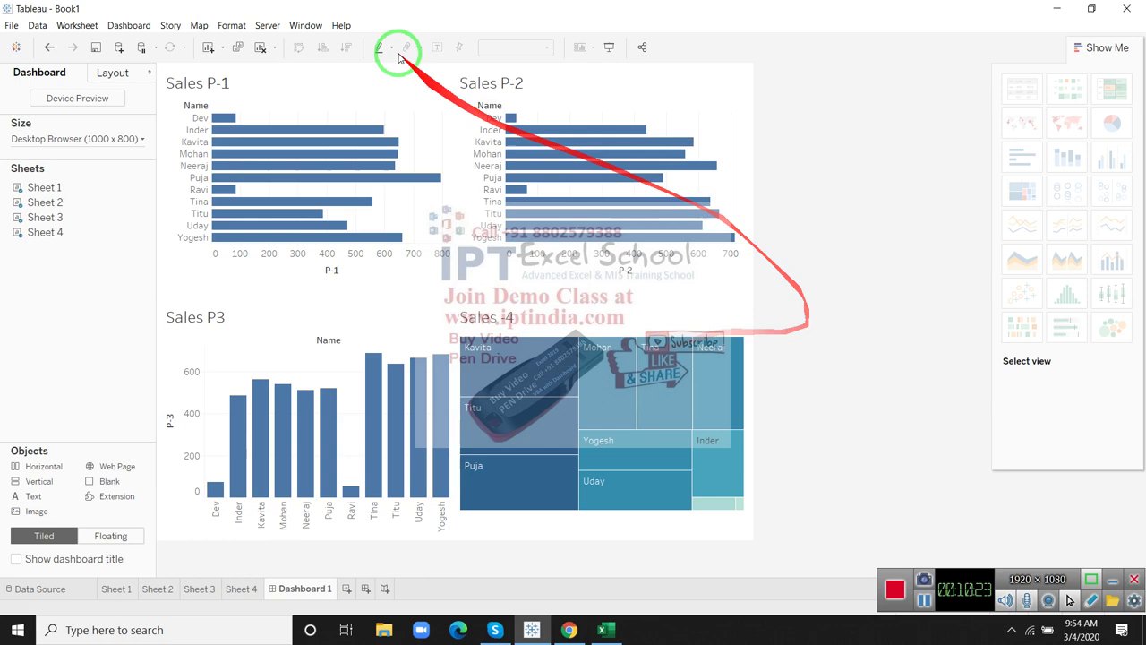
- Publish the workbook to Tableau Public as 'dashboard', overwriting the existing one
left_click(267, 25)
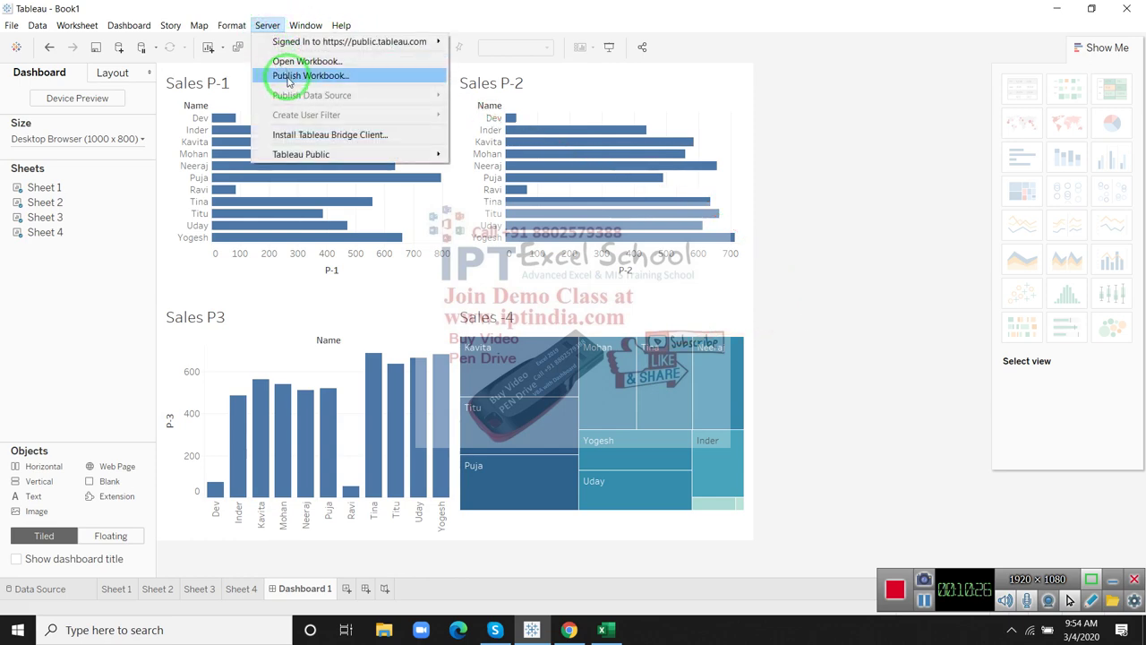
left_click_drag(288, 80, 703, 377)
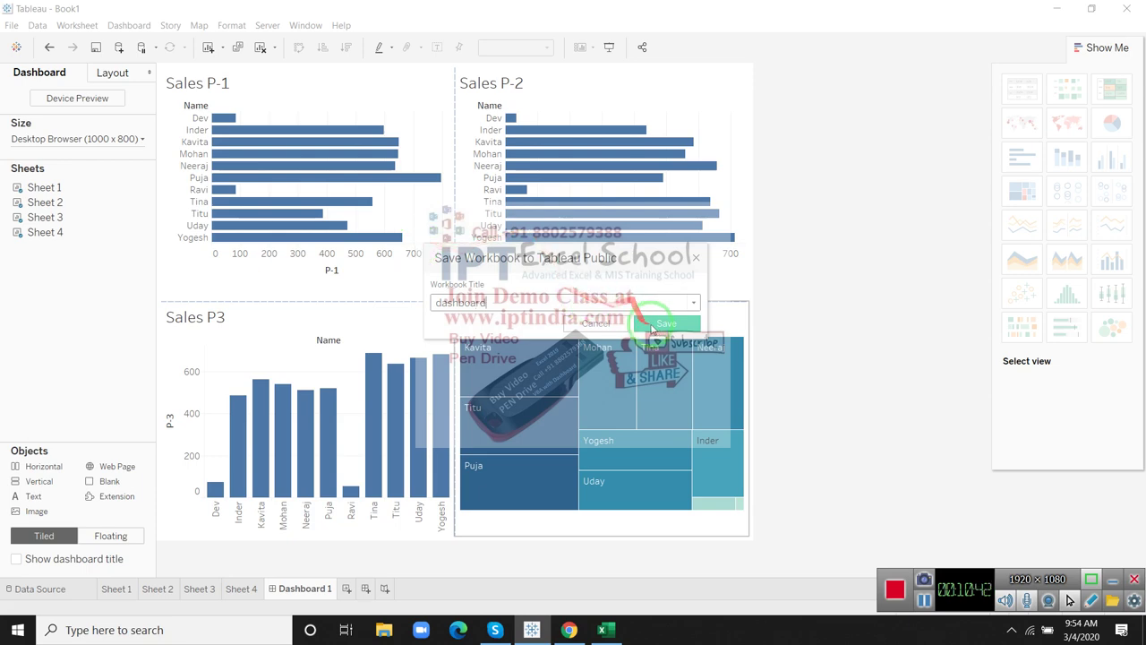
left_click(657, 327)
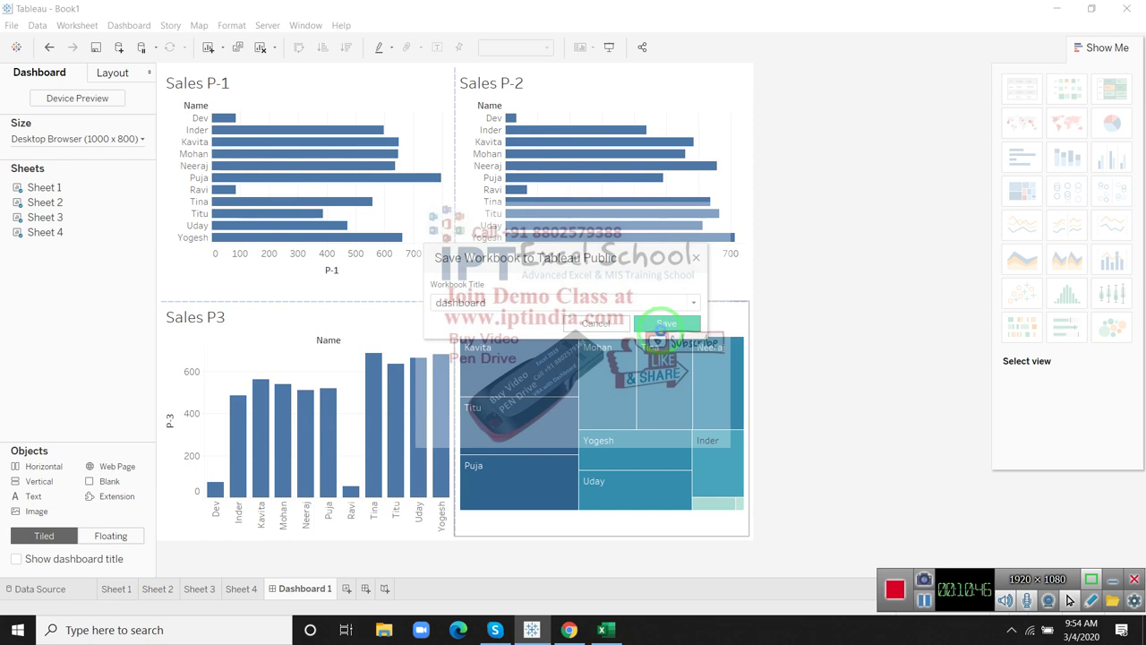
left_click(659, 326)
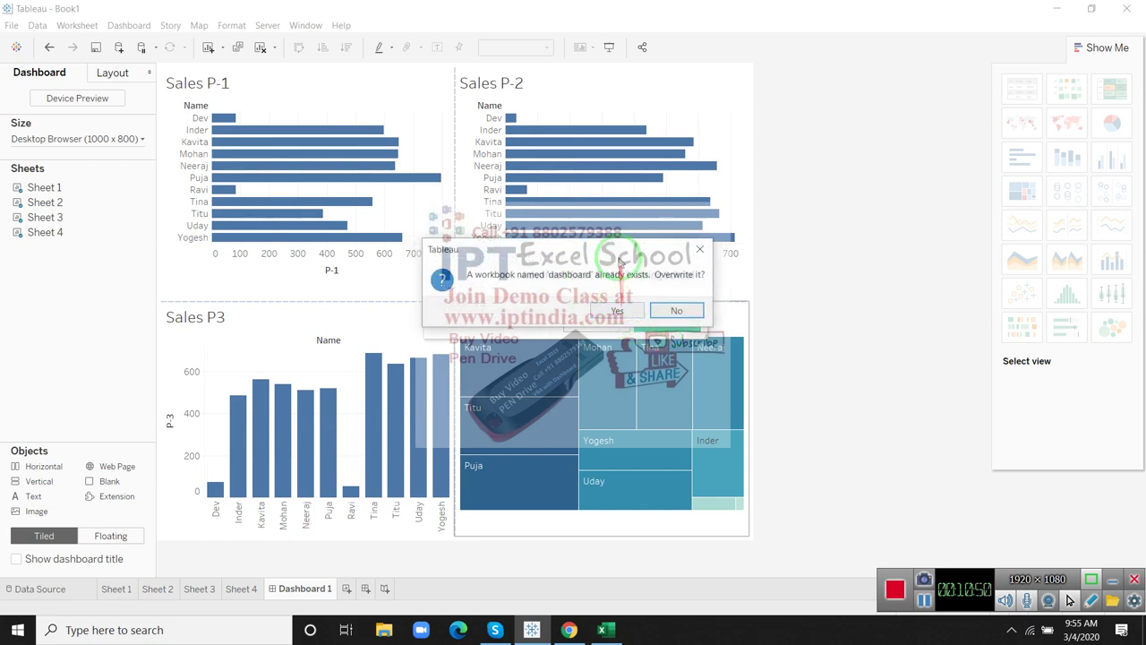
left_click(627, 313)
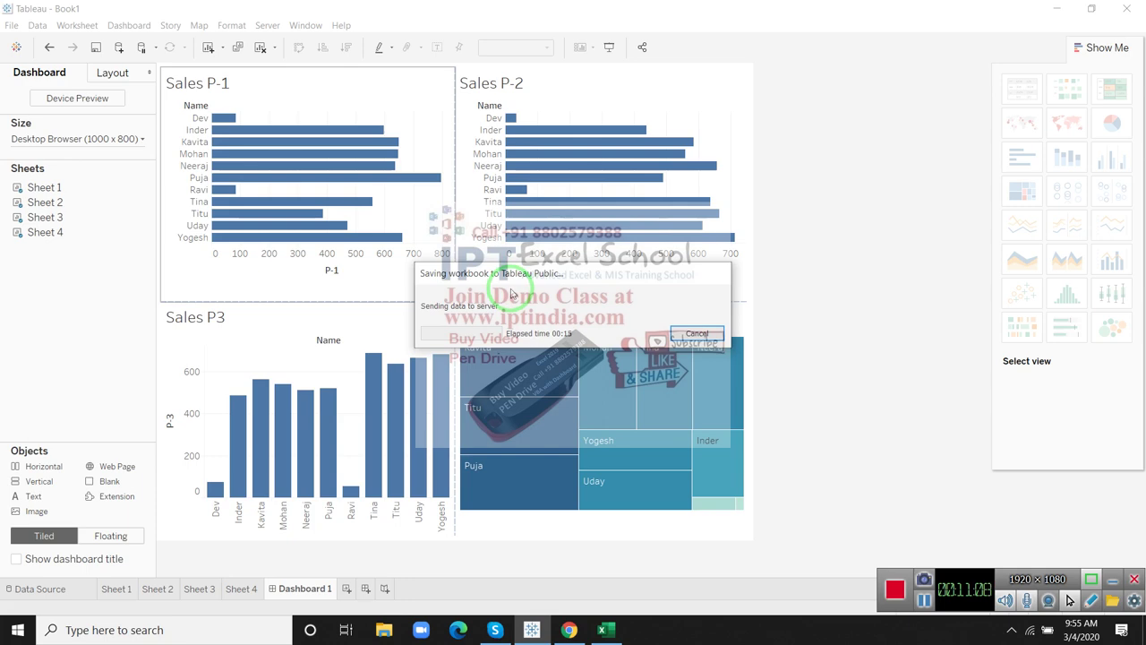
left_click(578, 627)
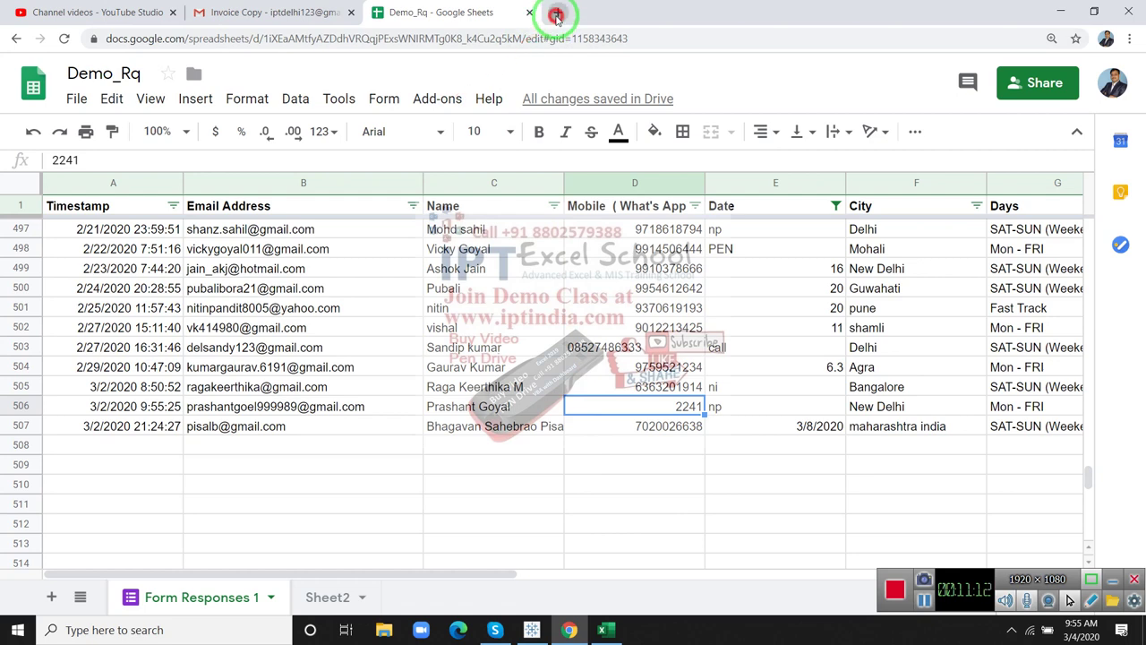
- In a new tab, search Google for 'tableau public' from the 'tablea' suggestions
left_click(542, 13)
type("t")
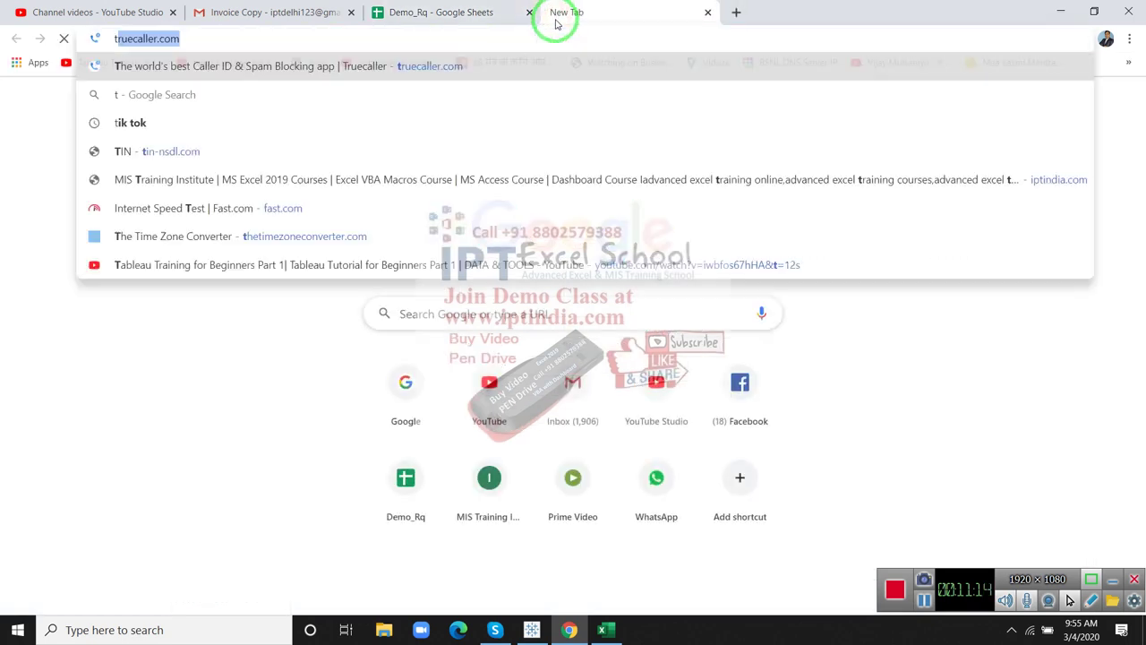
type("a")
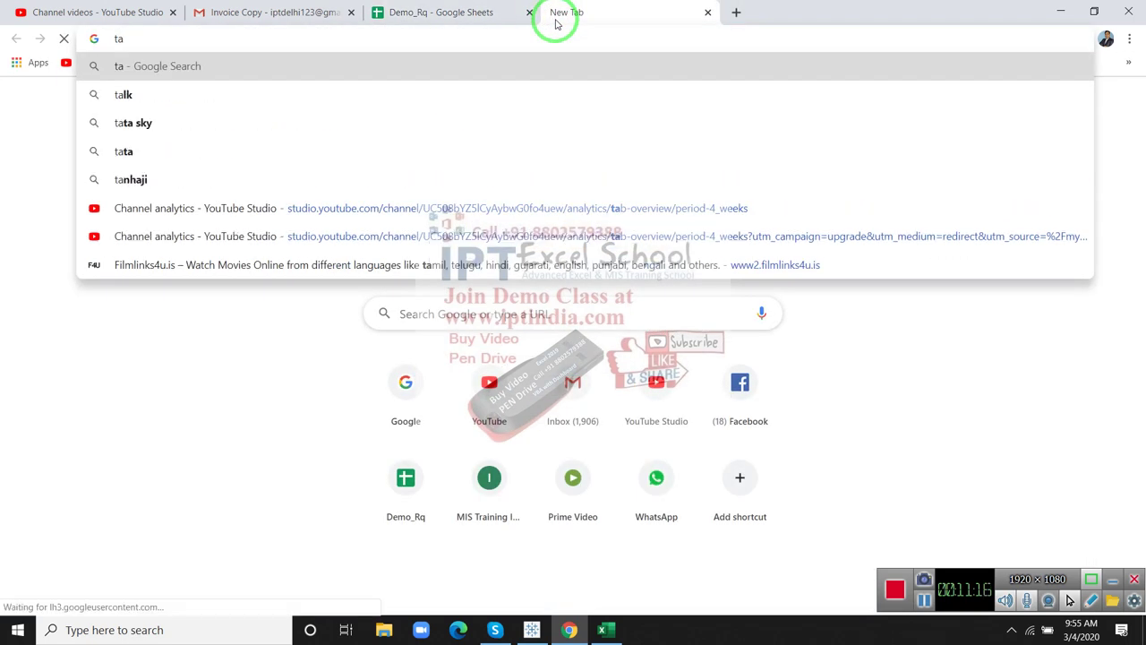
type("blea")
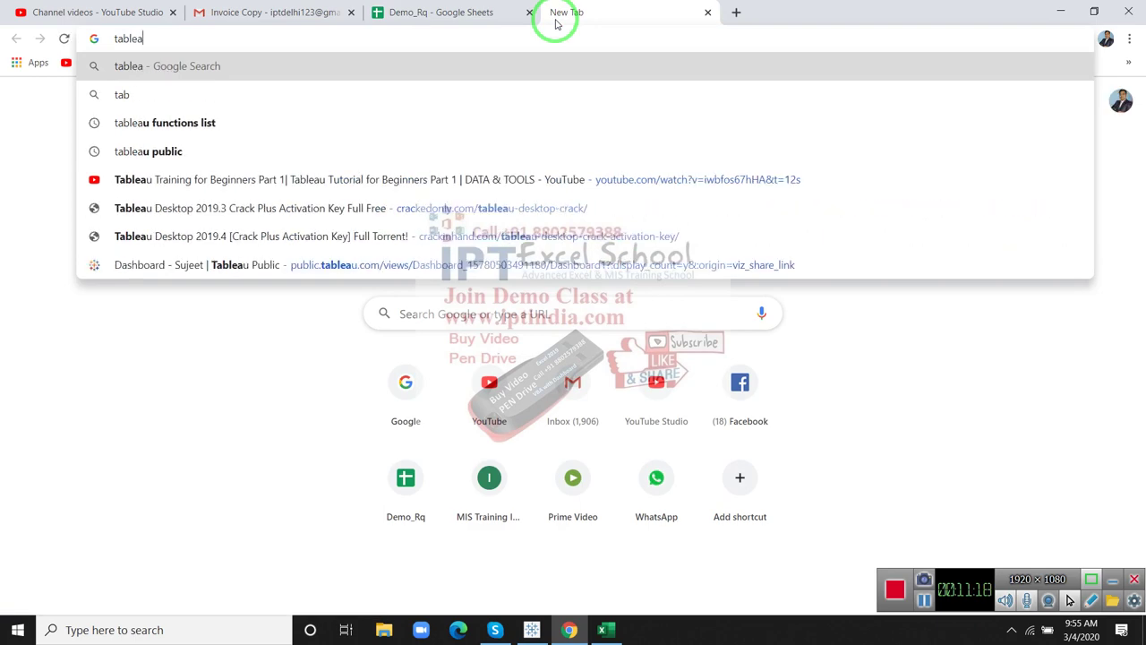
key("Down")
key("Down")
key("Down")
key("Down")
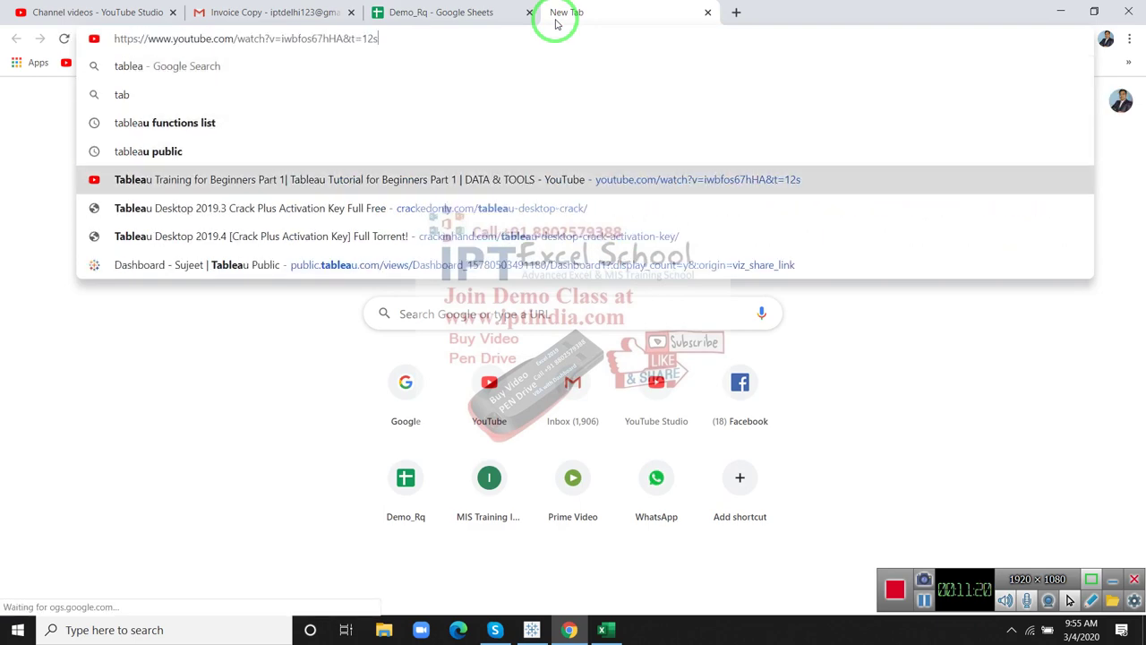
key("Up")
key("Return")
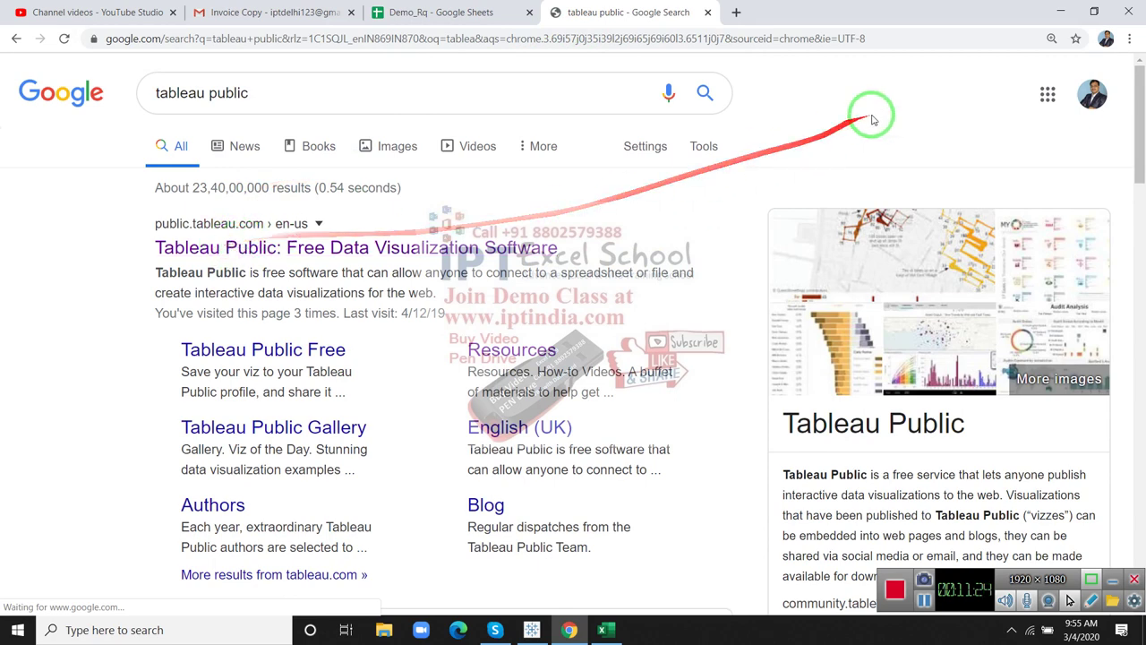
- Open public.tableau.com and sign in with the saved account
left_click_drag(869, 117, 506, 229)
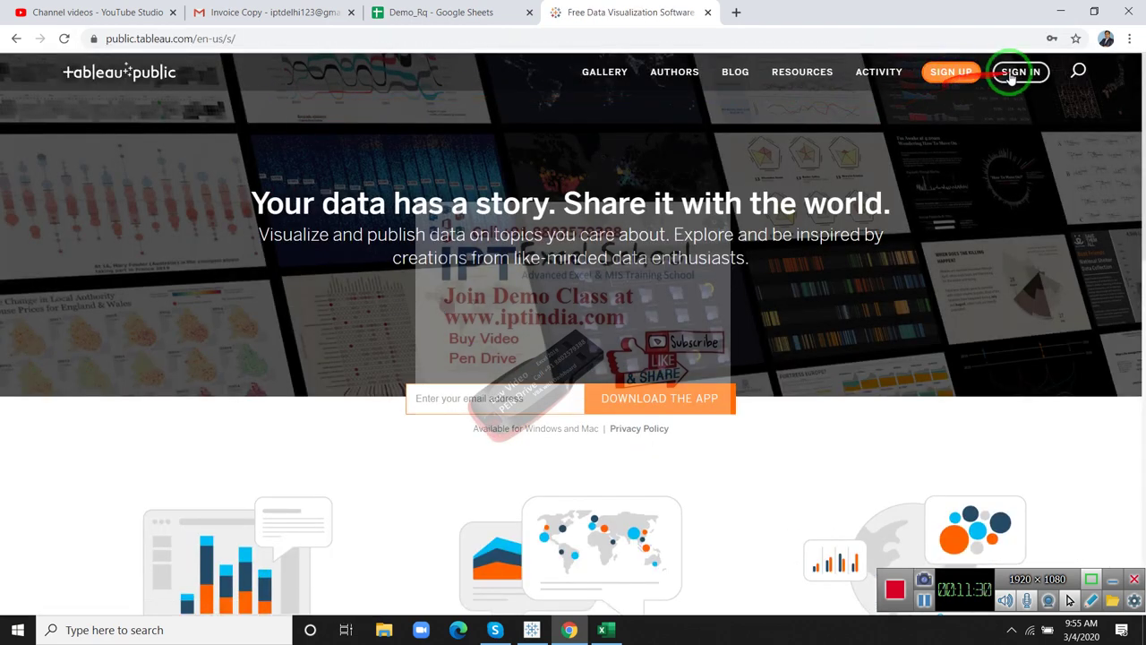
left_click(1021, 71)
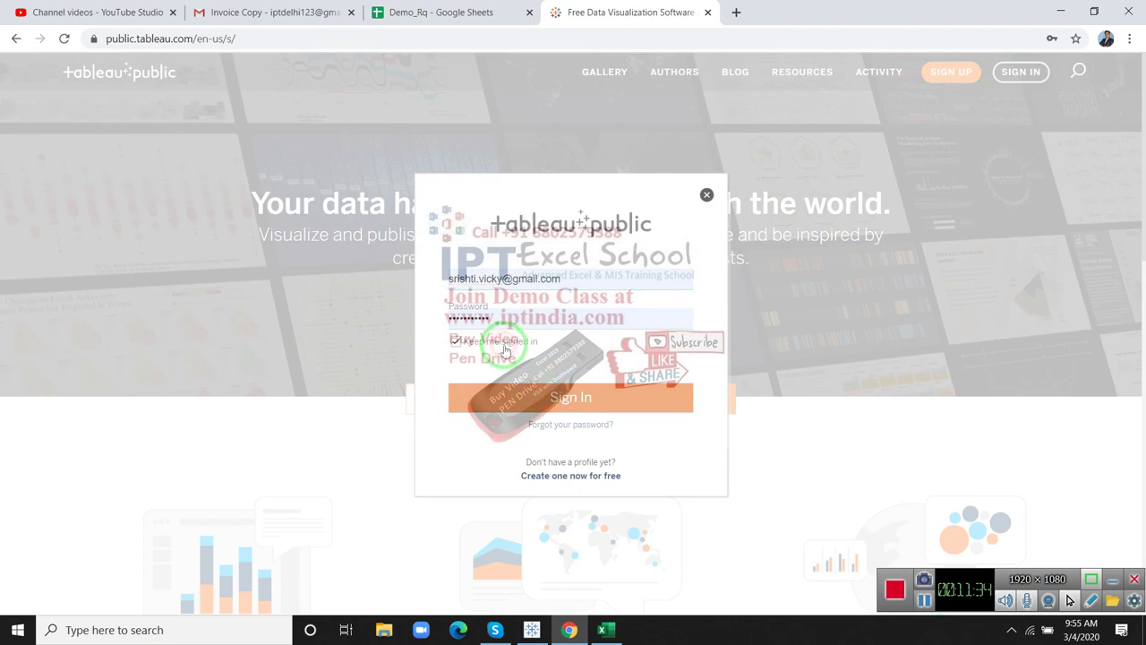
left_click(525, 397)
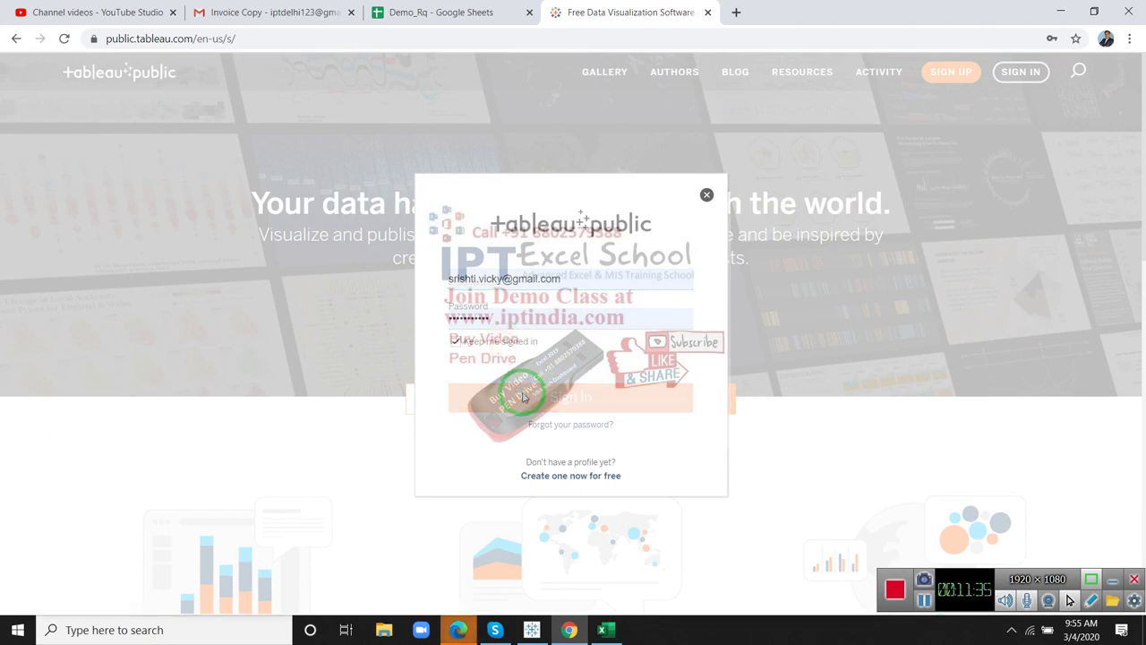
left_click(529, 630)
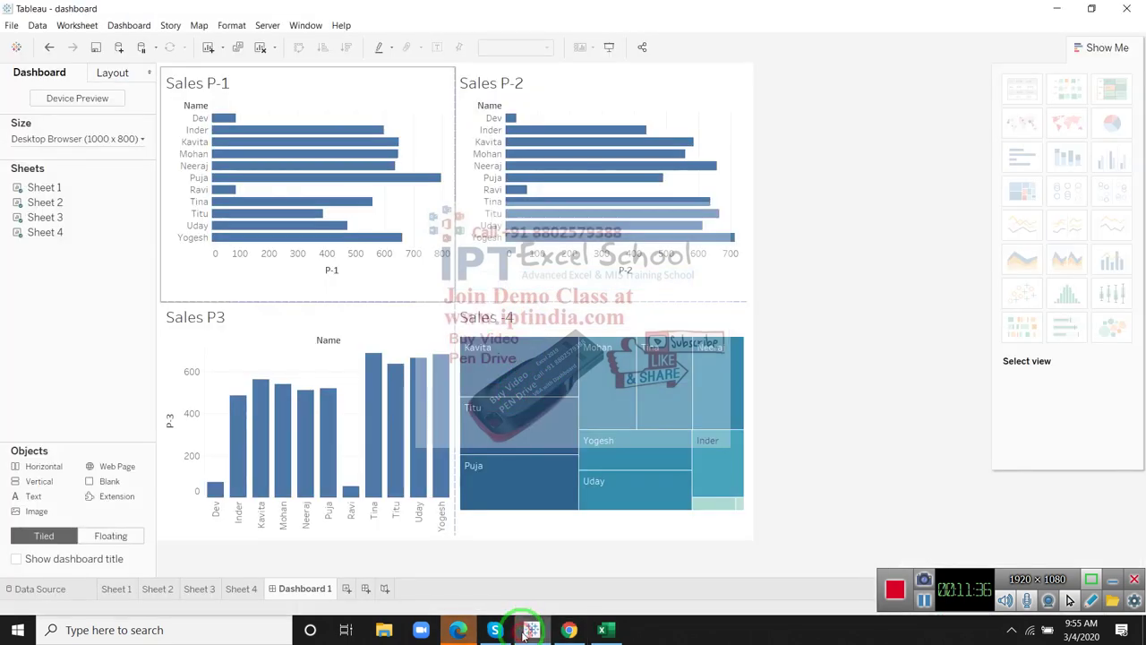
- Open the published dashboard from the profile and scroll through its sales charts
left_click(569, 631)
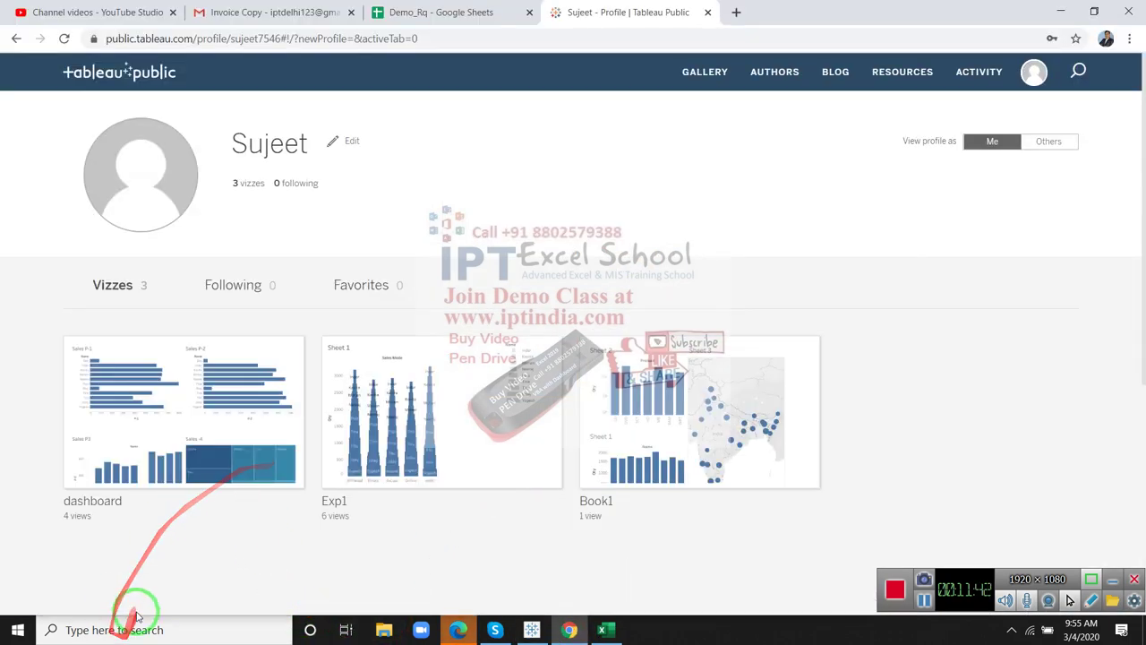
left_click(175, 417)
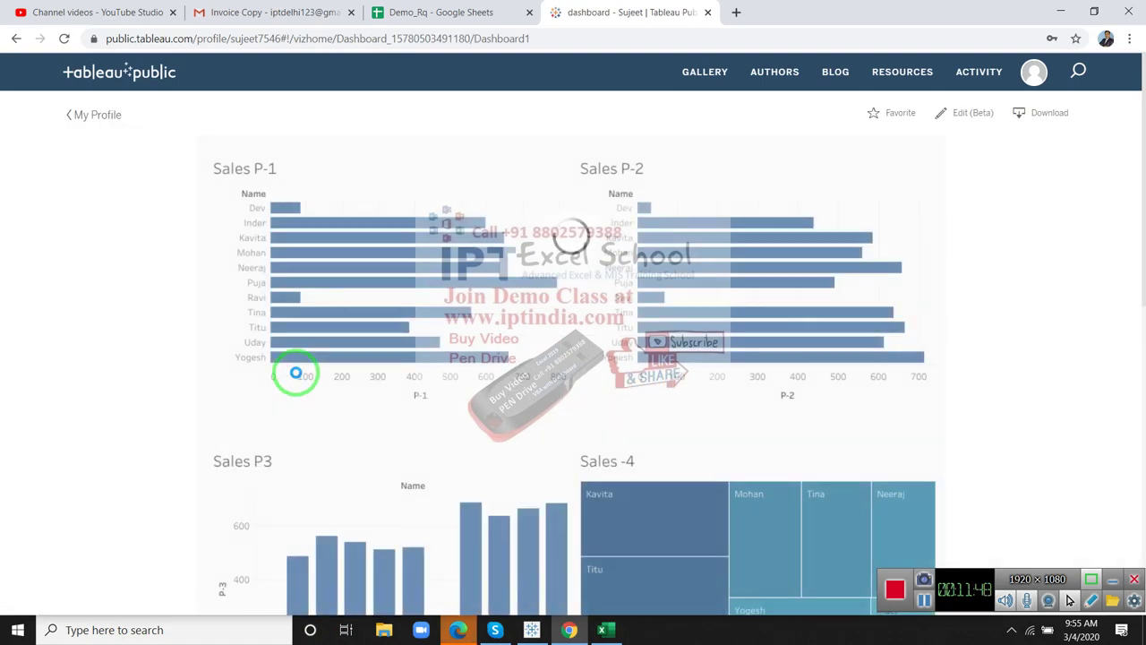
scroll(916, 406, "down", 4)
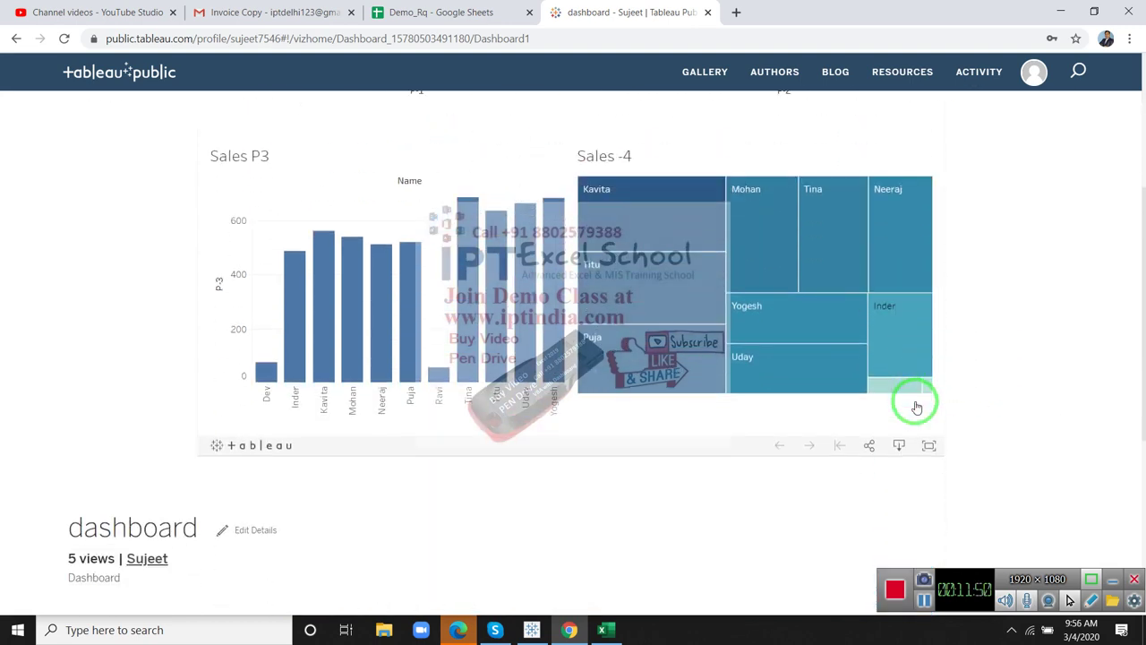
scroll(914, 402, "down", 1)
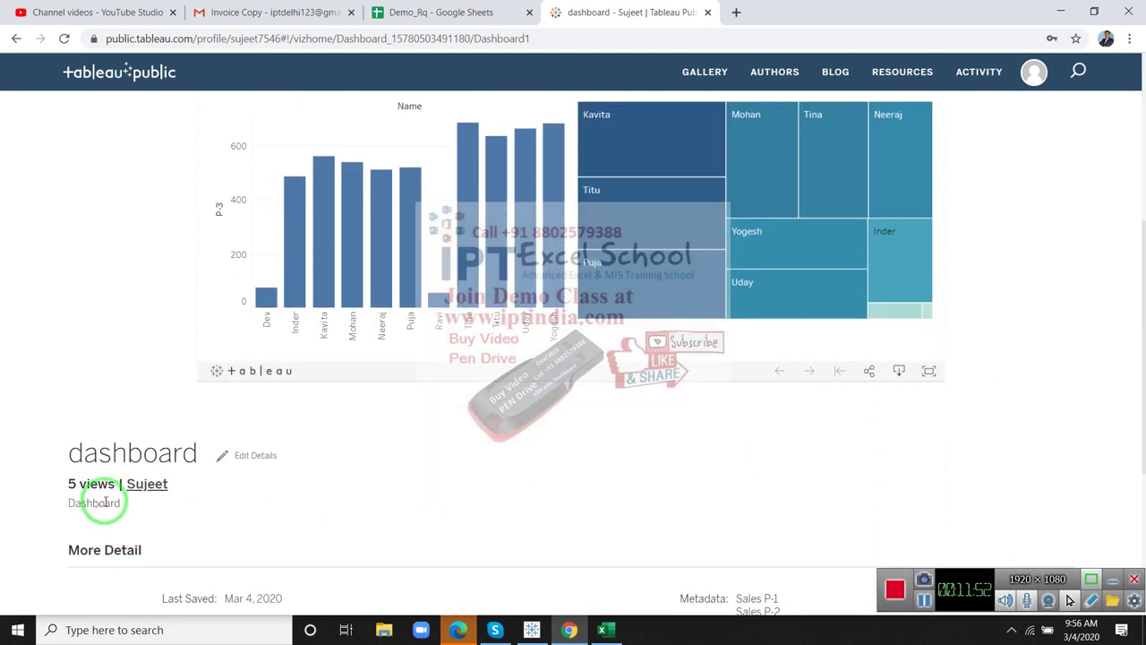
scroll(601, 488, "up", 4)
scroll(607, 491, "down", 3)
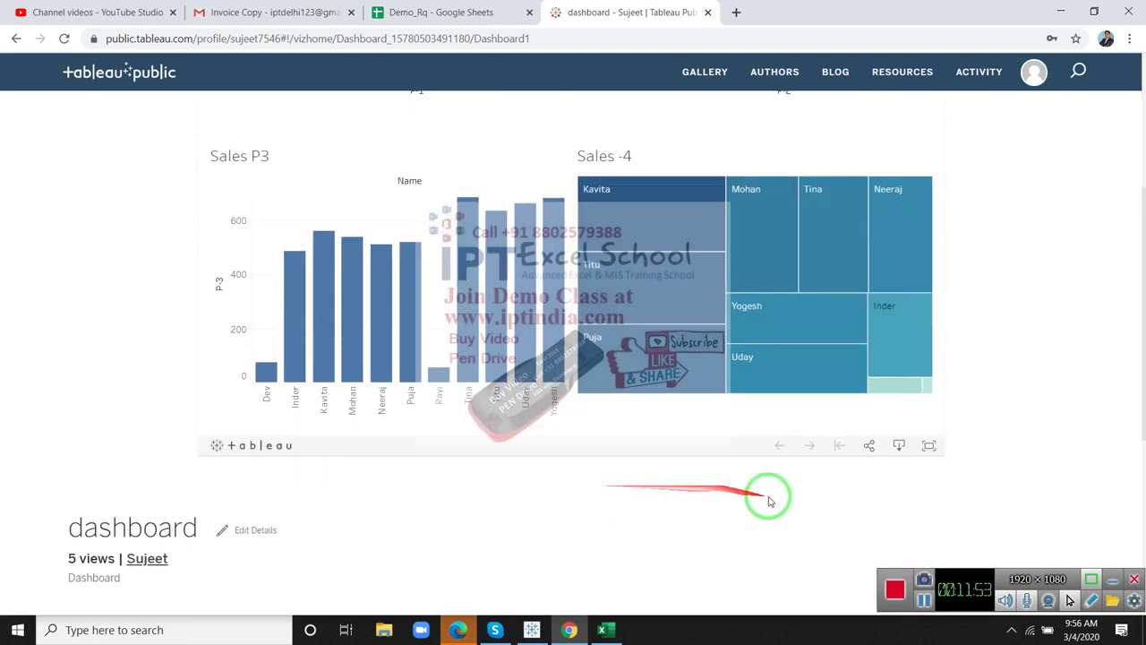
- View the dashboard's share link and embed code, then close the sharing popup
left_click(869, 448)
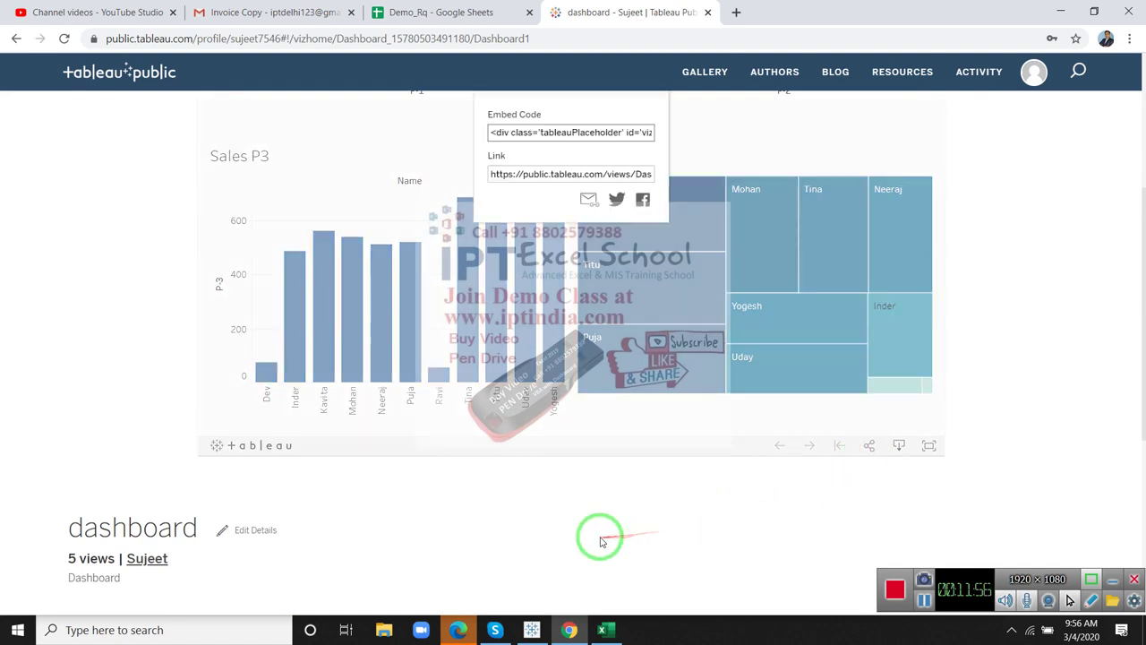
left_click(506, 175)
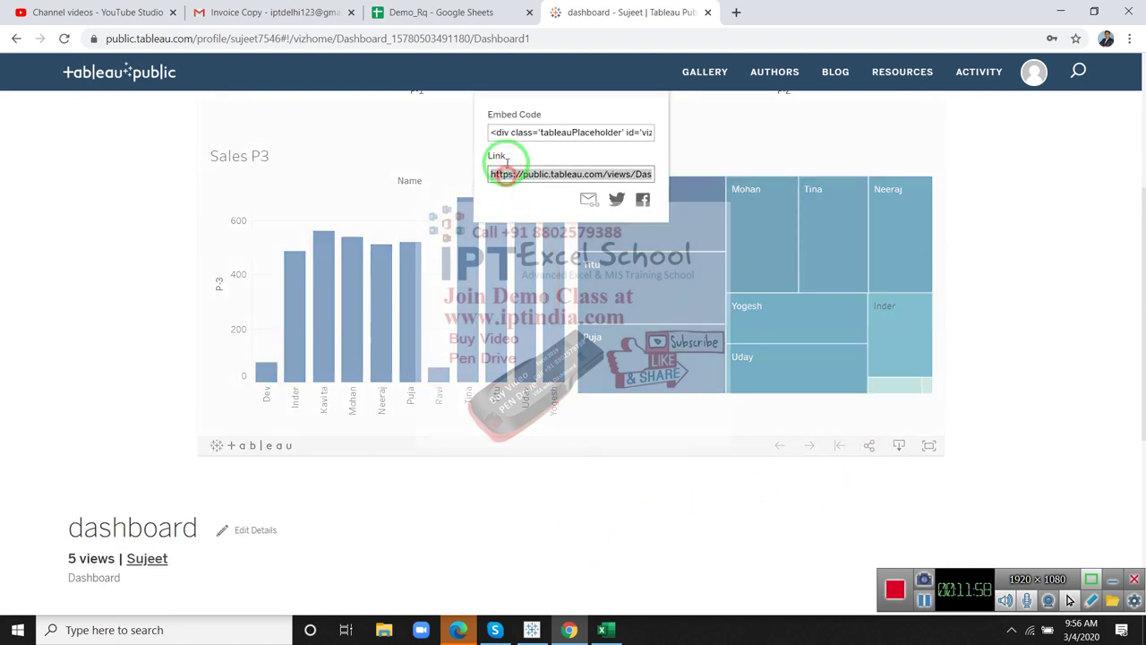
left_click(520, 134)
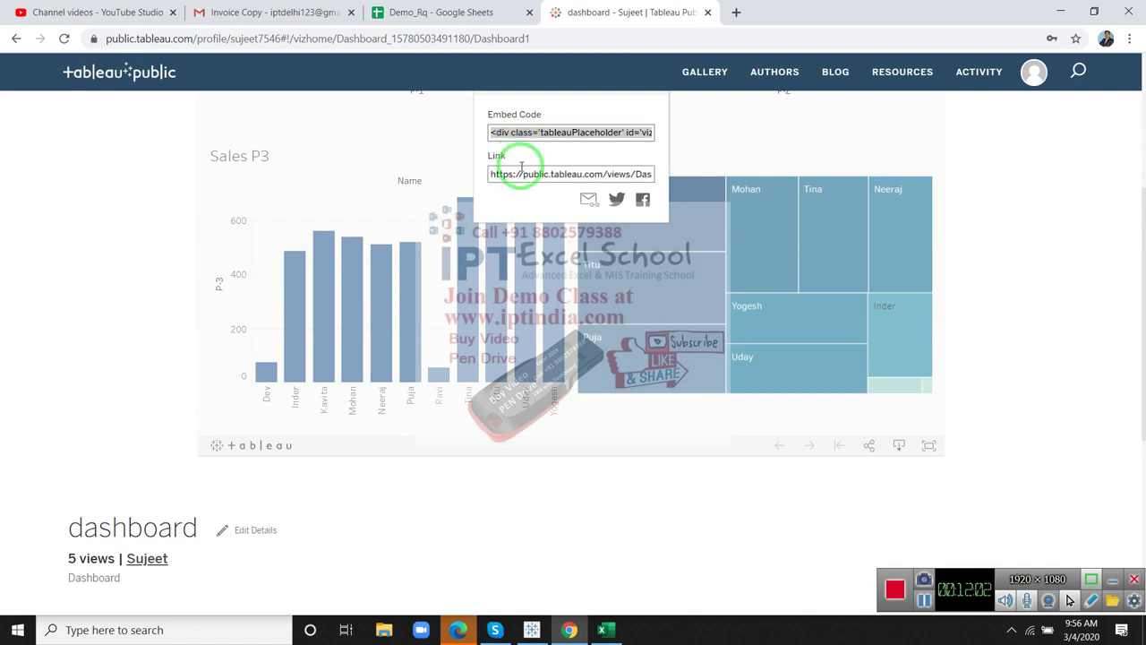
left_click(521, 172)
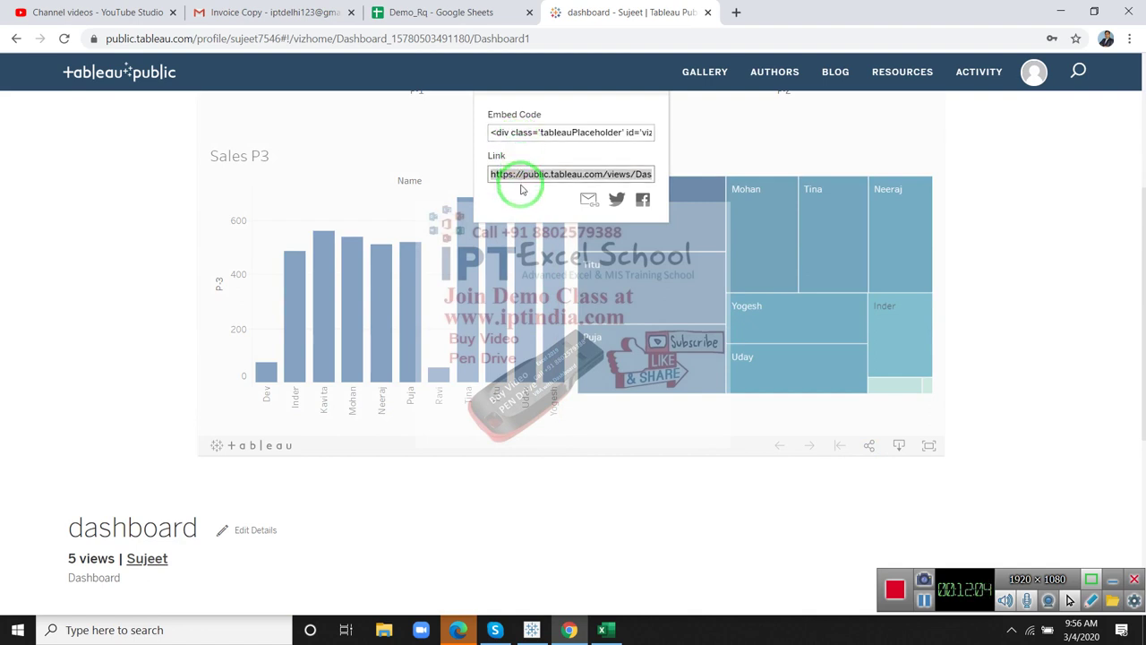
left_click(742, 69)
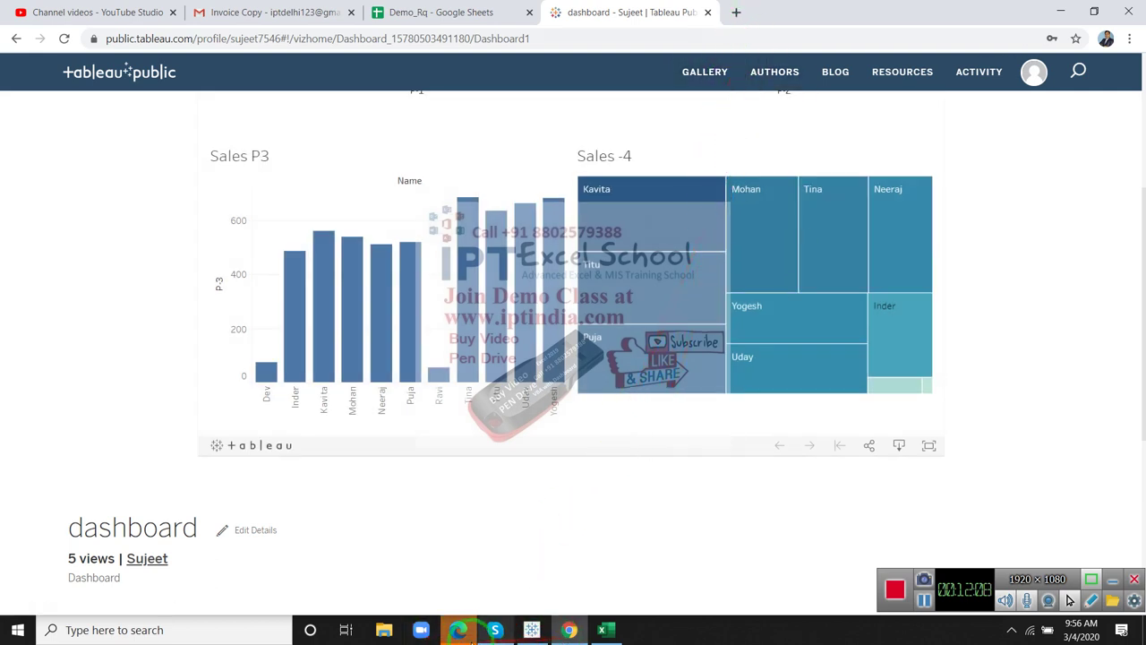
- Scroll through the published dashboard in Edge, then close that window
left_click(457, 630)
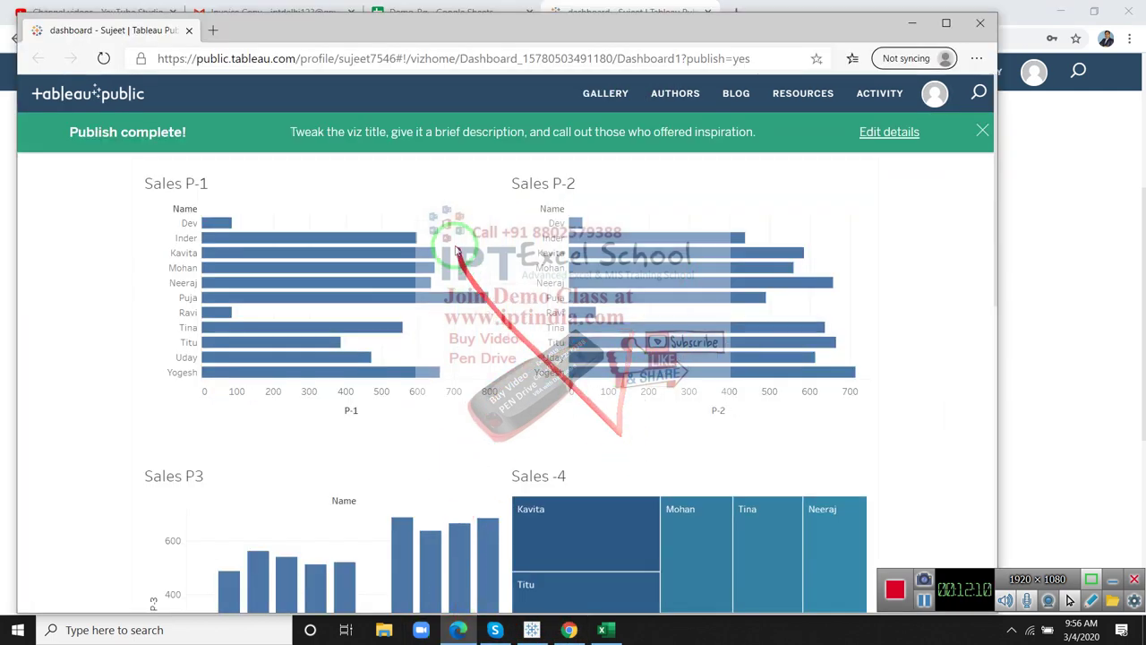
scroll(537, 385, "down", 3)
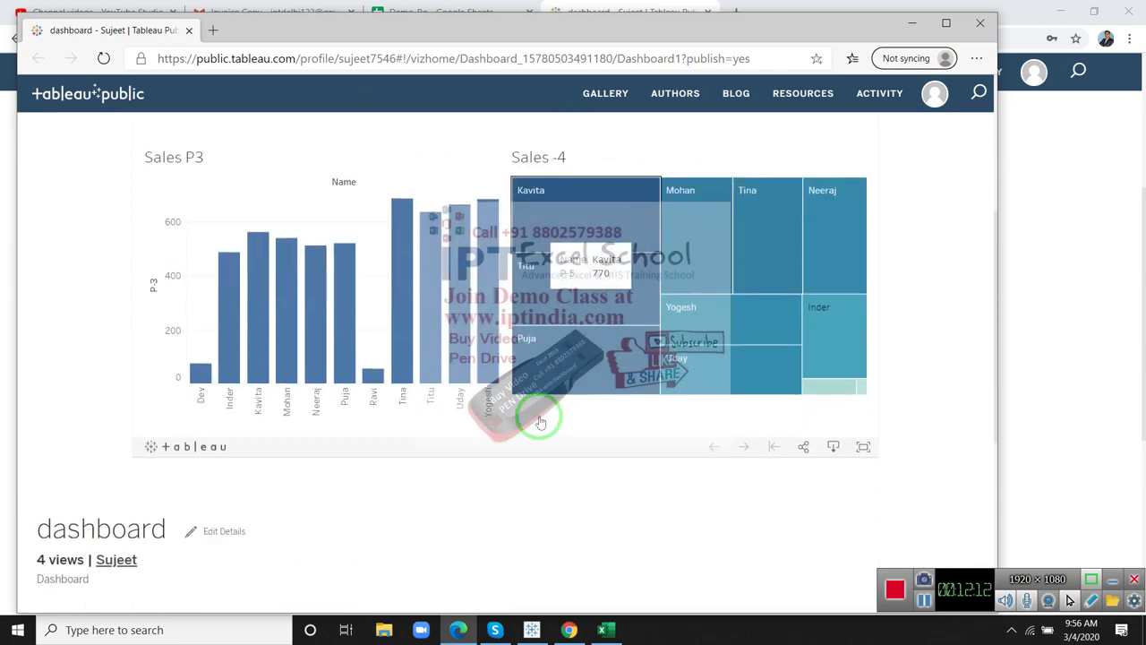
scroll(541, 427, "down", 2)
scroll(545, 430, "up", 2)
scroll(550, 435, "up", 3)
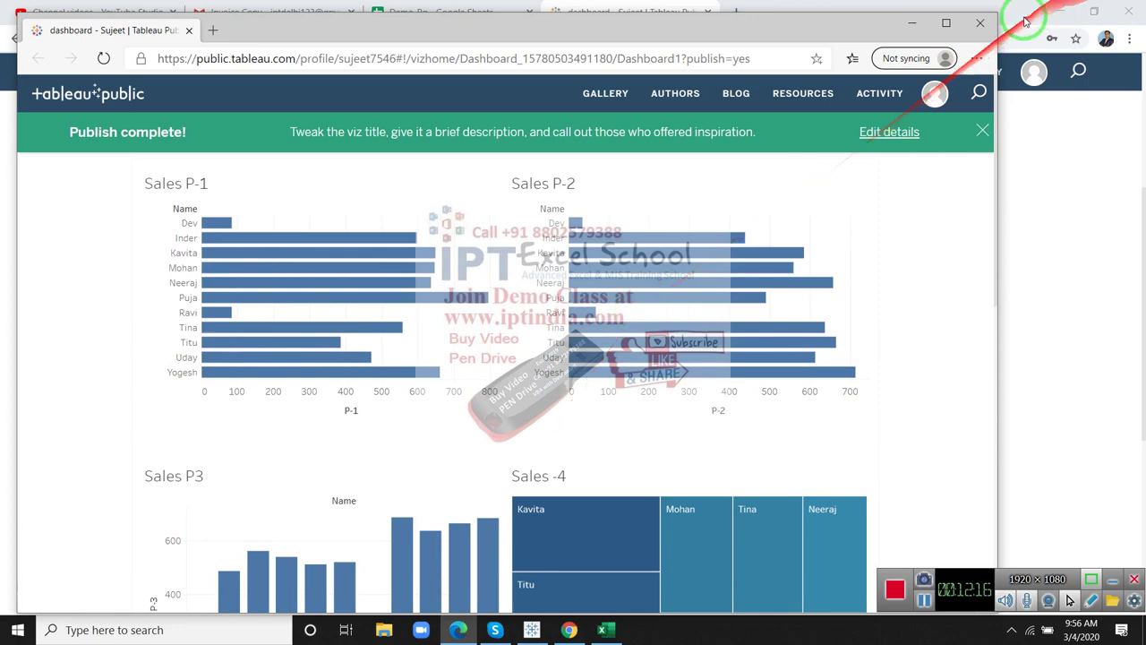
left_click(979, 22)
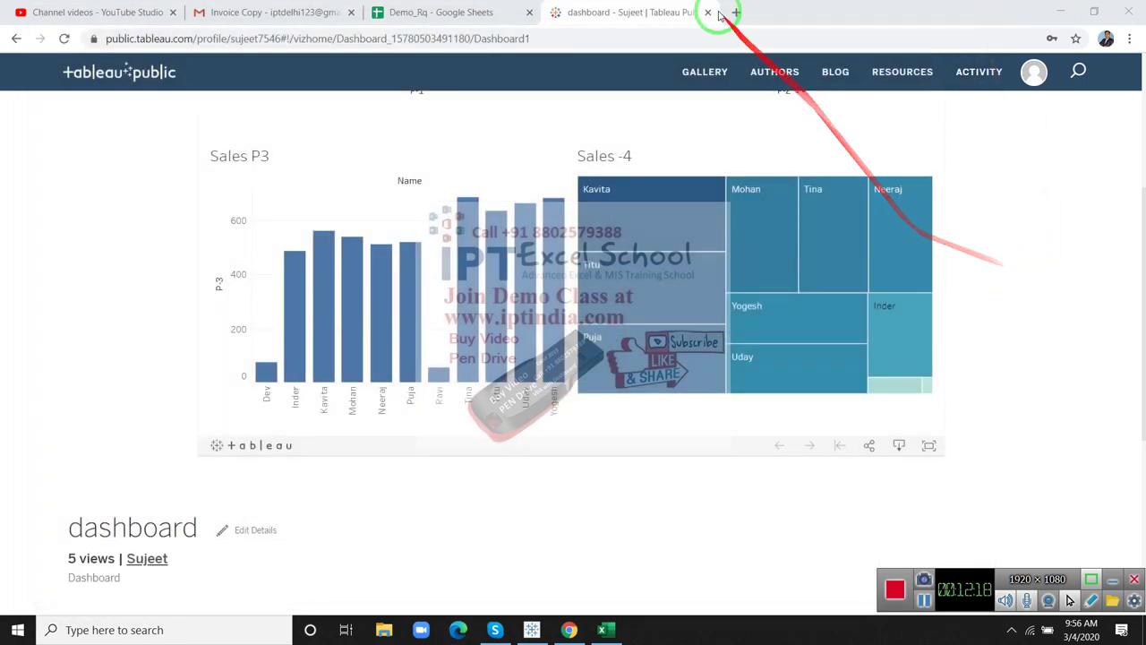
- Scroll the Chrome page back up and show the Windows desktop with Win+D
scroll(966, 408, "up", 1)
scroll(967, 408, "up", 5)
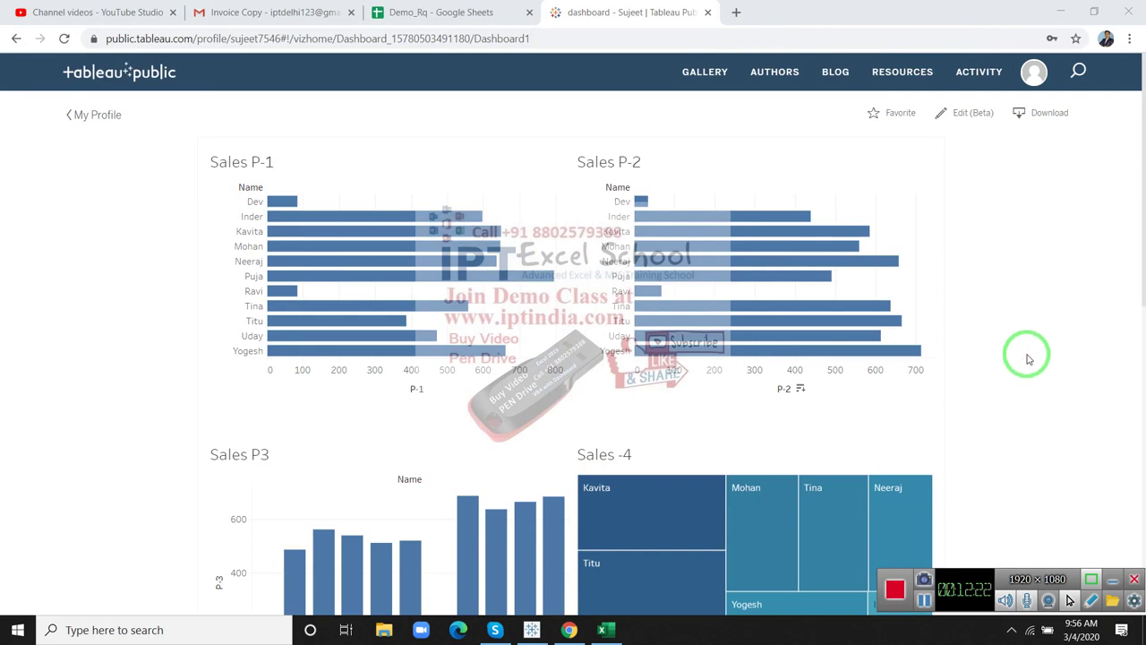
key("super+d")
right_click(707, 269)
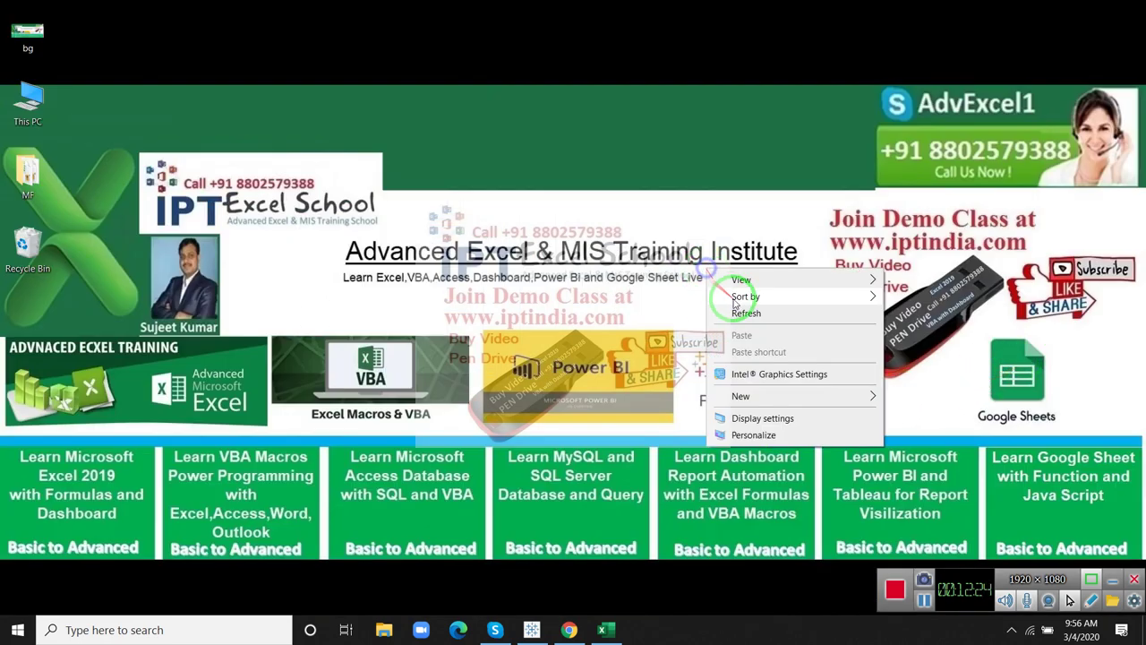
left_click(748, 314)
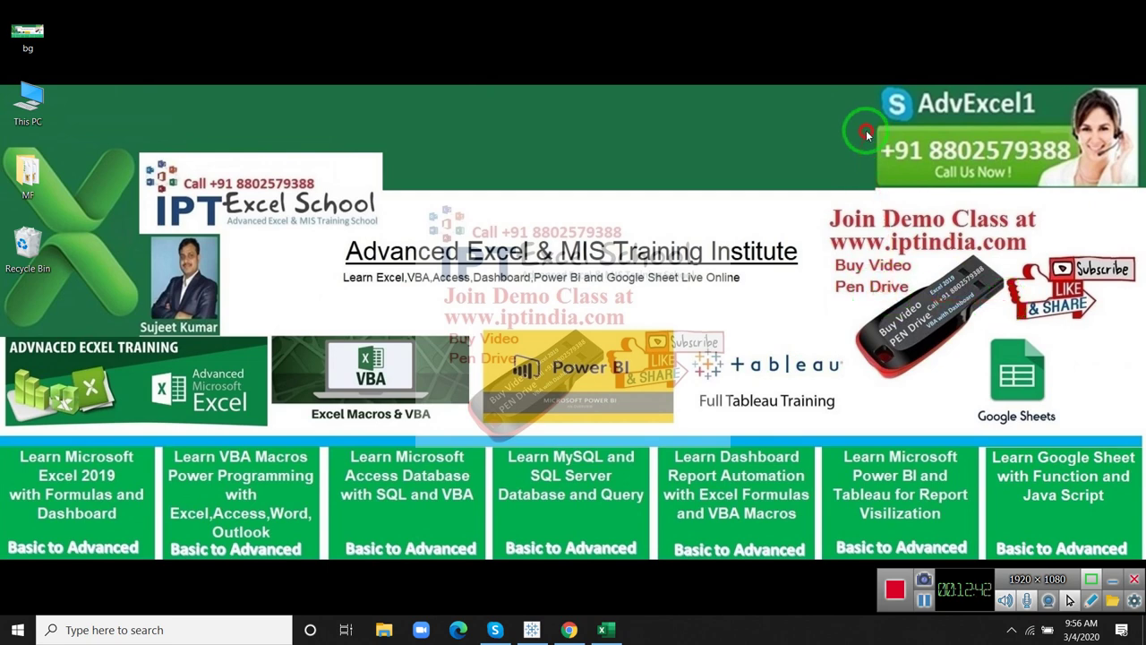
left_click_drag(866, 133, 1078, 170)
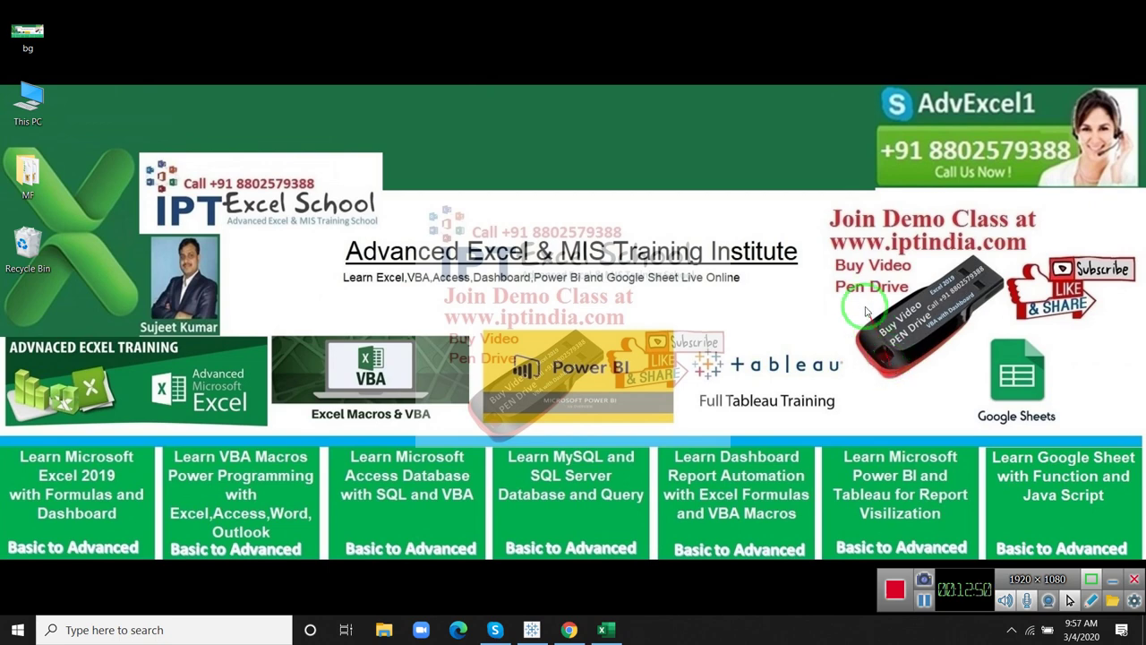
mouse_move(826, 261)
left_mouse_down()
mouse_move(973, 264)
mouse_move(994, 372)
left_mouse_up()
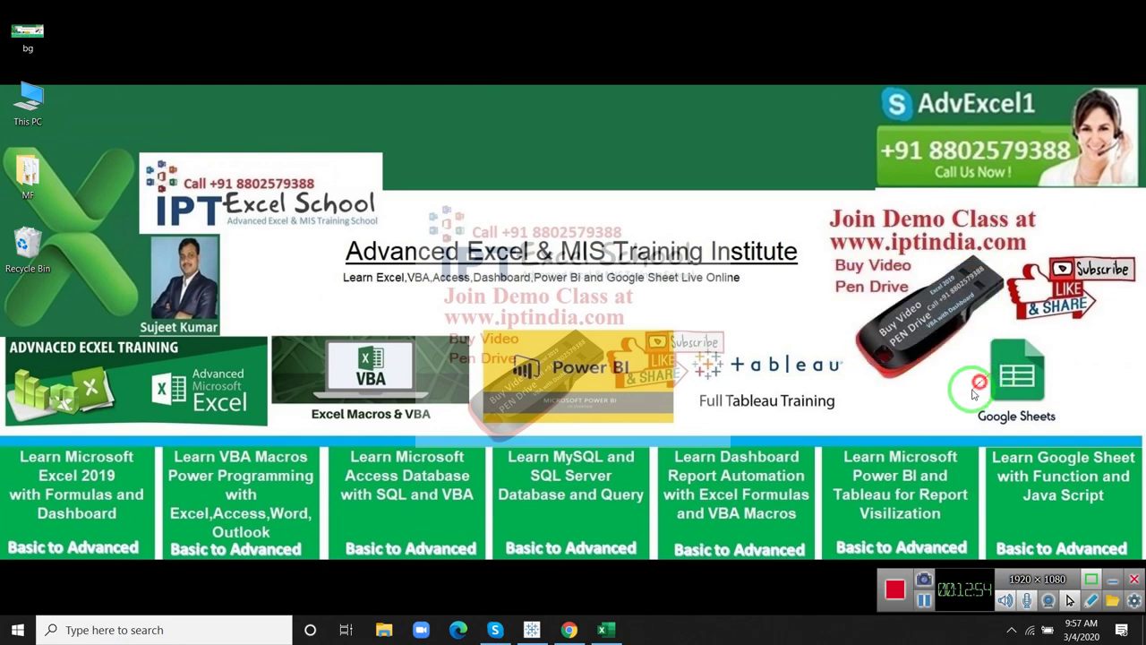